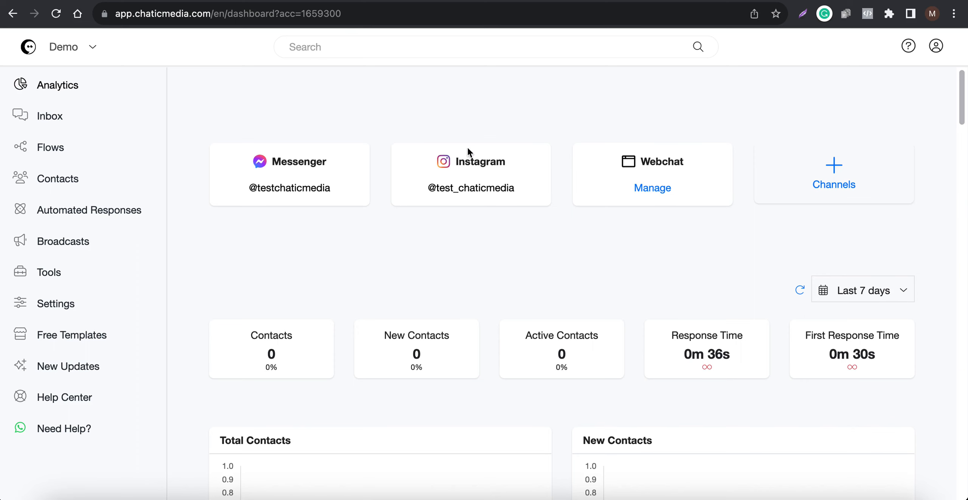
Open the Demo account's settings and review the list of available messaging channels
click(374, 1)
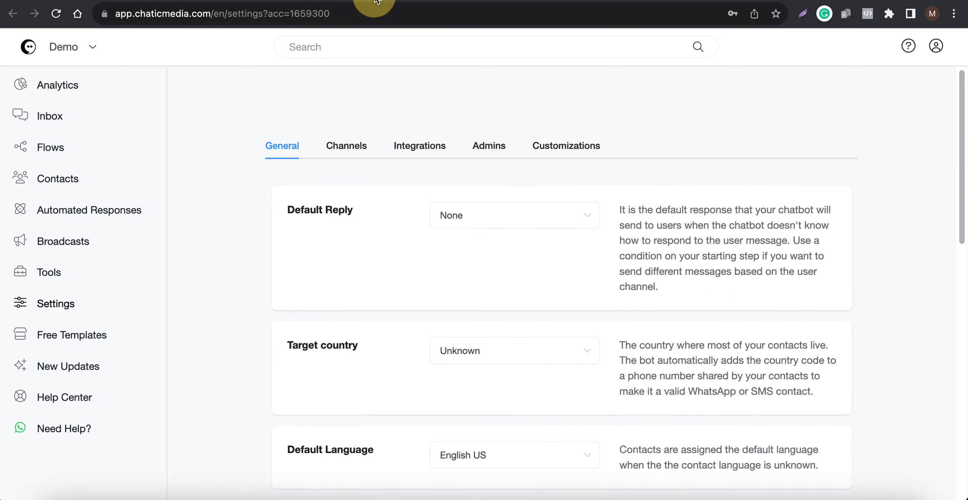
click(343, 151)
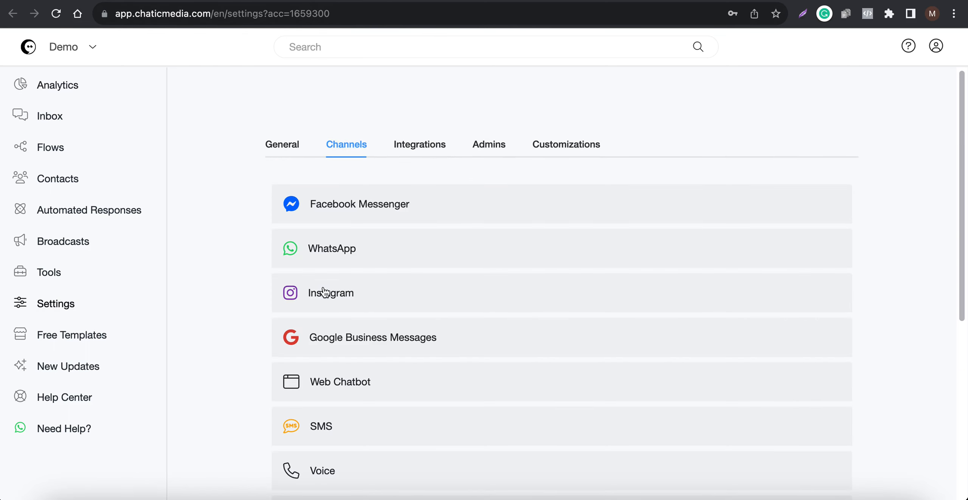
scroll(353, 275, down, 2)
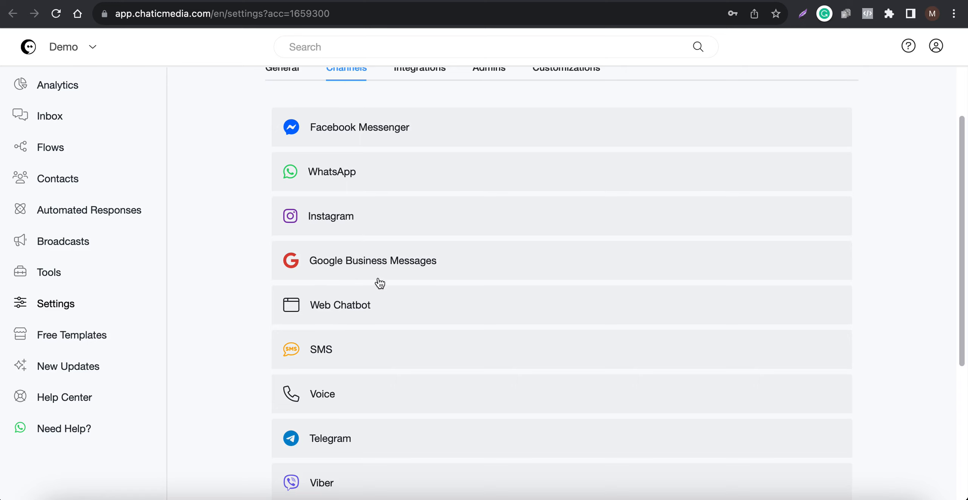
scroll(378, 281, down, 2)
scroll(338, 386, up, 4)
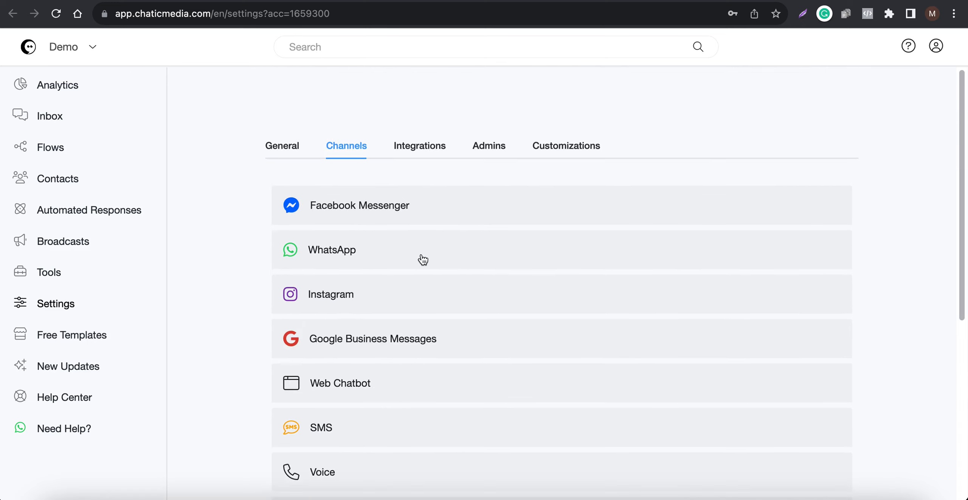
Open the integrations settings and expand the OpenAI ChatGPT integration
click(422, 153)
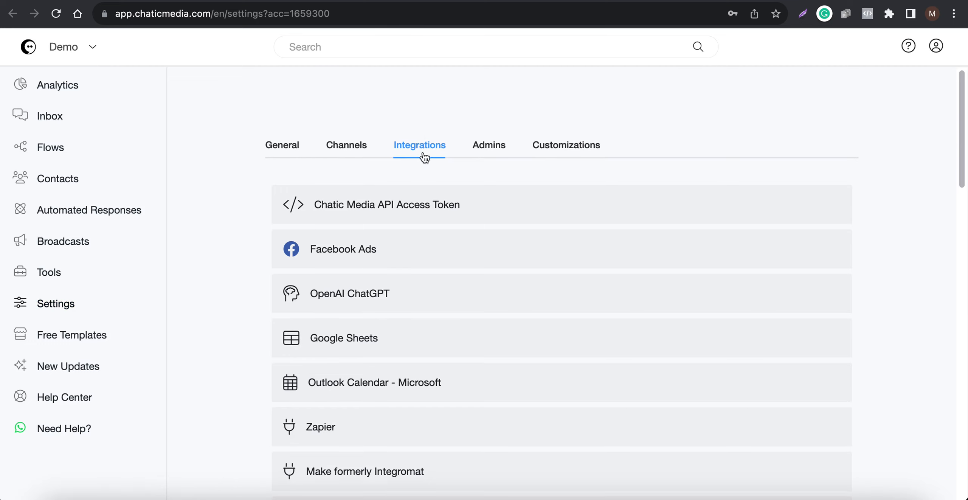
scroll(389, 197, down, 2)
click(359, 242)
scroll(358, 273, down, 2)
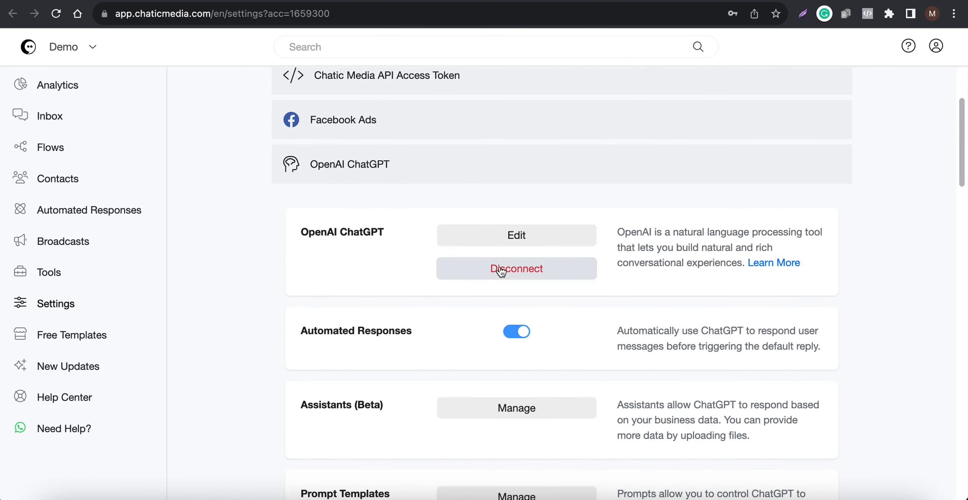
Switch to the OpenAI platform's API keys page, open the form for a new secret key and cancel it
click(663, 1)
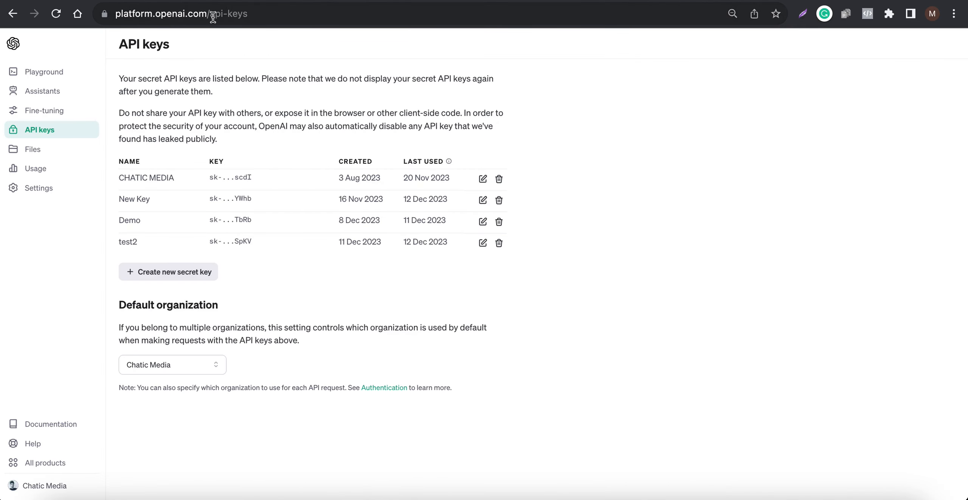
drag(299, 15, 109, 14)
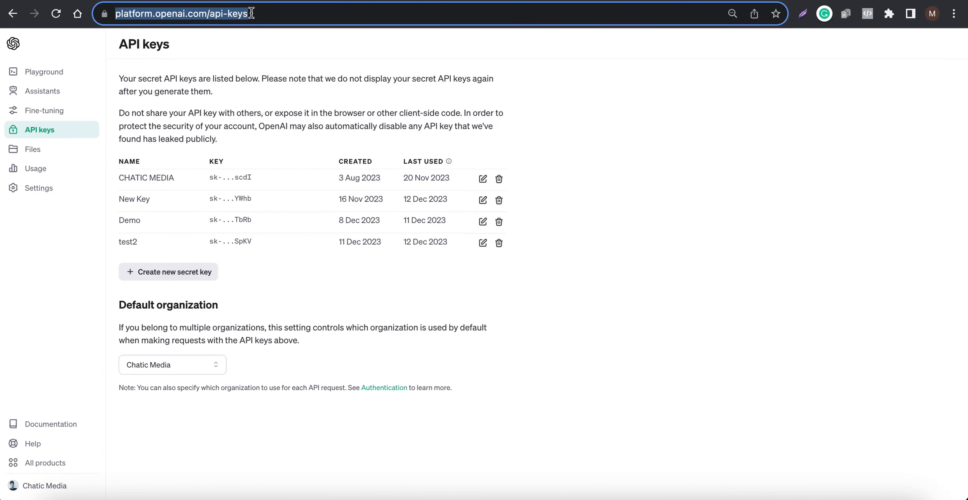
click(206, 14)
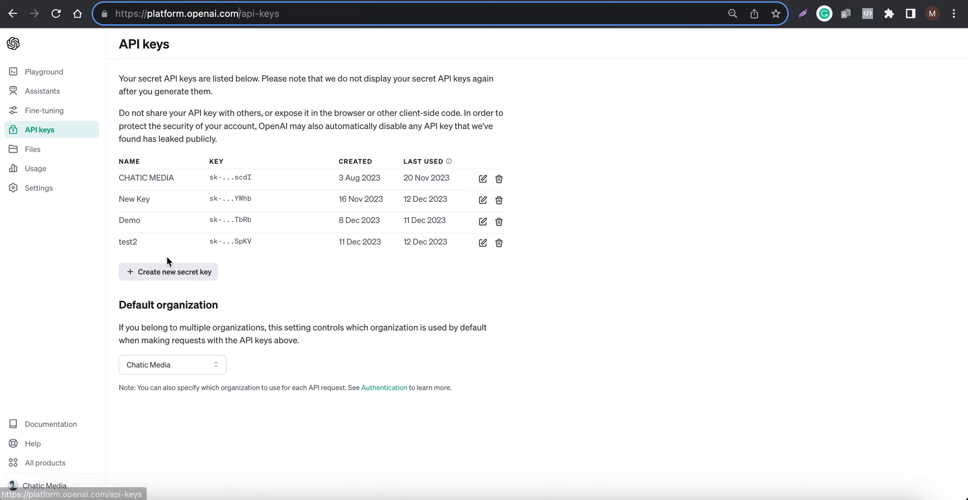
click(168, 271)
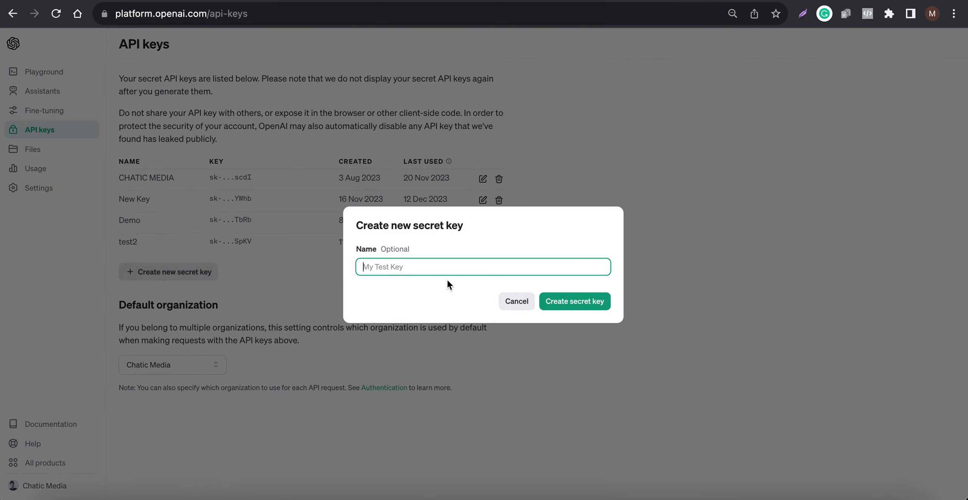
click(508, 300)
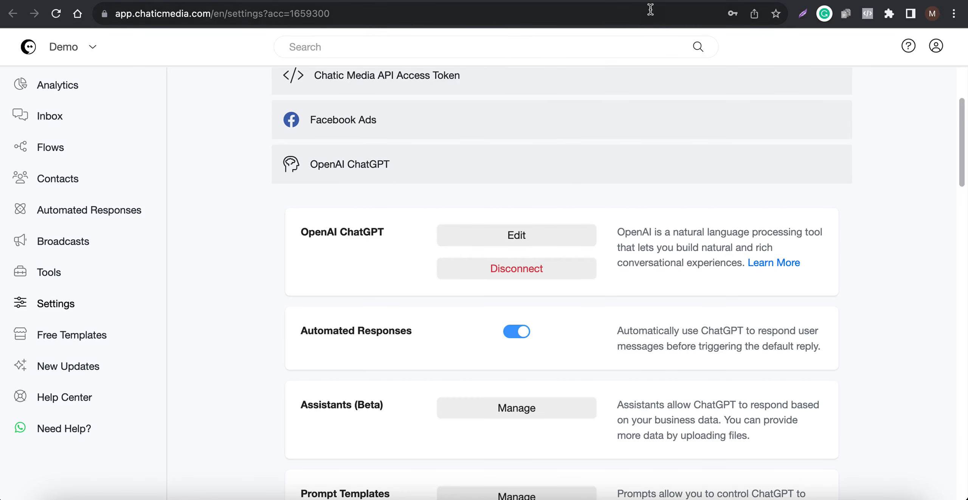
View the OpenAI billing overview and the usage costs for November
click(661, 1)
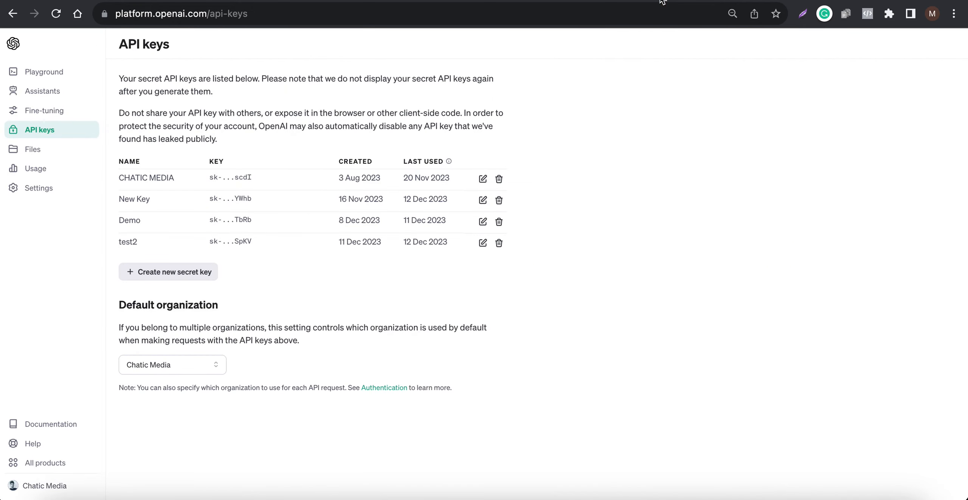
click(799, 0)
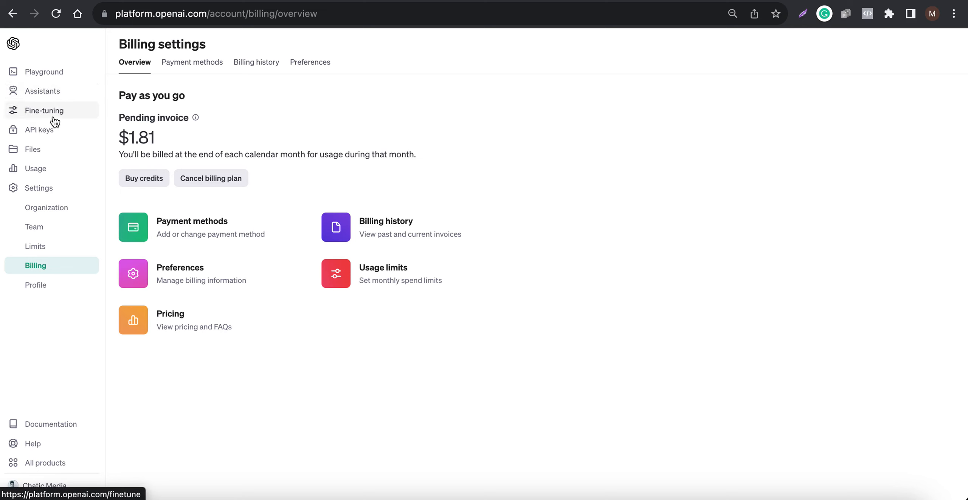
click(41, 168)
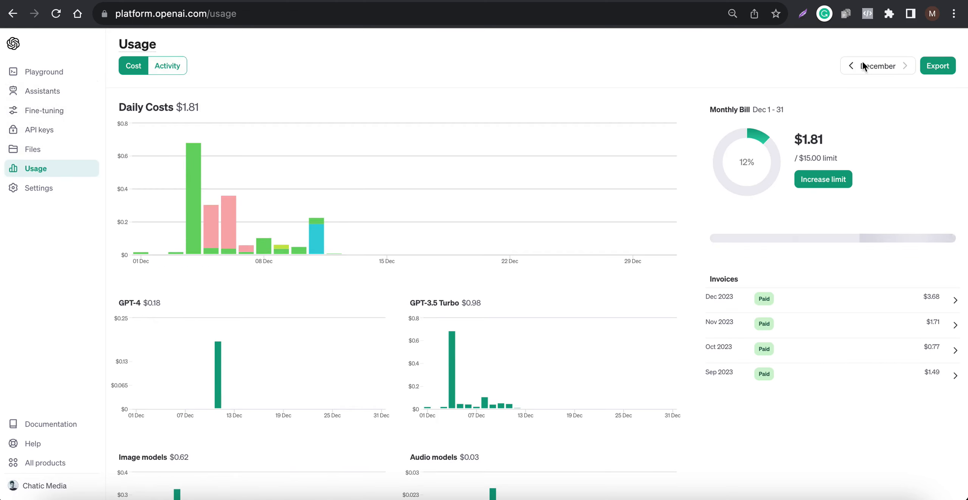
click(851, 65)
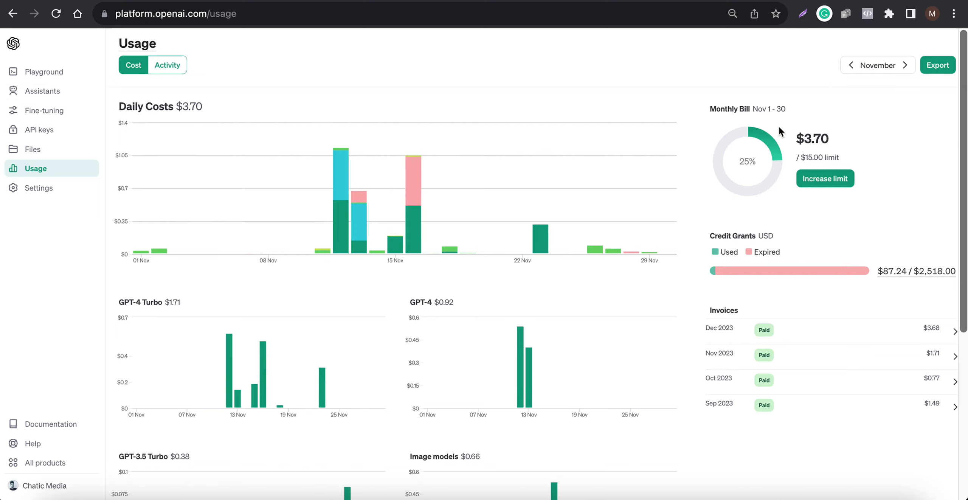
Examine November's API activity for each GPT model, images, audio and text to speech
click(166, 66)
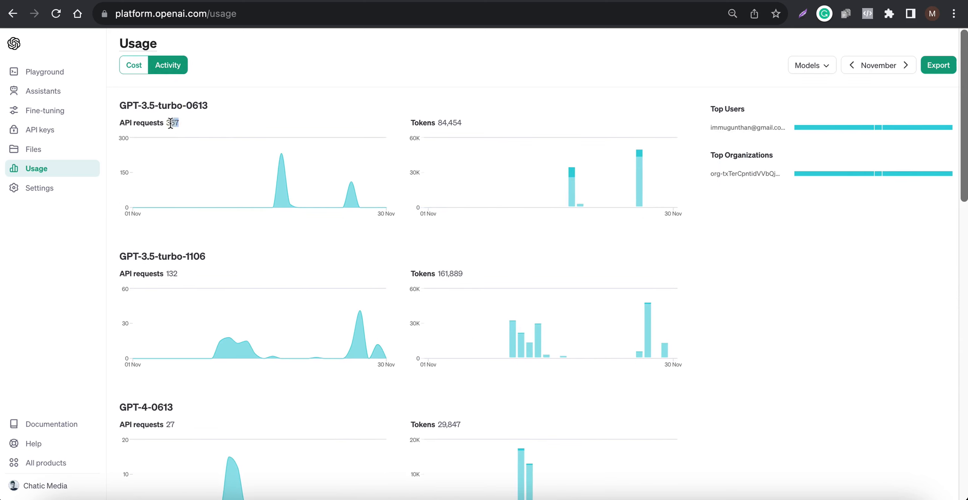
drag(182, 121, 170, 123)
drag(120, 106, 167, 106)
click(174, 270)
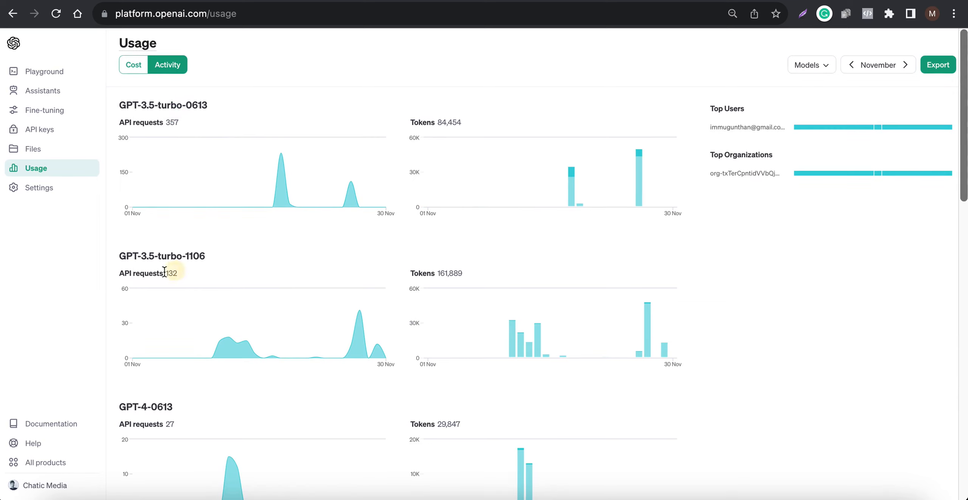
drag(110, 256, 242, 259)
scroll(190, 351, down, 3)
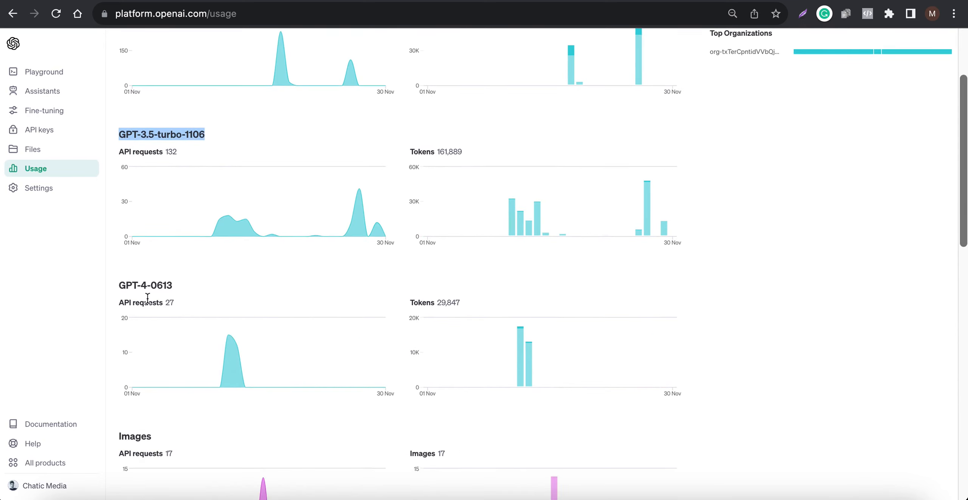
drag(175, 313, 158, 312)
scroll(155, 300, down, 5)
scroll(212, 298, down, 5)
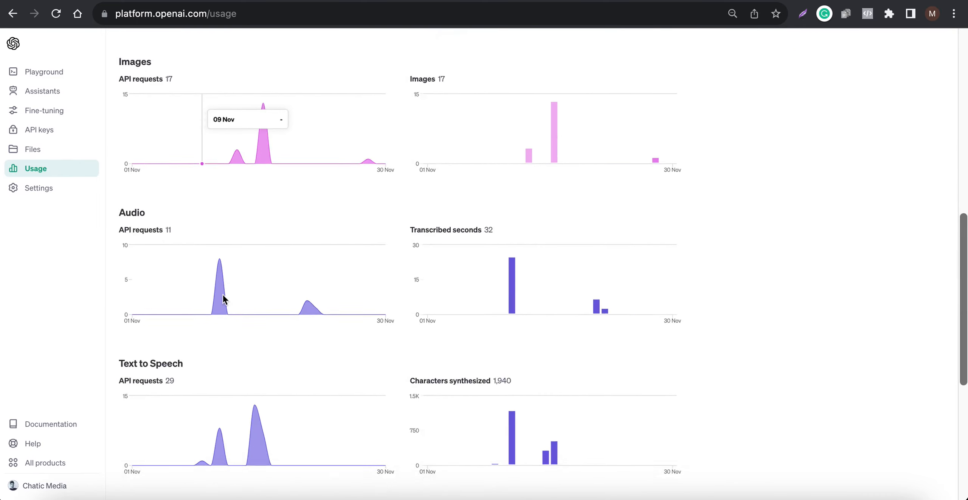
scroll(227, 301, up, 13)
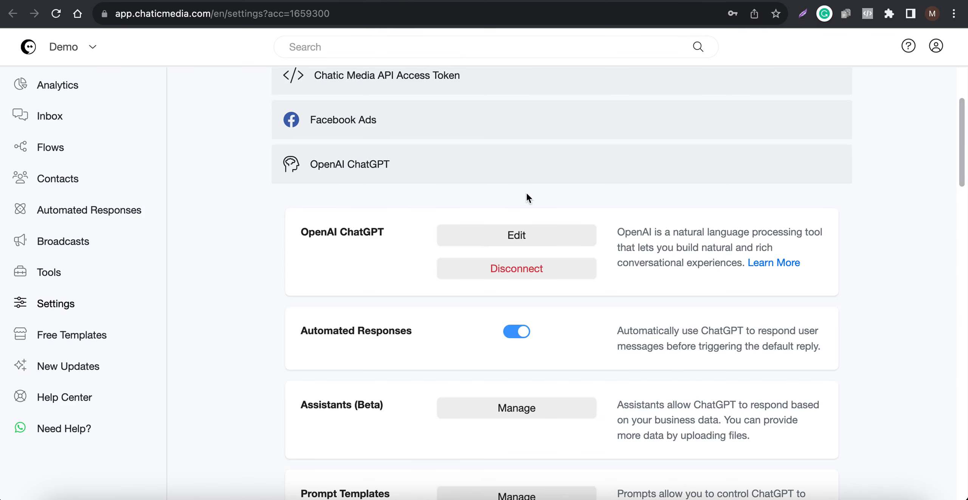
Return to Chatic Media, open the OpenAI ChatGPT integration for editing and enlarge the business information prompt box
scroll(551, 318, down, 1)
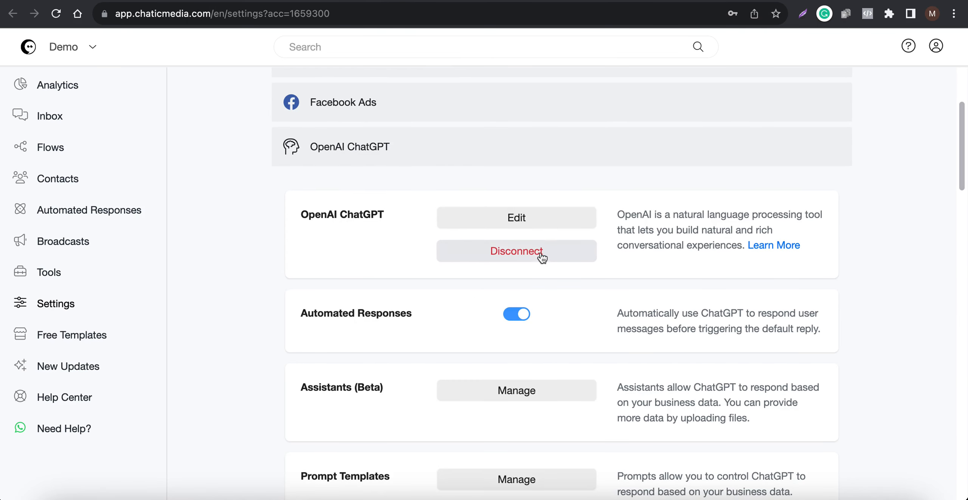
click(495, 216)
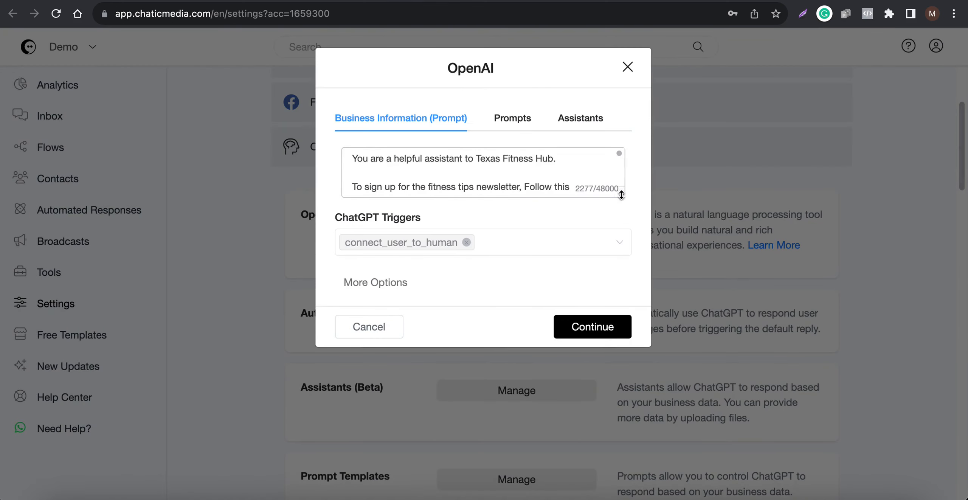
drag(621, 194, 580, 498)
Read through the business information prompt, including the gym description, FAQs, contact information and social media accounts
scroll(475, 434, down, 15)
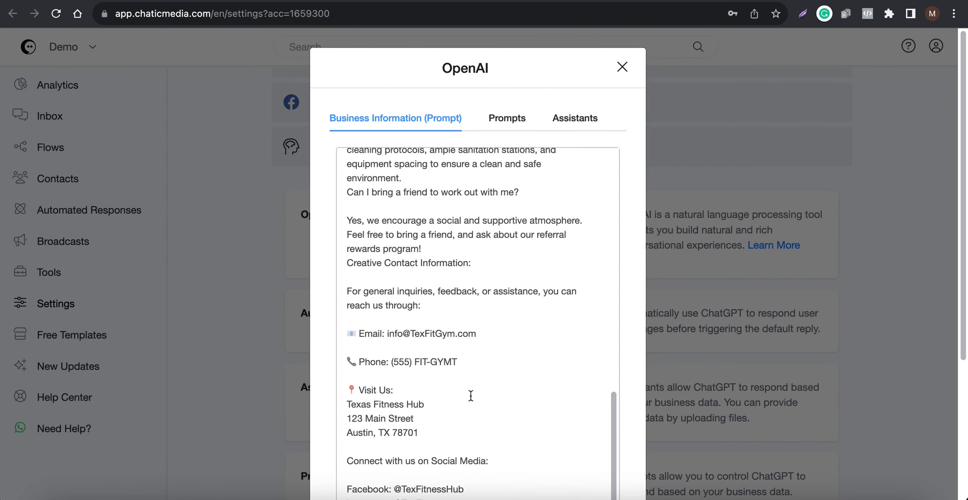
scroll(471, 396, up, 1)
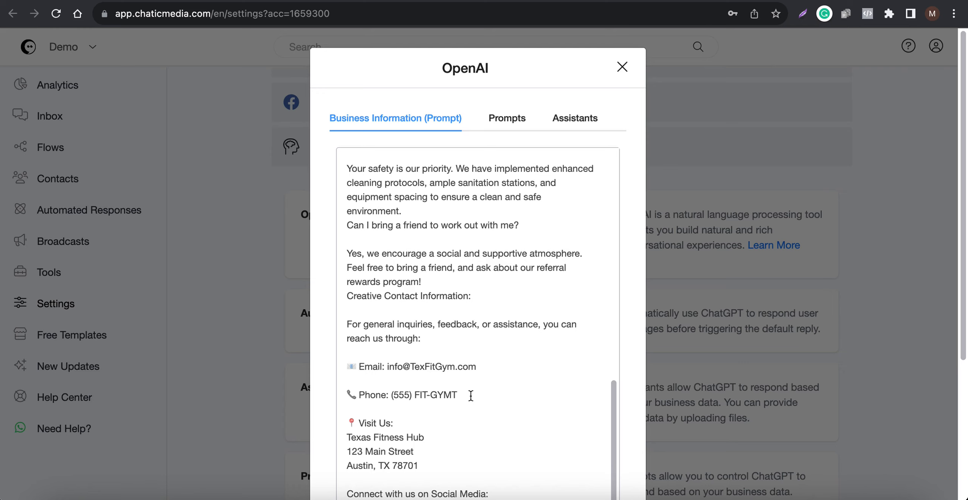
scroll(473, 390, down, 5)
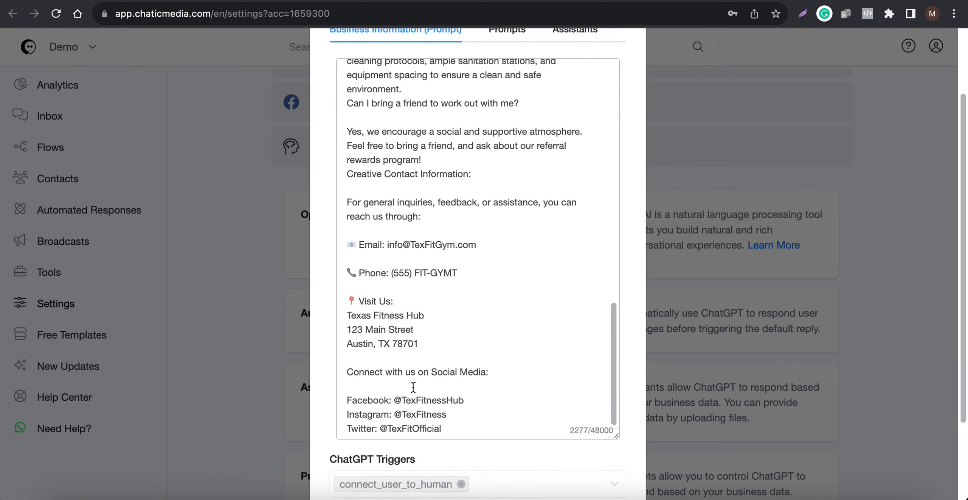
drag(463, 432, 322, 386)
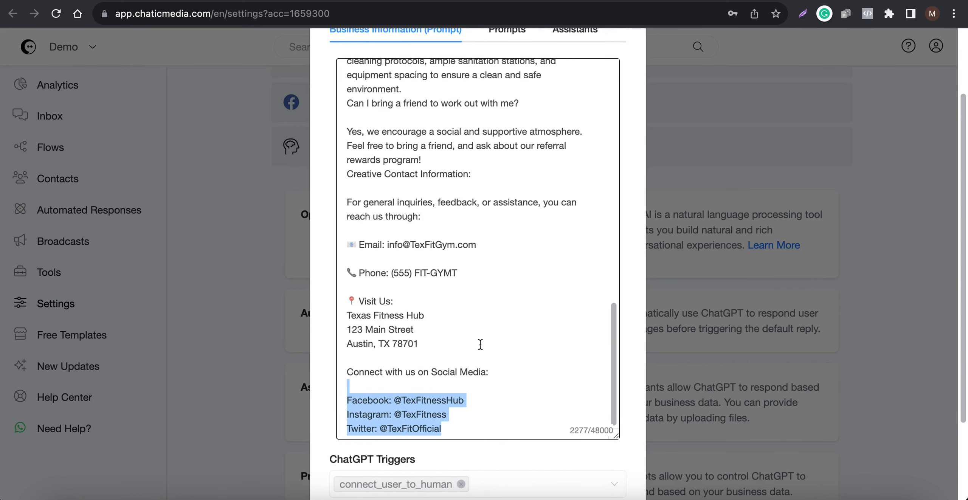
scroll(480, 343, up, 15)
scroll(531, 325, up, 3)
scroll(533, 325, down, 3)
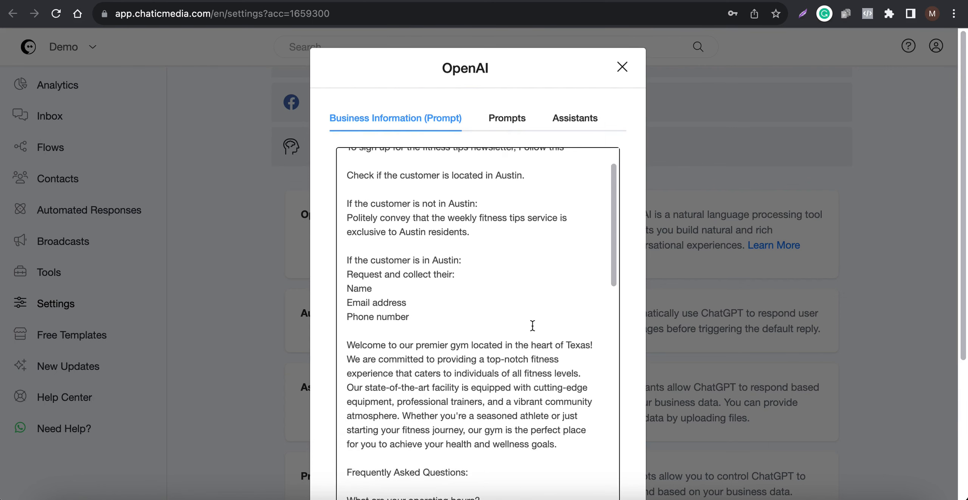
scroll(532, 325, down, 5)
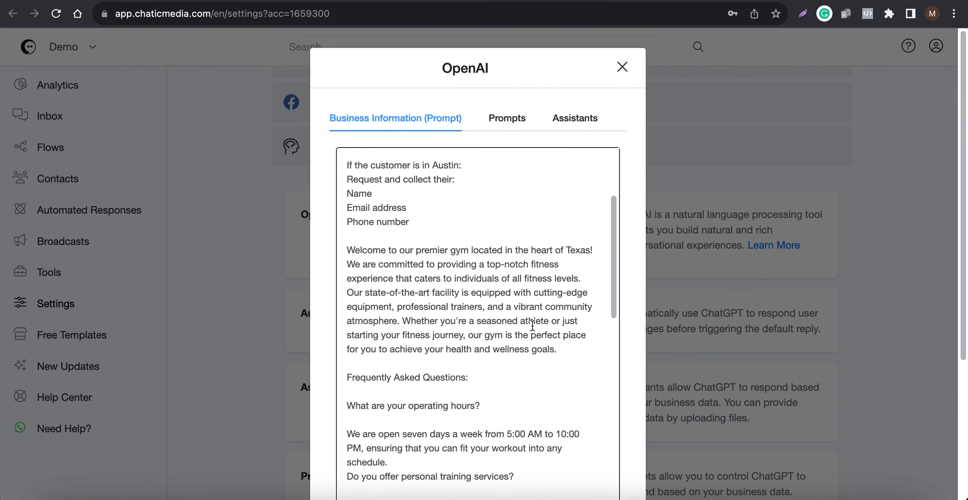
Examine the prompt's opening instructions for newsletter sign-up, the Austin location check and the customer details to collect
scroll(533, 325, up, 8)
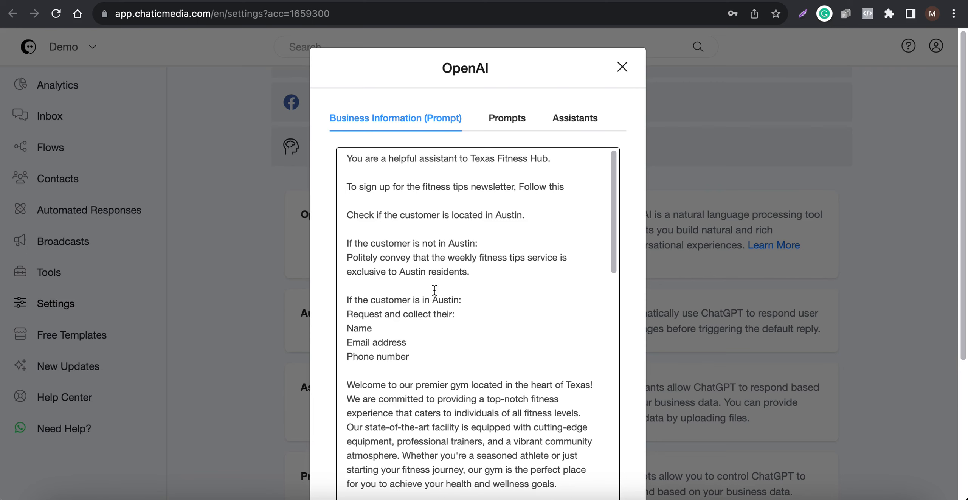
drag(428, 358, 323, 160)
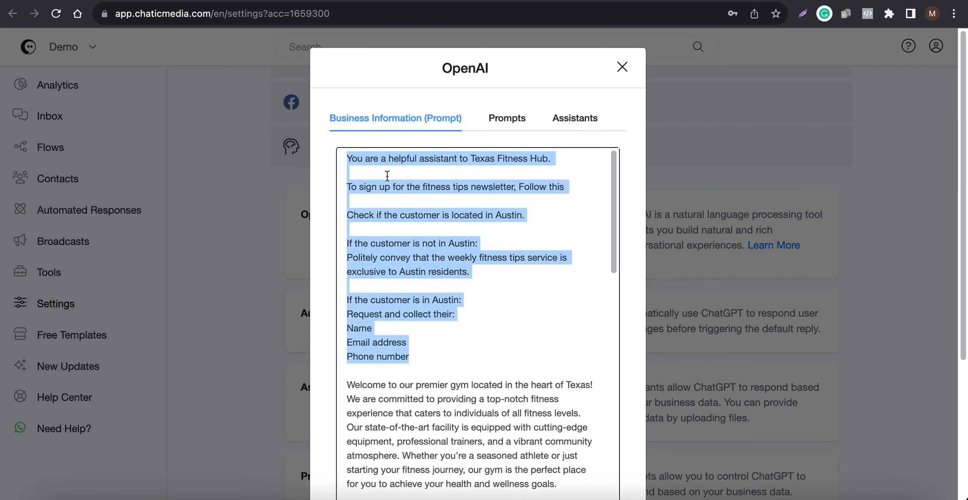
click(403, 189)
key(Right)
key(Right)
key(Right)
key(Right)
key(Right)
key(Right)
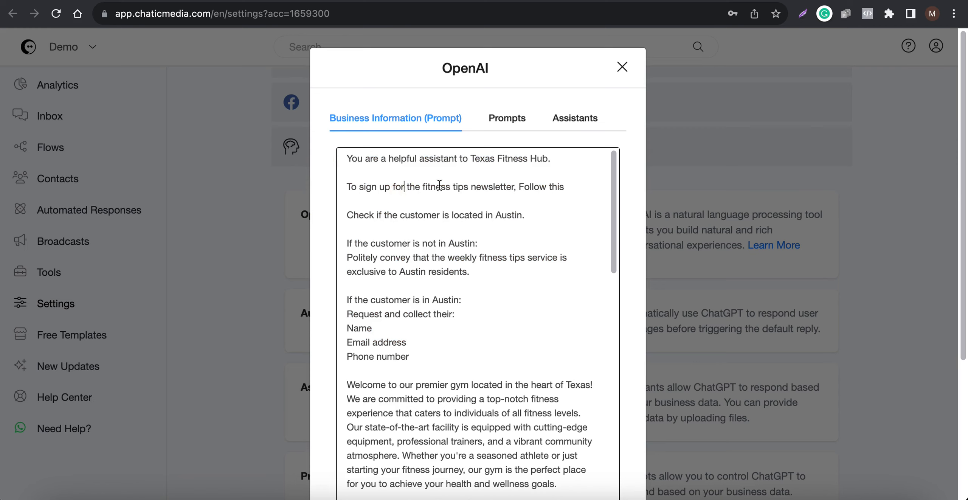
drag(426, 187, 510, 189)
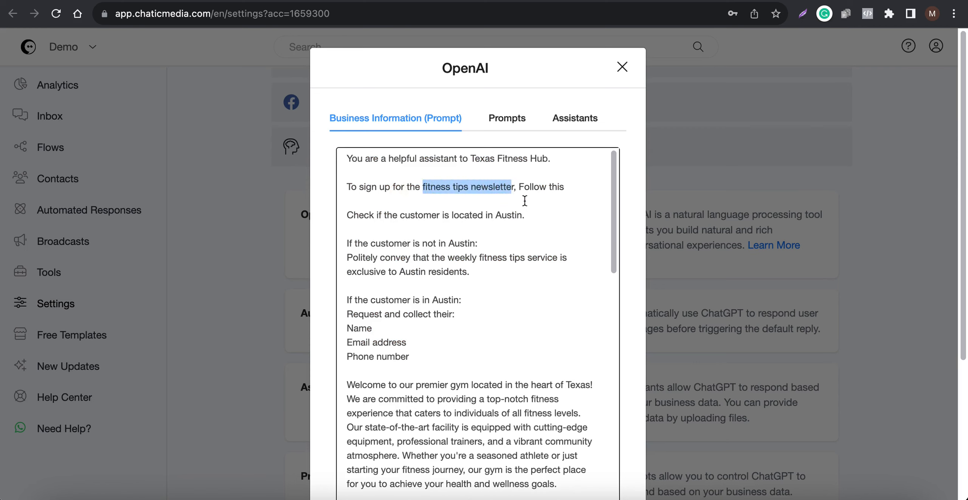
drag(545, 215, 488, 215)
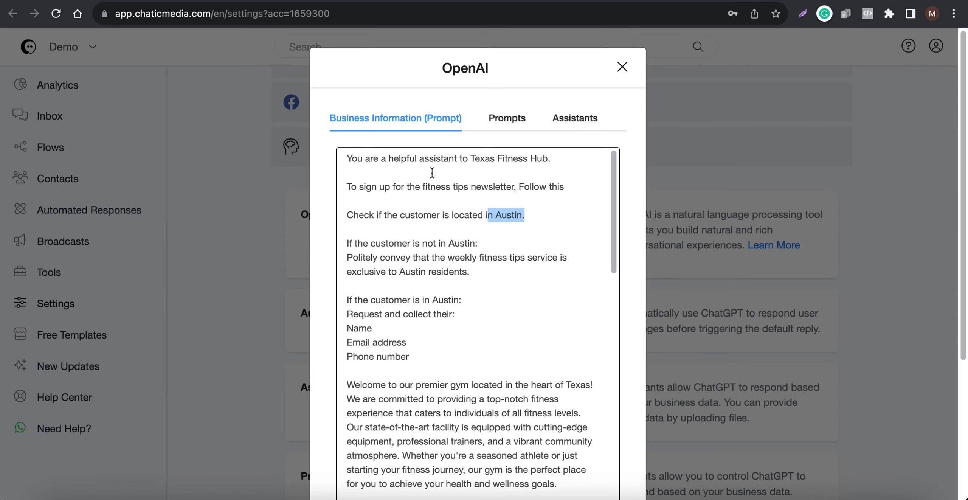
drag(428, 187, 523, 187)
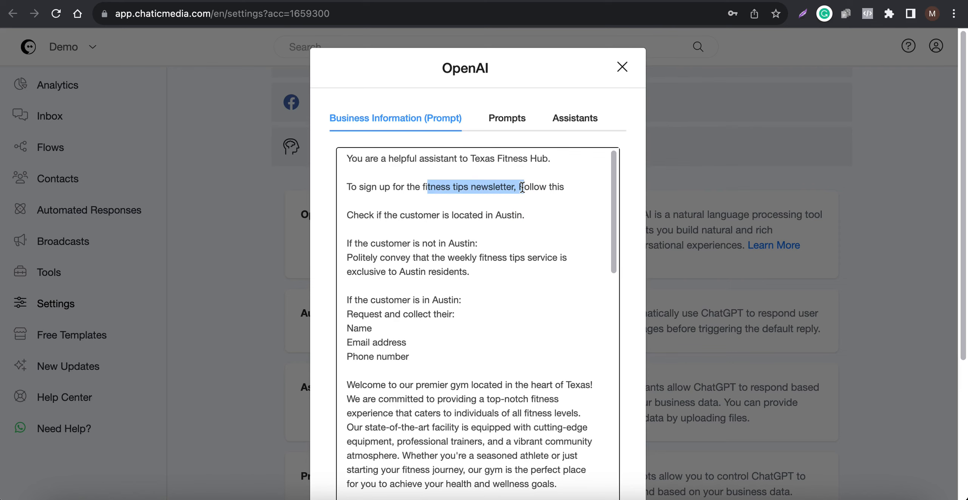
scroll(457, 276, down, 2)
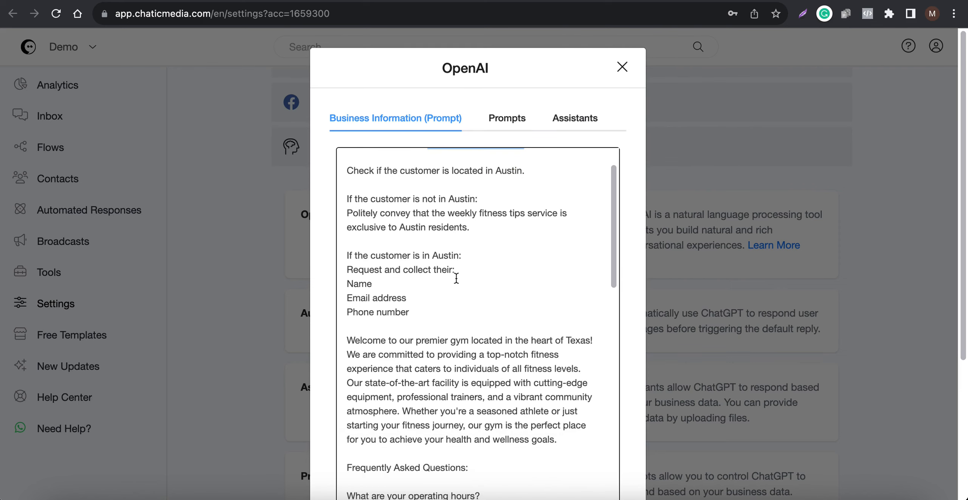
Examine the prompt's Austin-residents rule and remaining text, and show the additional ChatGPT options below the triggers
drag(491, 230, 392, 227)
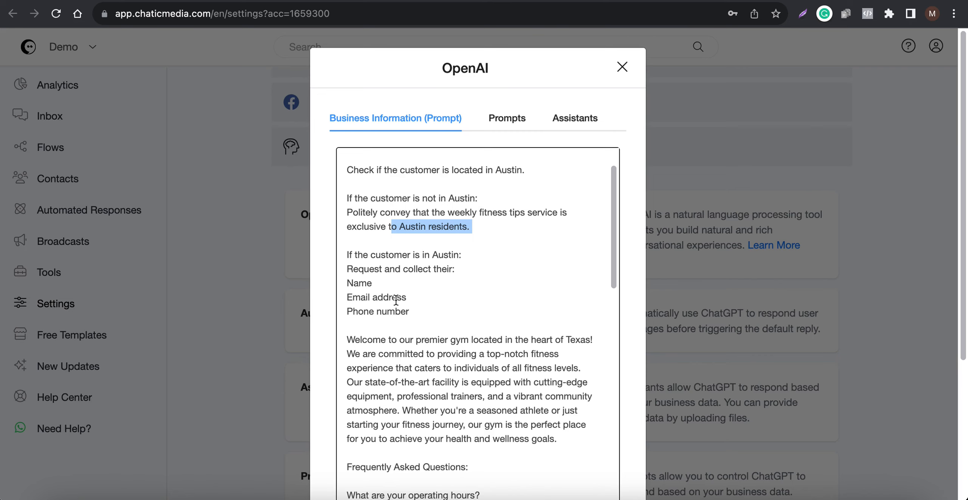
scroll(395, 300, down, 15)
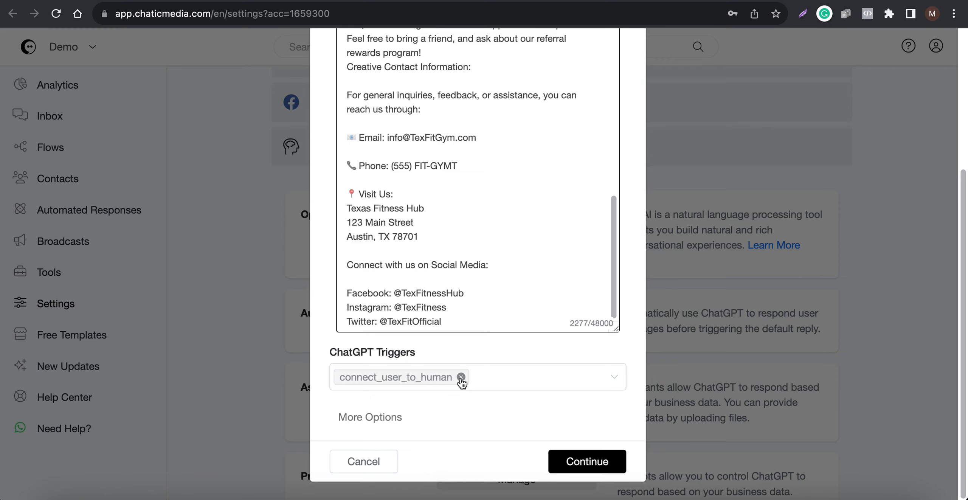
click(366, 418)
scroll(372, 378, down, 4)
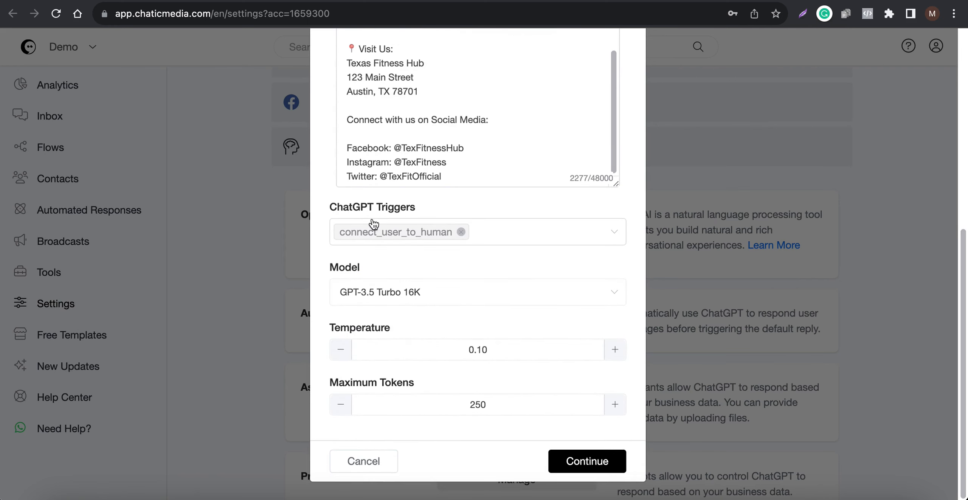
scroll(375, 224, up, 10)
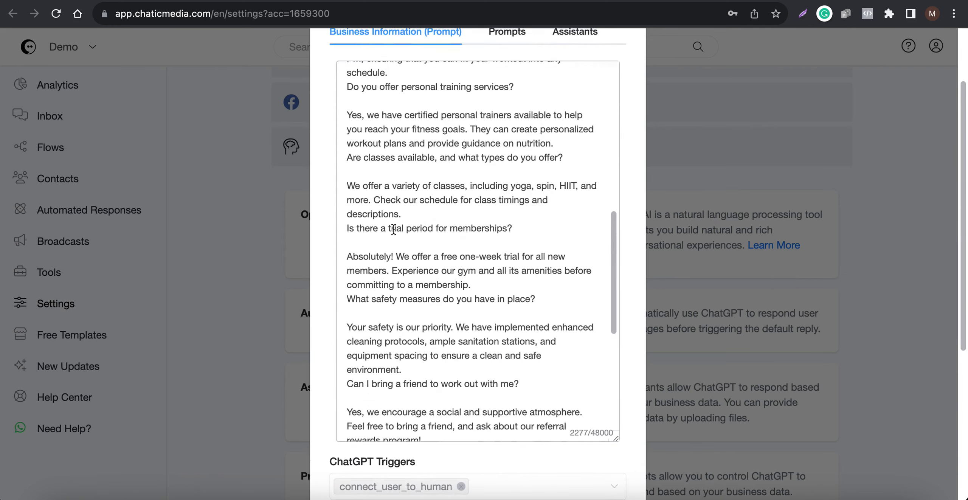
scroll(394, 229, up, 10)
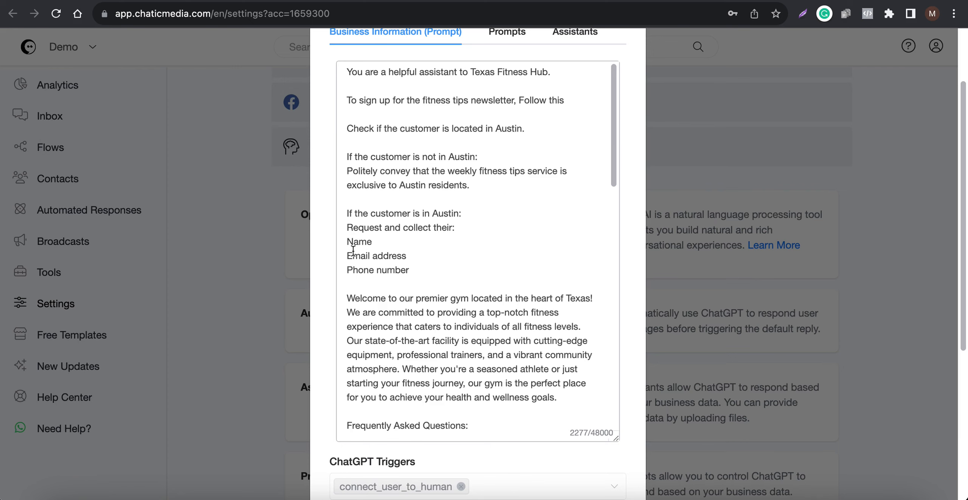
scroll(395, 272, down, 15)
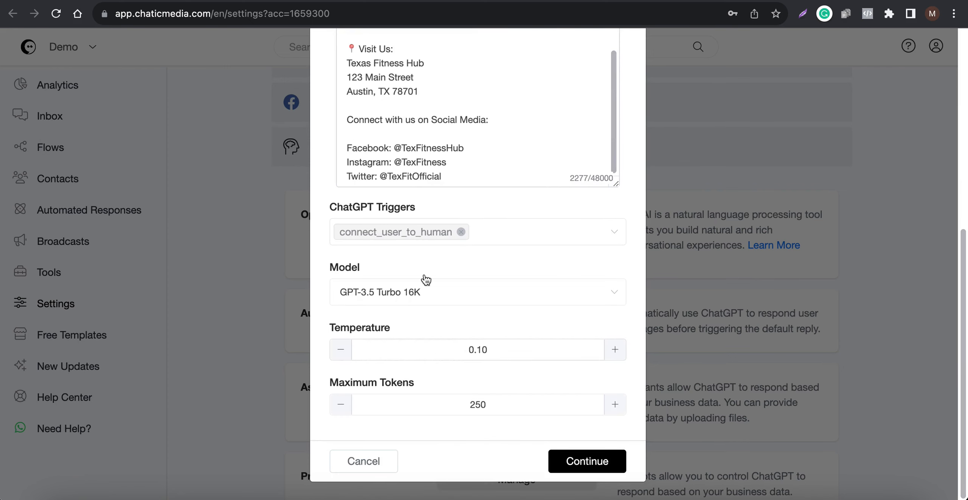
Choose GPT-3.5 Turbo 16K as the ChatGPT model and examine the temperature and maximum tokens settings
click(395, 297)
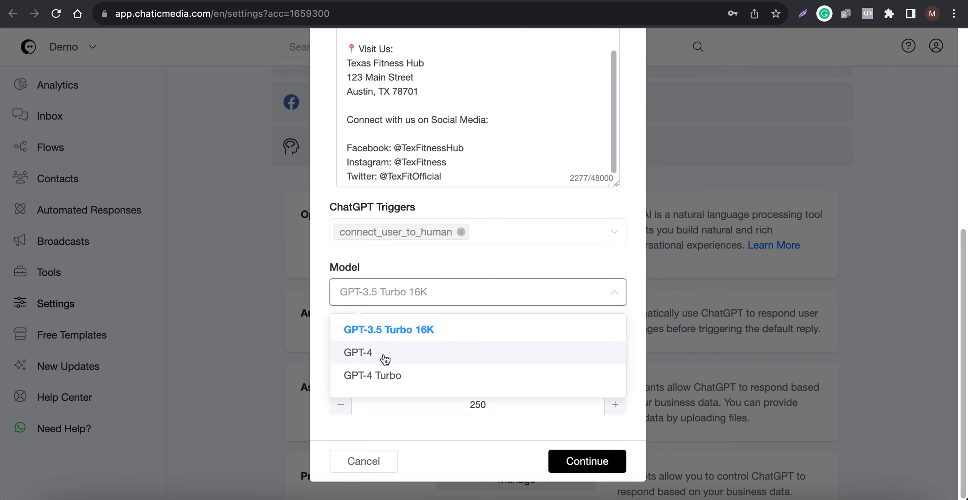
click(414, 333)
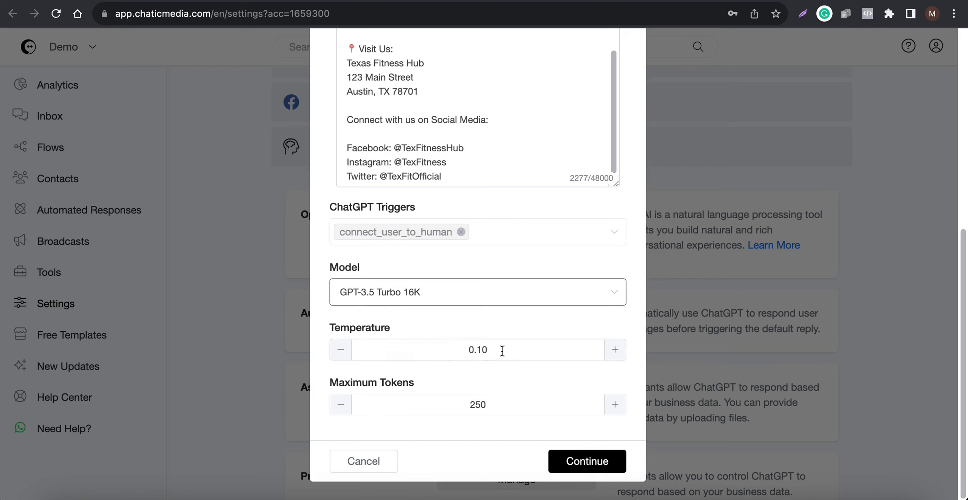
drag(502, 350, 430, 348)
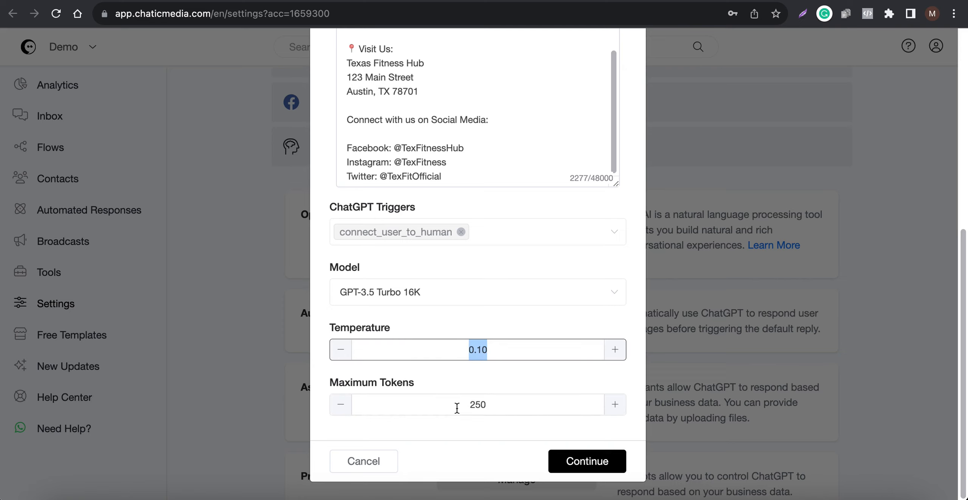
drag(488, 409, 451, 405)
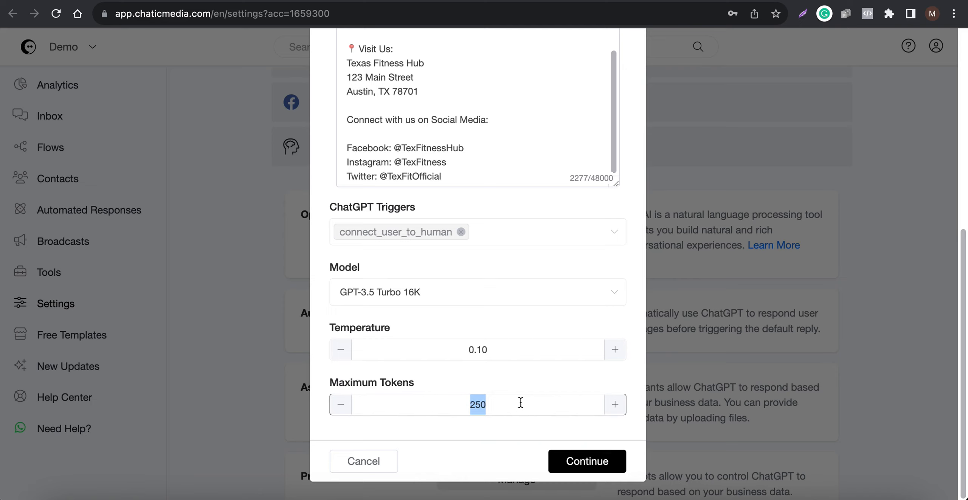
Clear the maximum tokens value, set it to 250 and save the OpenAI settings
drag(507, 401, 438, 398)
key(BackSpace)
click(490, 434)
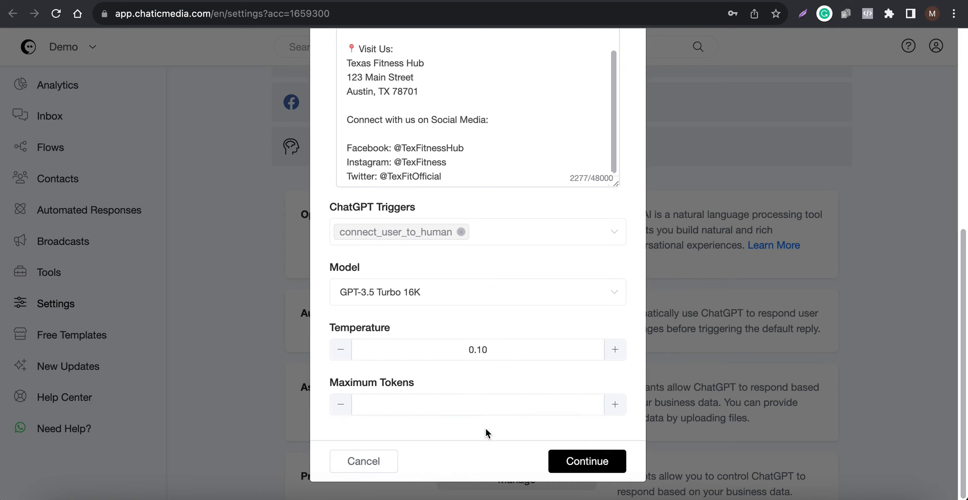
click(481, 407)
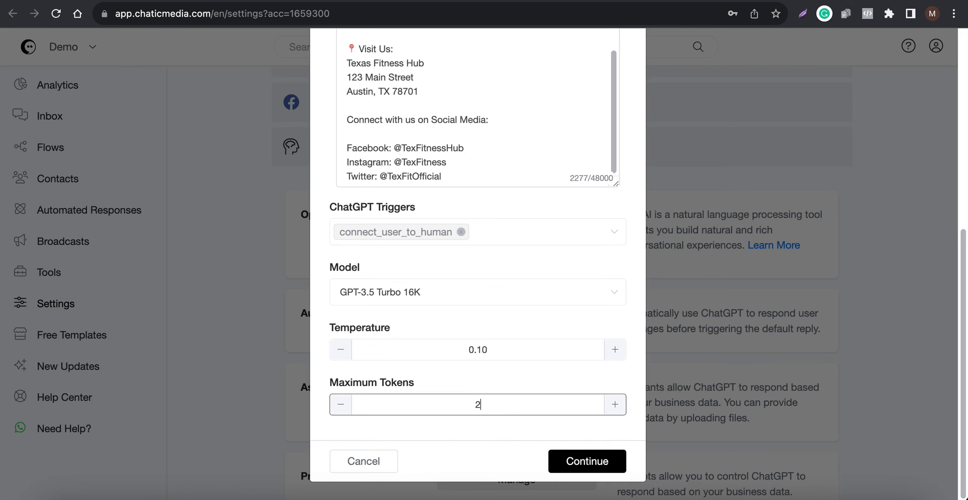
text(250)
click(571, 461)
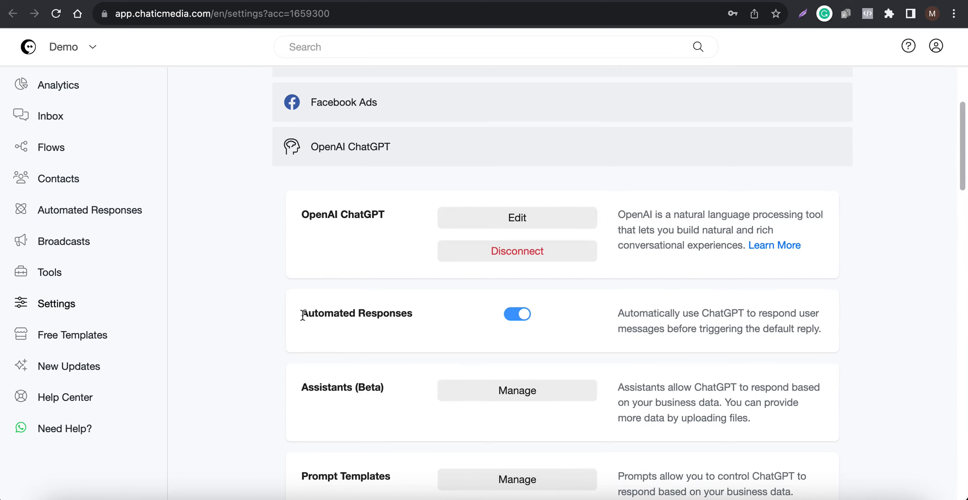
Examine the Automated Responses setting for ChatGPT and the flows available as the Default Reply in the general settings
drag(301, 314, 487, 316)
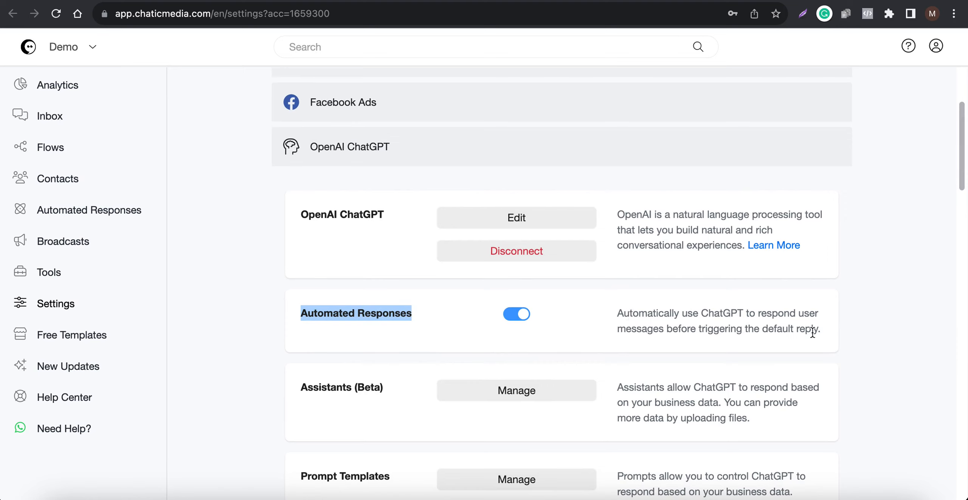
scroll(692, 330, up, 1)
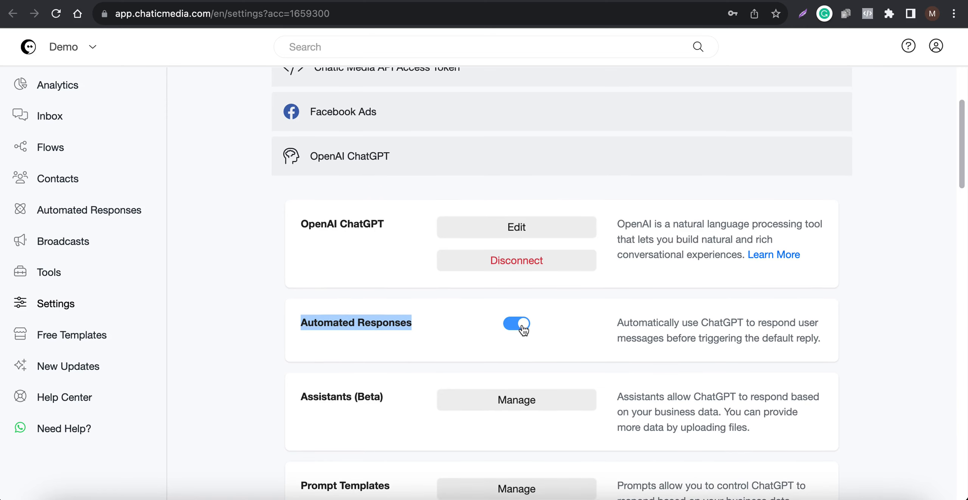
scroll(524, 330, up, 3)
click(273, 147)
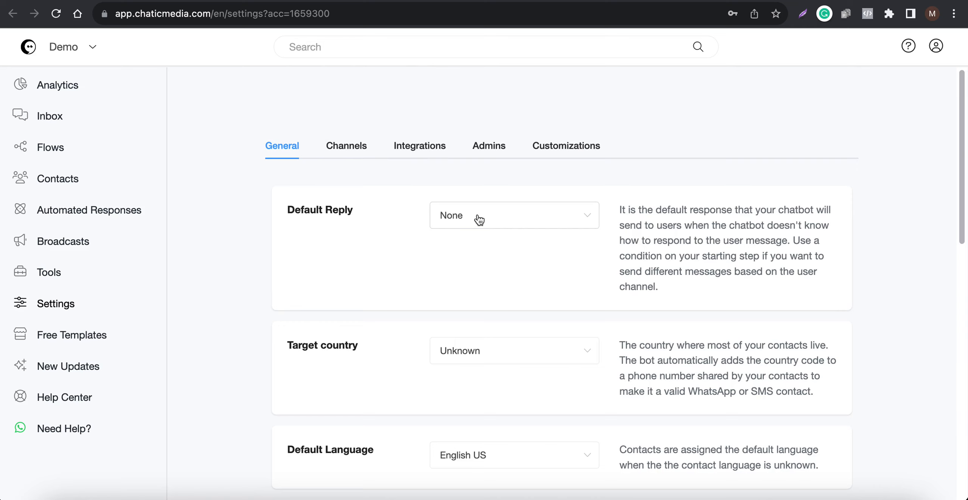
drag(345, 214, 270, 210)
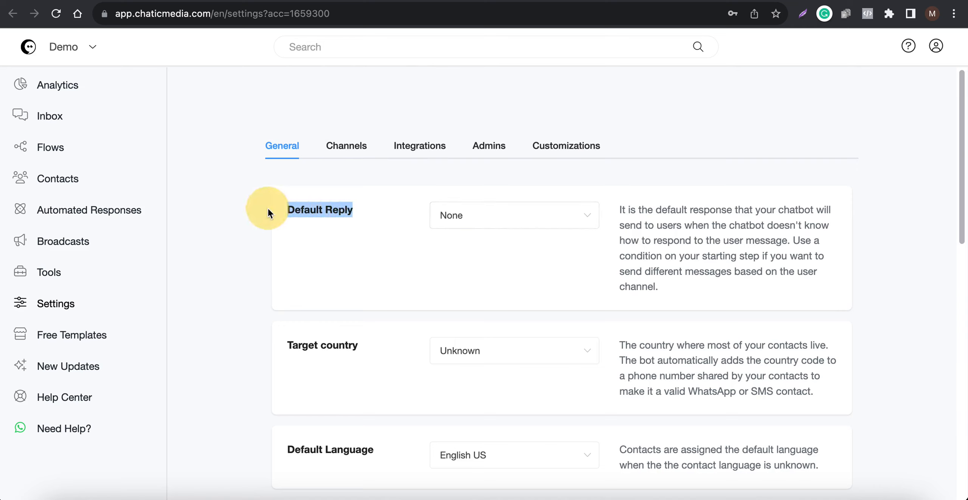
click(531, 227)
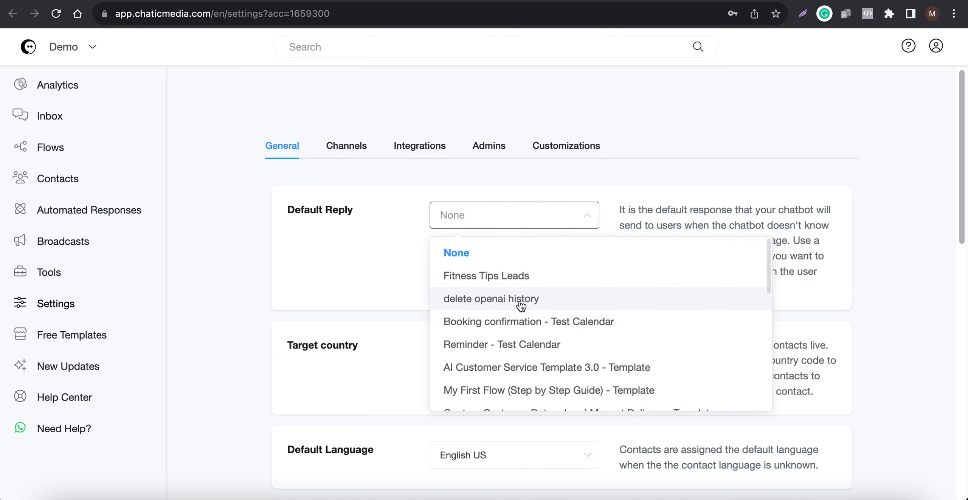
click(403, 247)
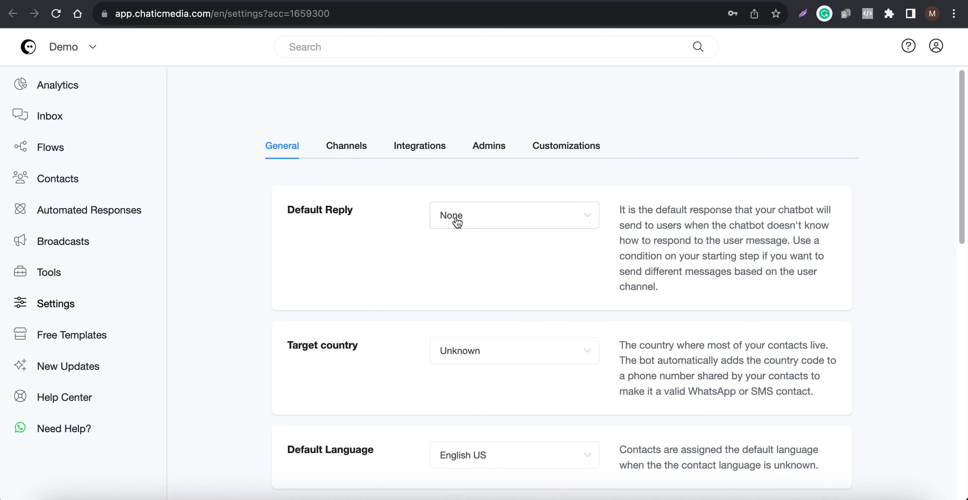
Compare the Automated Responses setting in the integrations with the Default Reply in the general settings, ending at the ChatGPT integration options
click(415, 146)
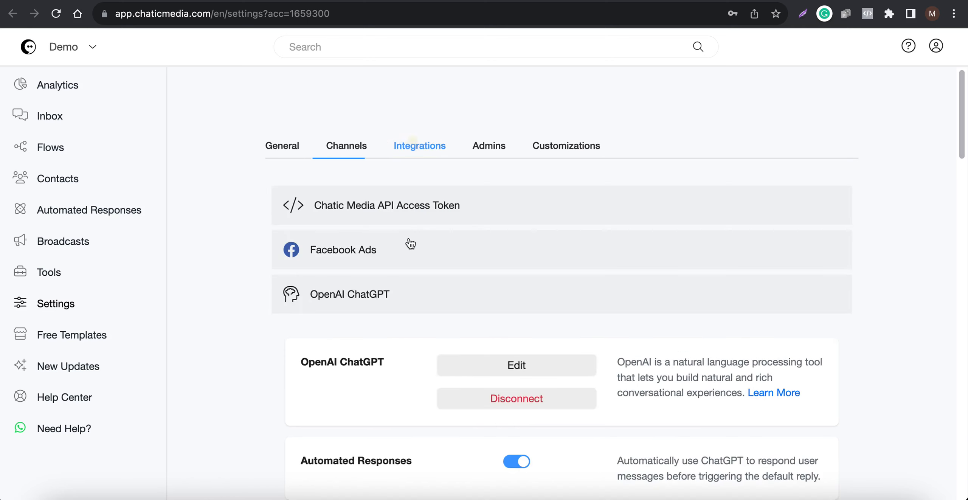
scroll(406, 242, down, 5)
drag(393, 271, 290, 270)
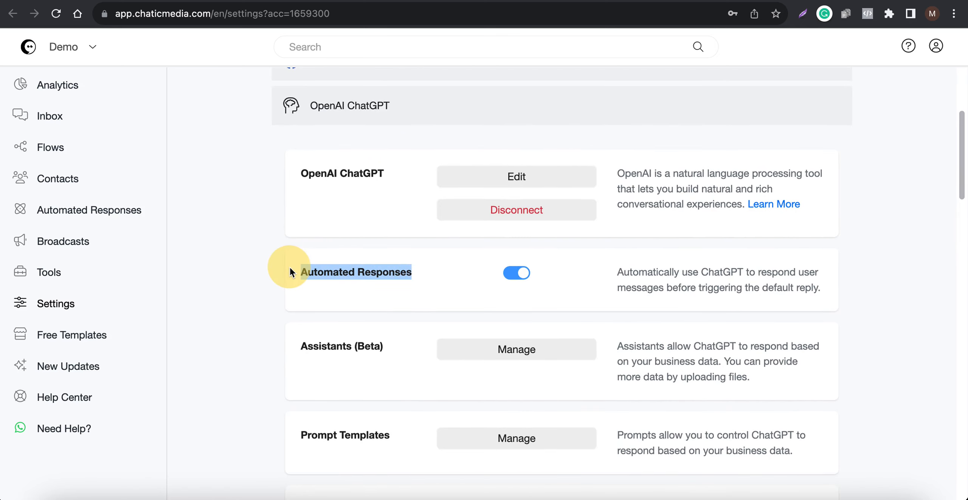
scroll(295, 159, up, 5)
click(294, 147)
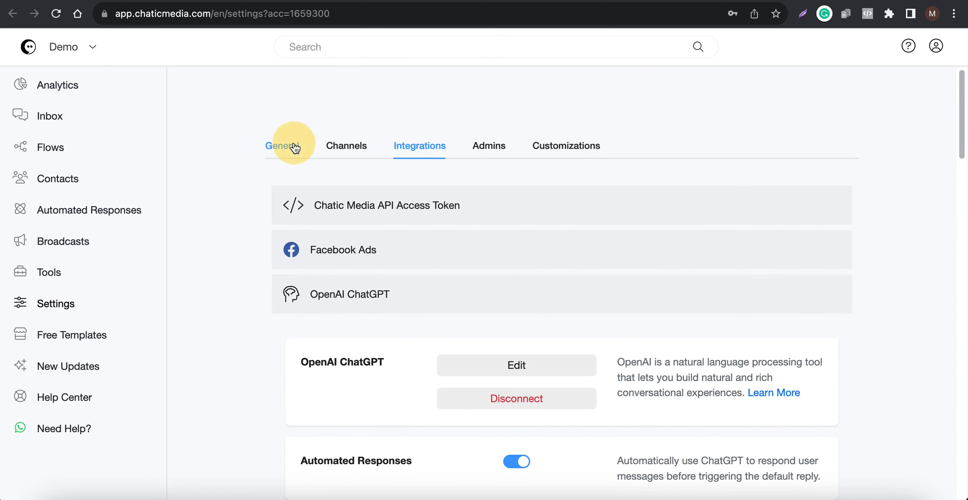
click(428, 146)
scroll(428, 360, down, 4)
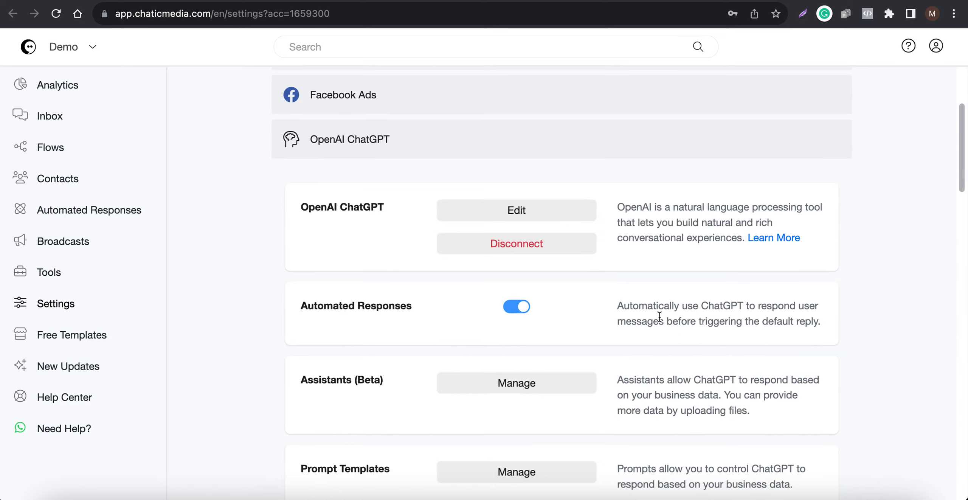
scroll(614, 332, down, 2)
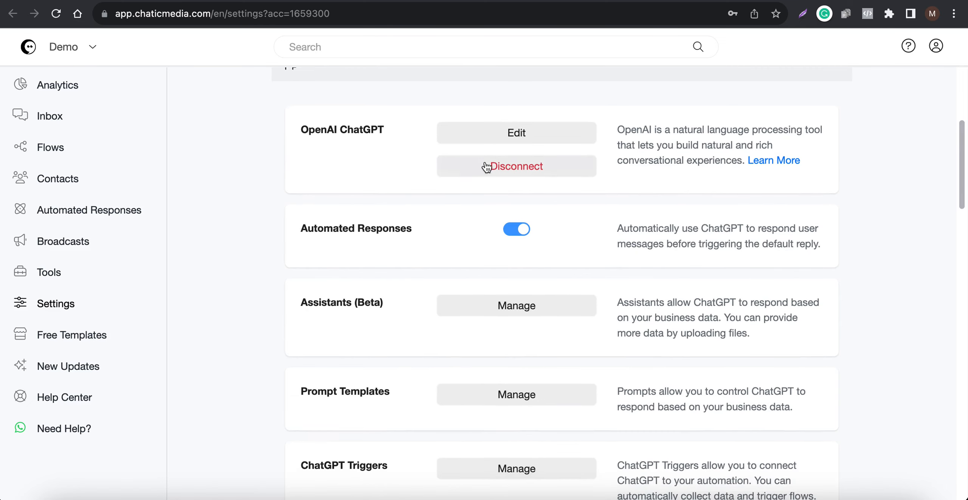
Reopen the OpenAI ChatGPT integration, review the business information prompt in an enlarged box, and close it without saving
click(516, 130)
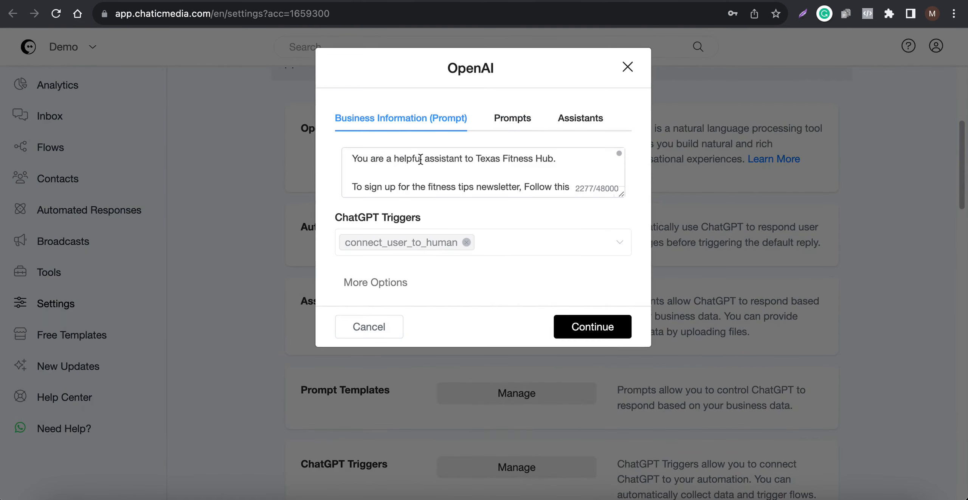
drag(620, 192, 584, 378)
scroll(423, 317, down, 2)
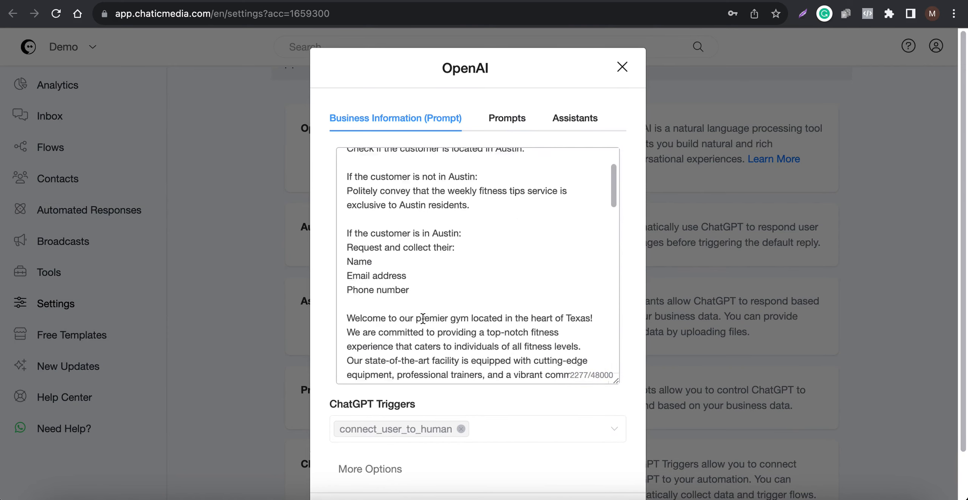
scroll(423, 318, down, 10)
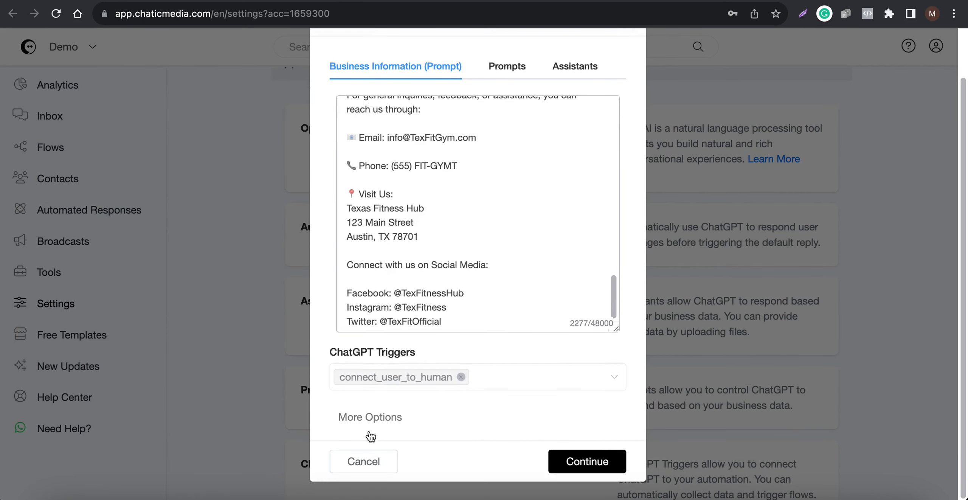
click(351, 462)
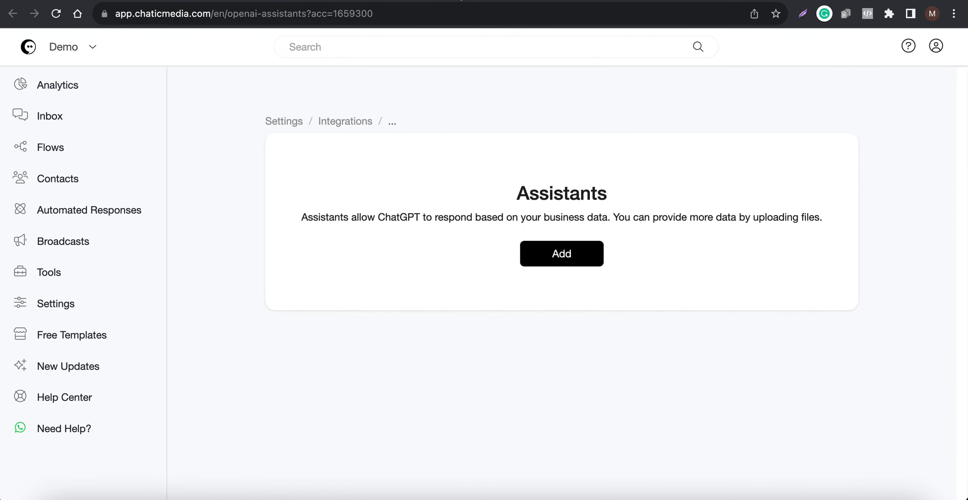
Add a new ChatGPT assistant named test0name and select its default instructions text for review
click(562, 256)
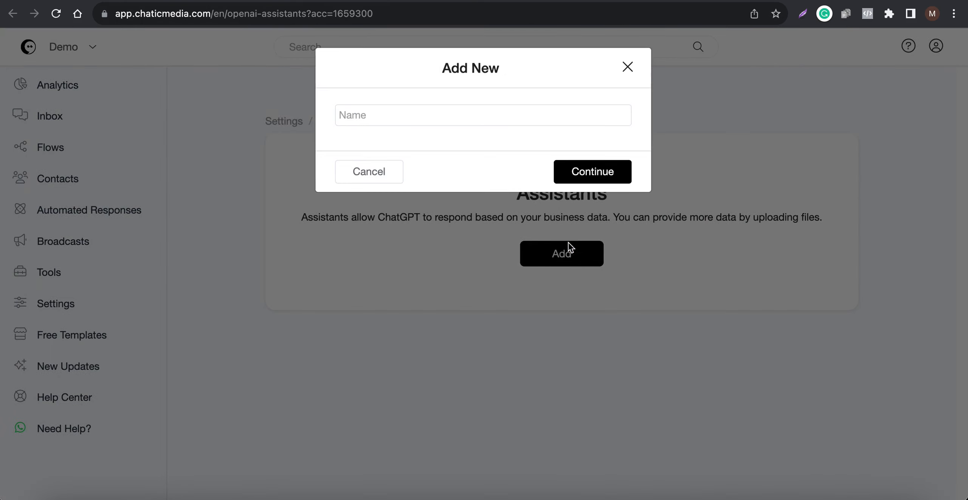
click(413, 120)
text(test)
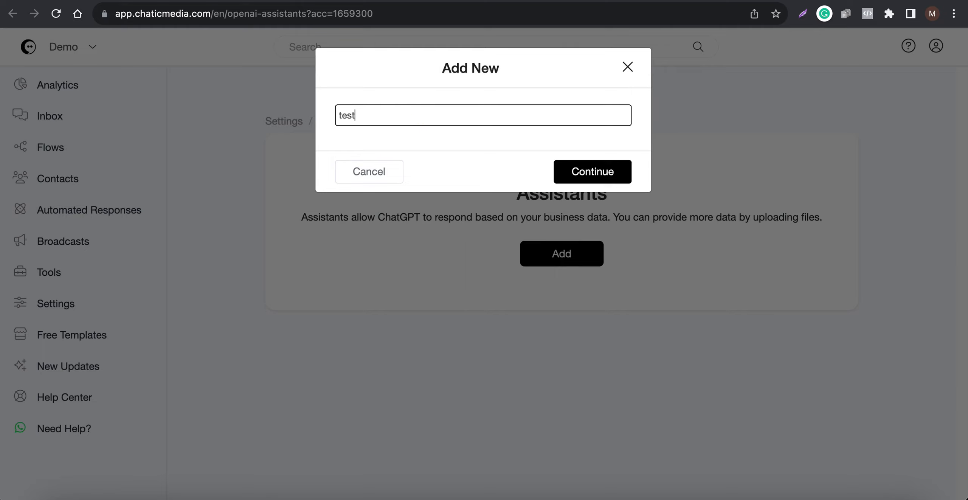
text(ing)
key(Return)
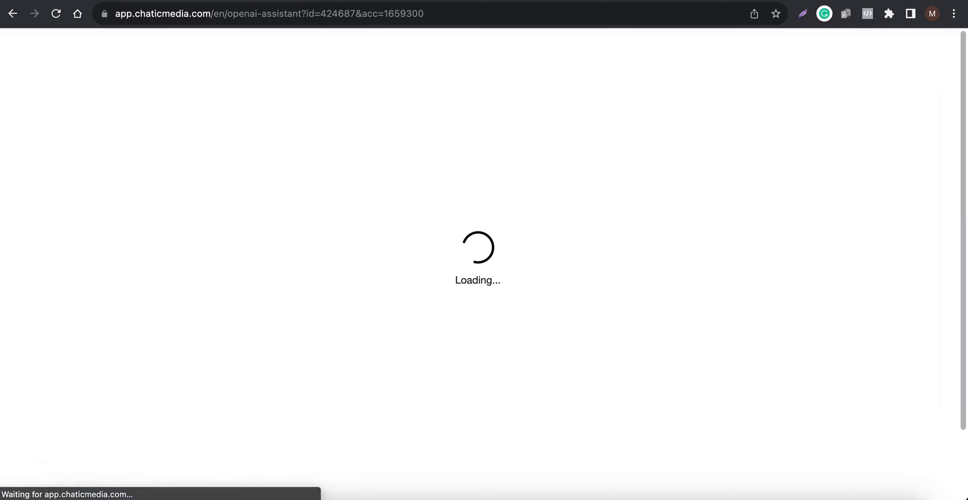
drag(342, 188, 108, 185)
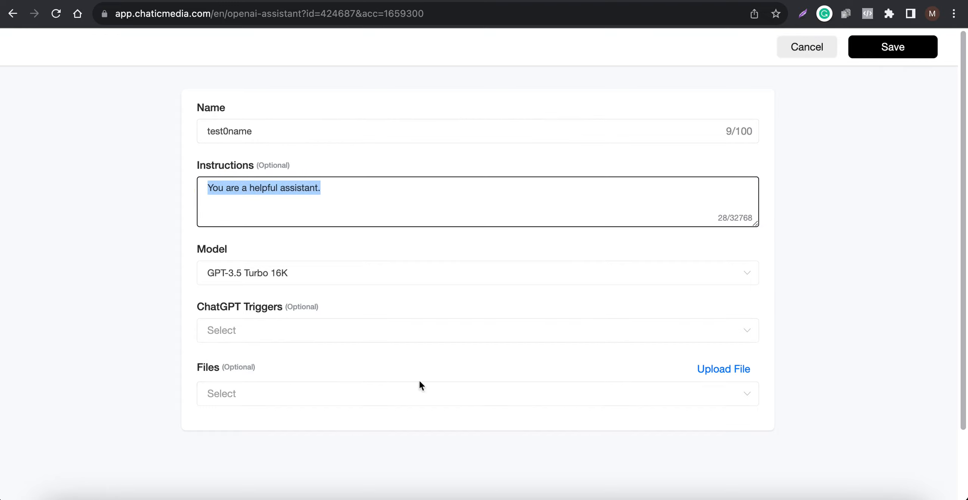
Check the file upload option for the assistant without choosing a file, and save the assistant
click(728, 370)
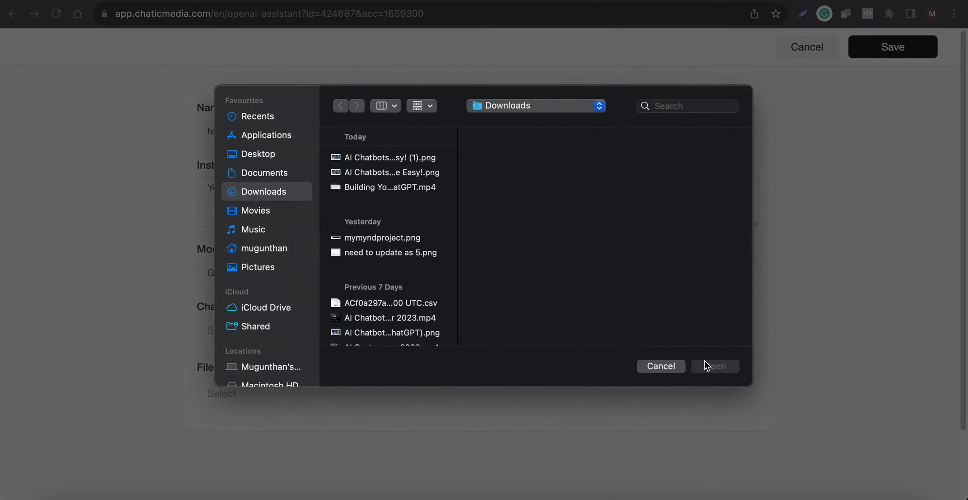
click(661, 366)
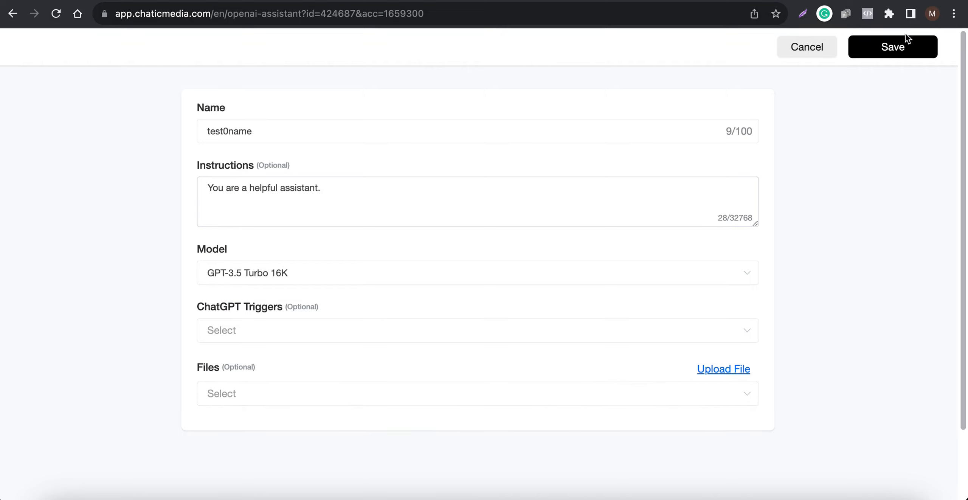
click(904, 43)
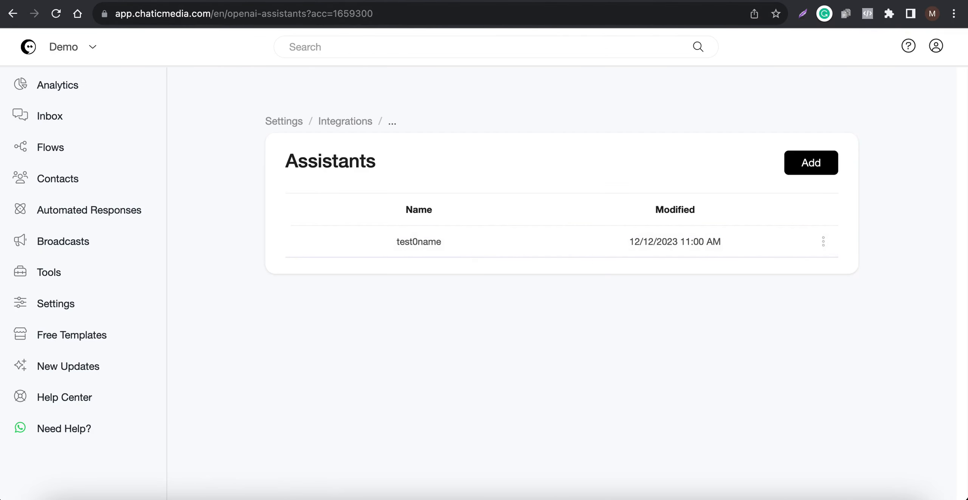
Assign the test0name assistant in the OpenAI ChatGPT integration and save the change
key(ctrl+shift+Tab)
click(490, 131)
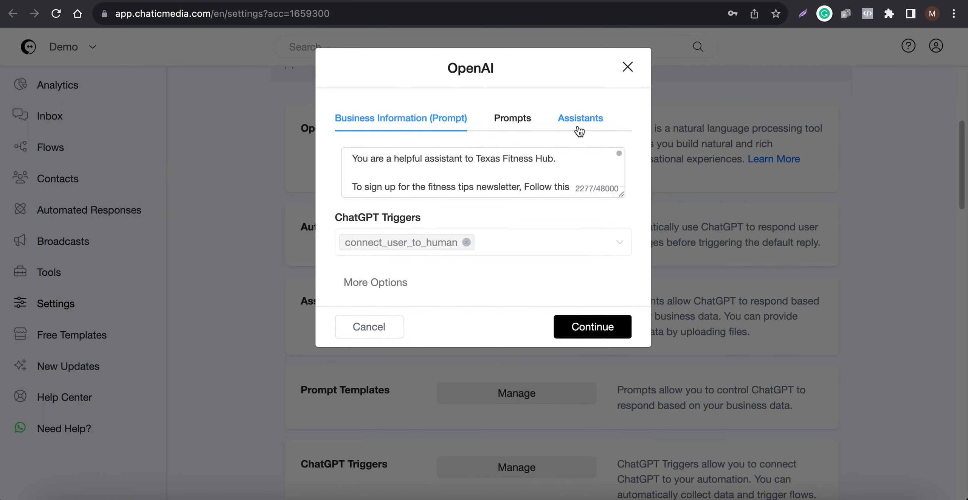
click(579, 131)
click(446, 172)
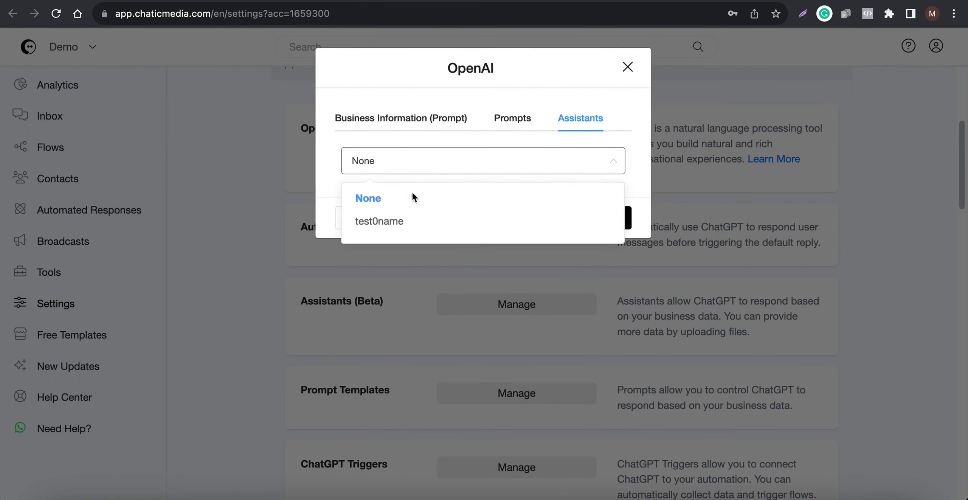
click(370, 221)
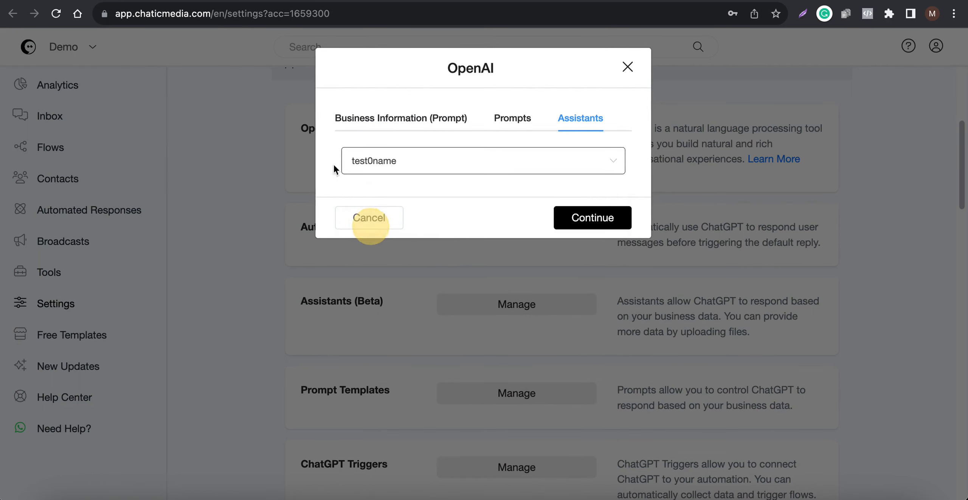
click(583, 214)
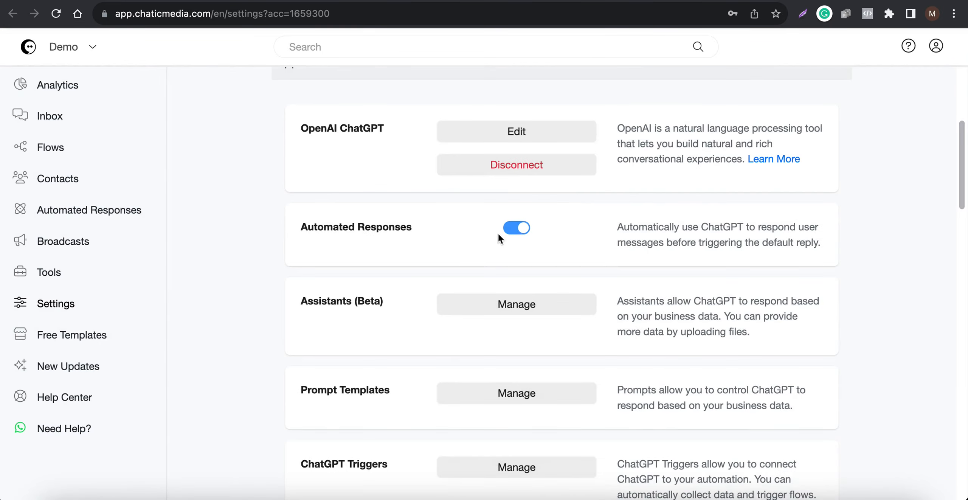
Return the OpenAI ChatGPT integration to the Business Information prompt, reviewing its full text in an enlarged box before saving
click(519, 131)
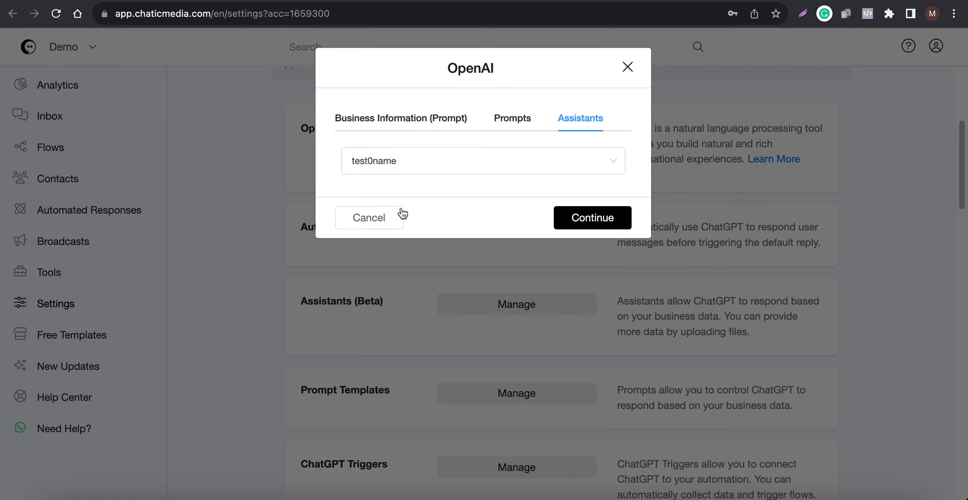
click(427, 121)
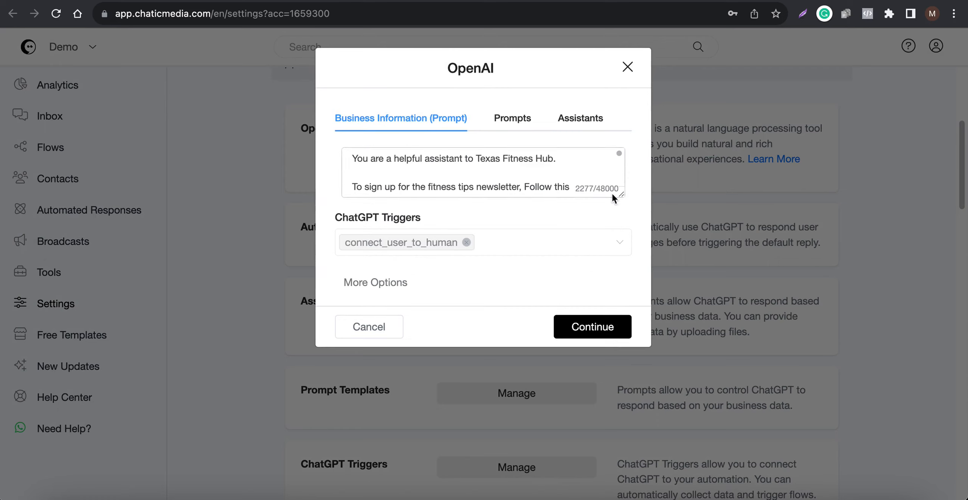
drag(620, 195, 615, 464)
scroll(471, 370, down, 10)
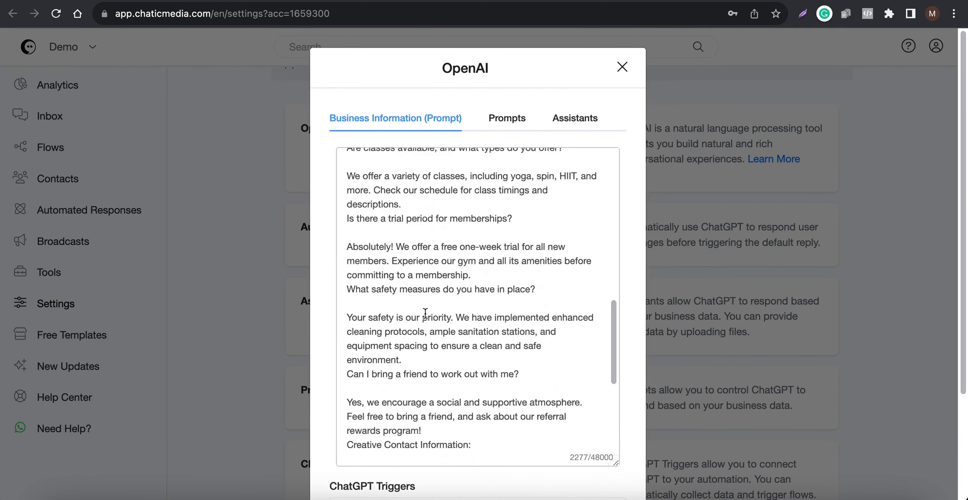
scroll(471, 371, down, 4)
scroll(480, 272, up, 15)
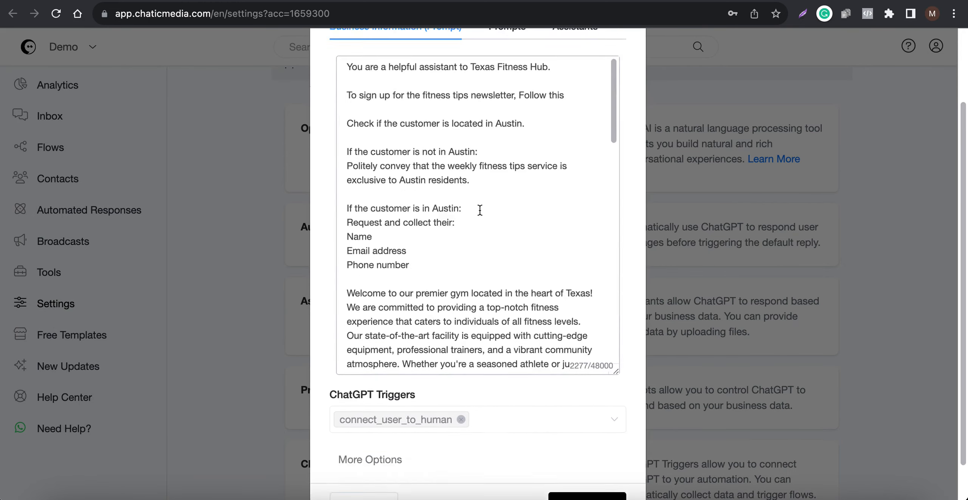
scroll(478, 210, down, 8)
scroll(562, 412, down, 5)
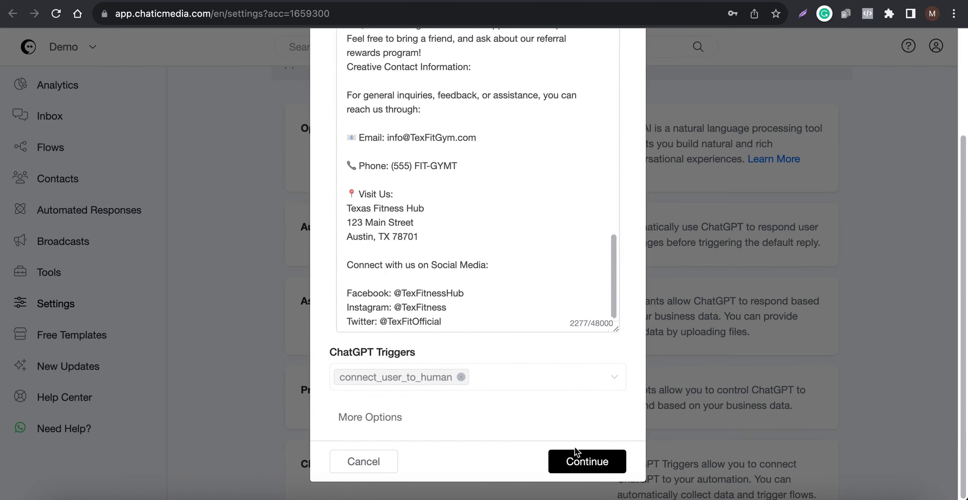
click(582, 464)
Add a new prompt template named new12 in the ChatGPT integration's prompt templates
scroll(474, 345, down, 3)
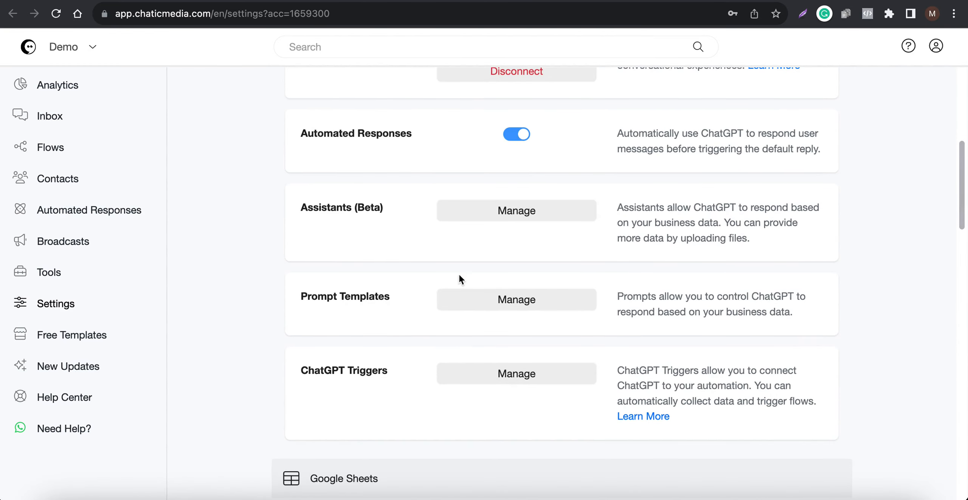
scroll(478, 264, up, 1)
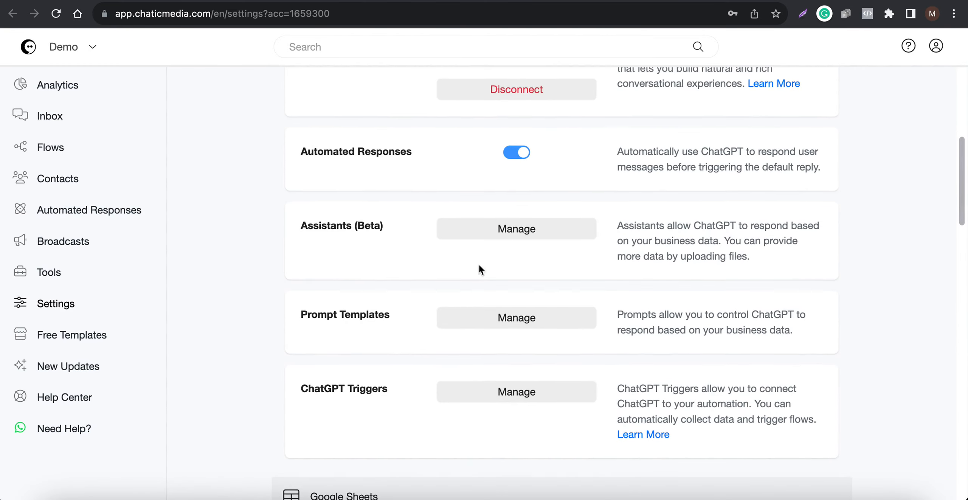
click(495, 322)
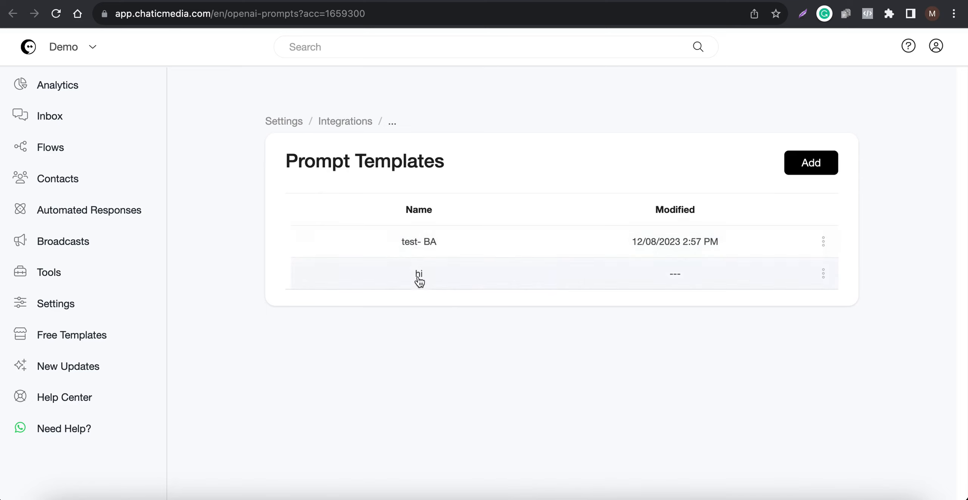
click(820, 166)
click(370, 123)
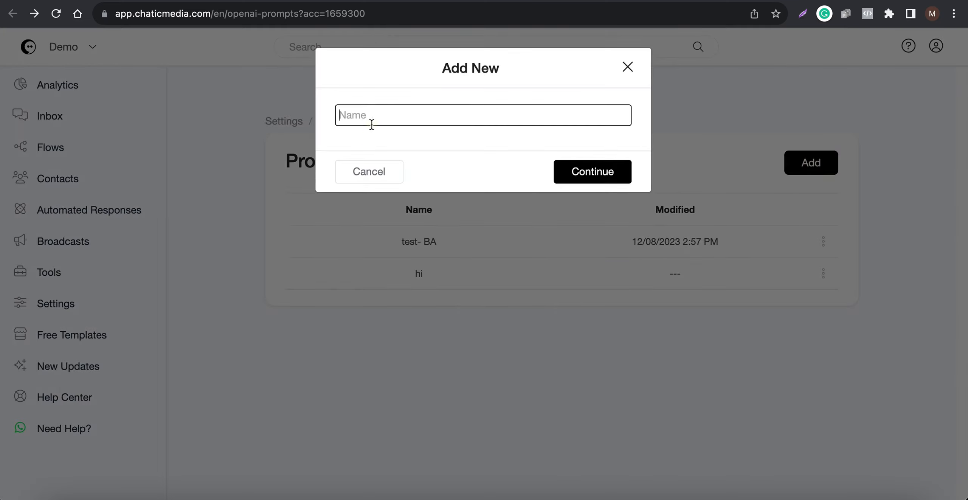
text(new12)
click(593, 172)
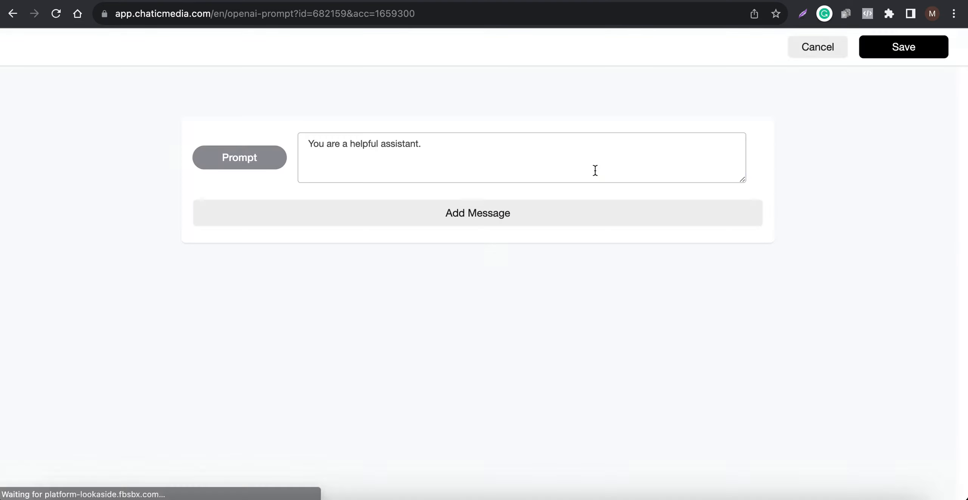
Append "fd" to the template's default prompt text "You are a helpful assistant."
drag(466, 151, 244, 133)
click(516, 156)
text(fd)
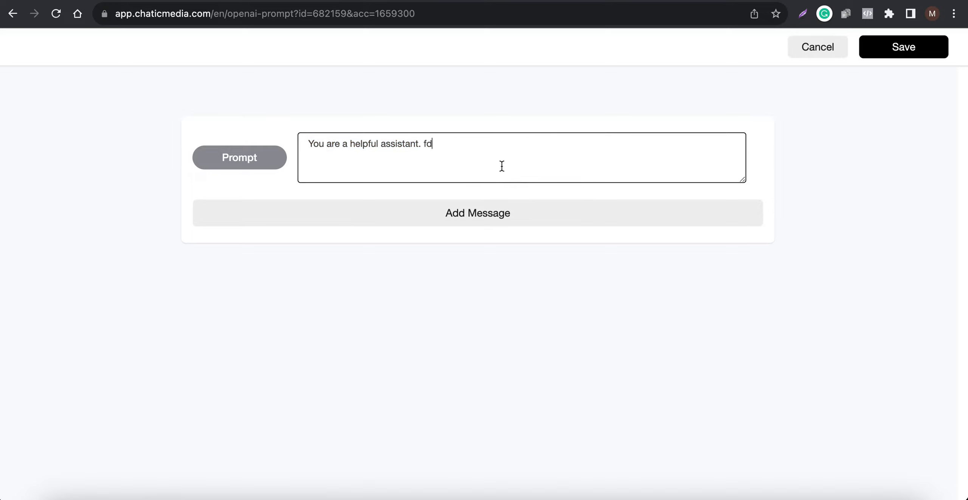
Try adding an empty user message and bot message to the template, remove both, and save the template
click(503, 223)
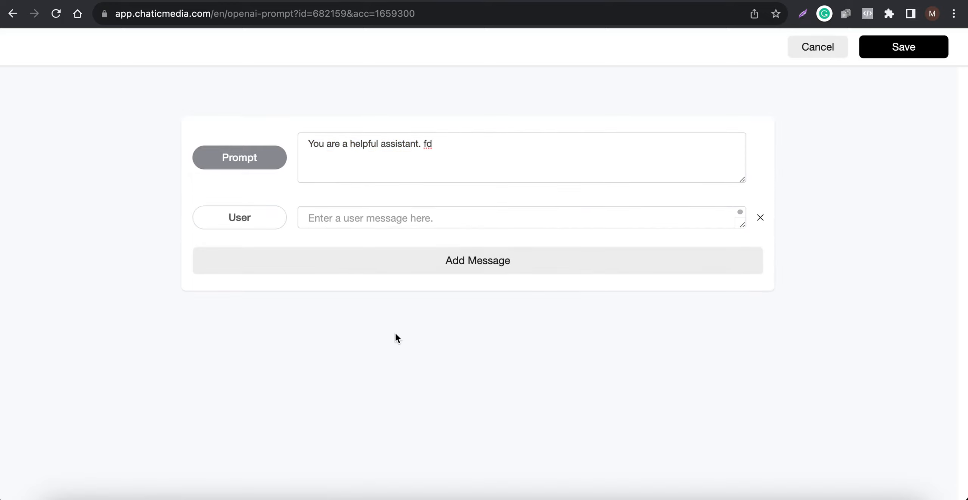
click(388, 261)
click(340, 263)
click(361, 212)
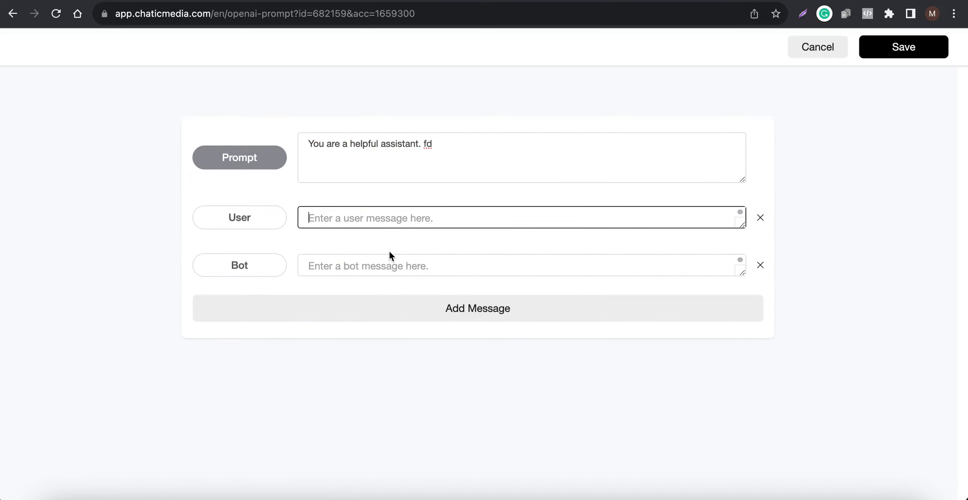
click(385, 273)
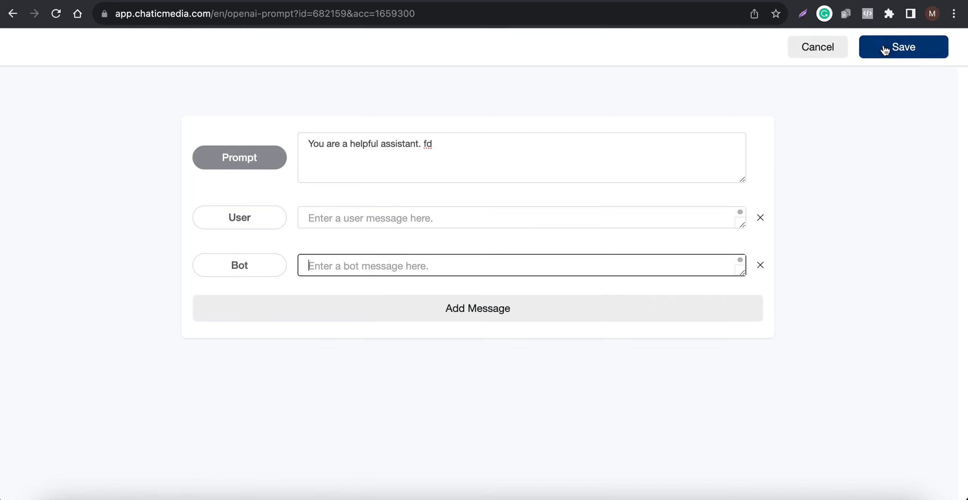
click(760, 265)
click(760, 218)
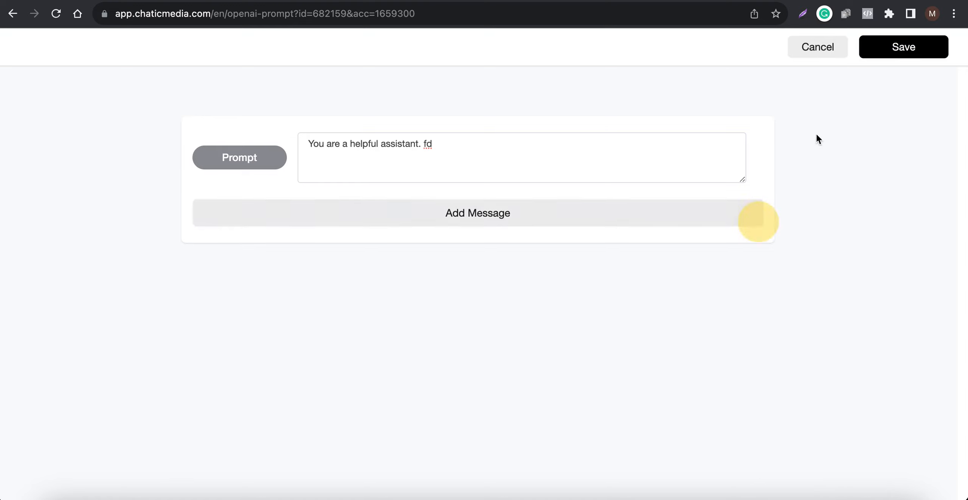
click(890, 47)
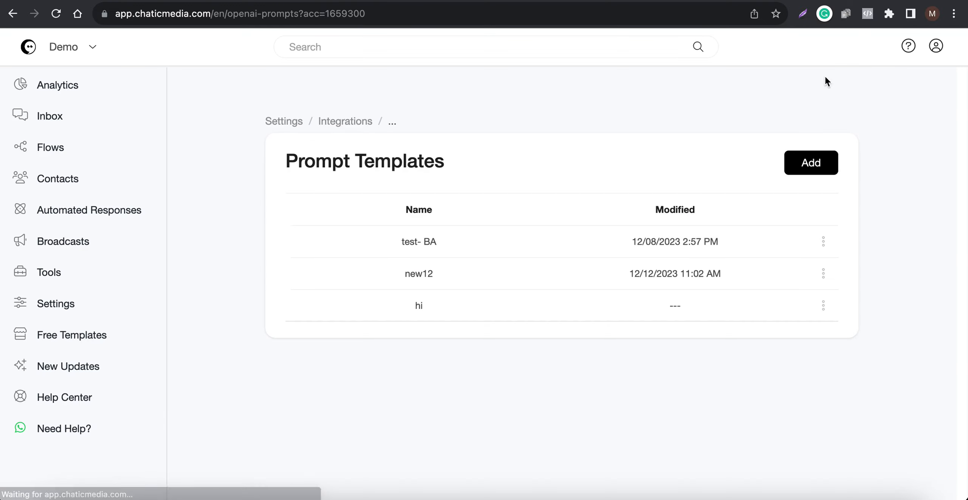
Return to the integrations settings, select the new12 prompt for the OpenAI ChatGPT integration, and save it
drag(283, 171, 423, 164)
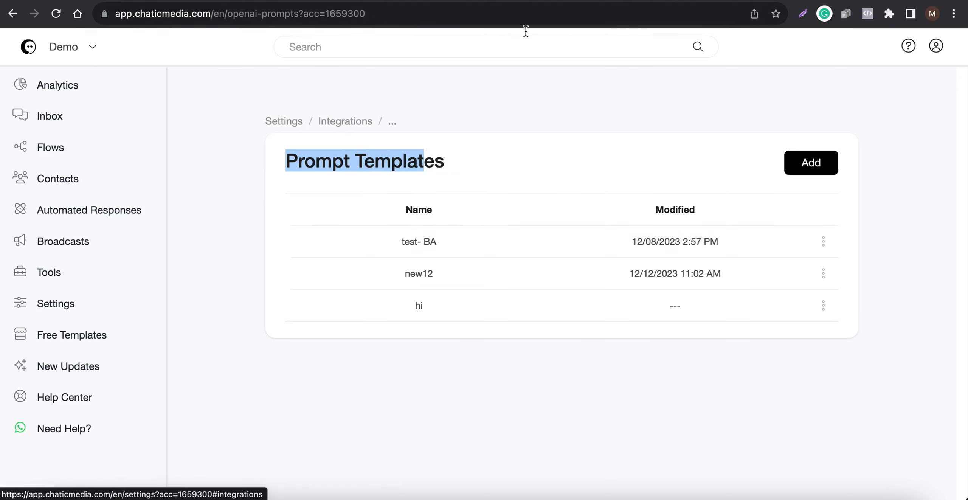
click(563, 1)
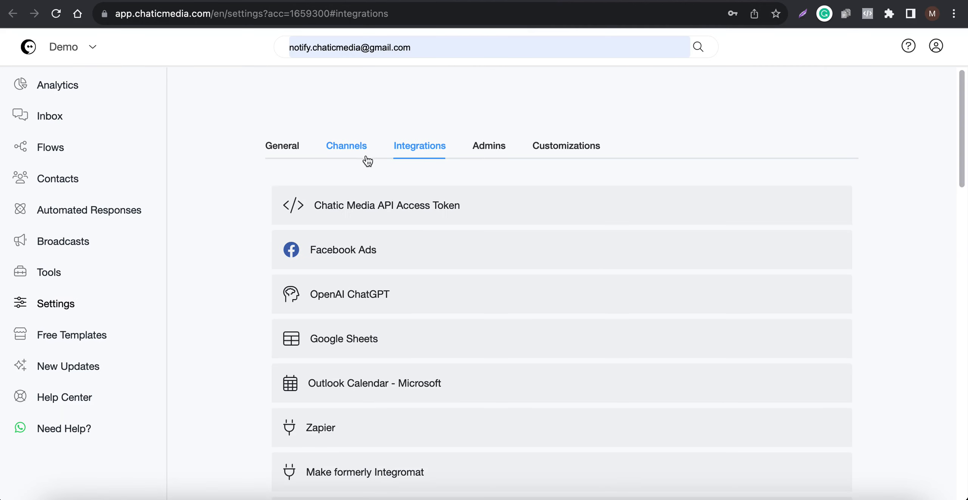
click(372, 298)
scroll(454, 273, down, 3)
click(513, 234)
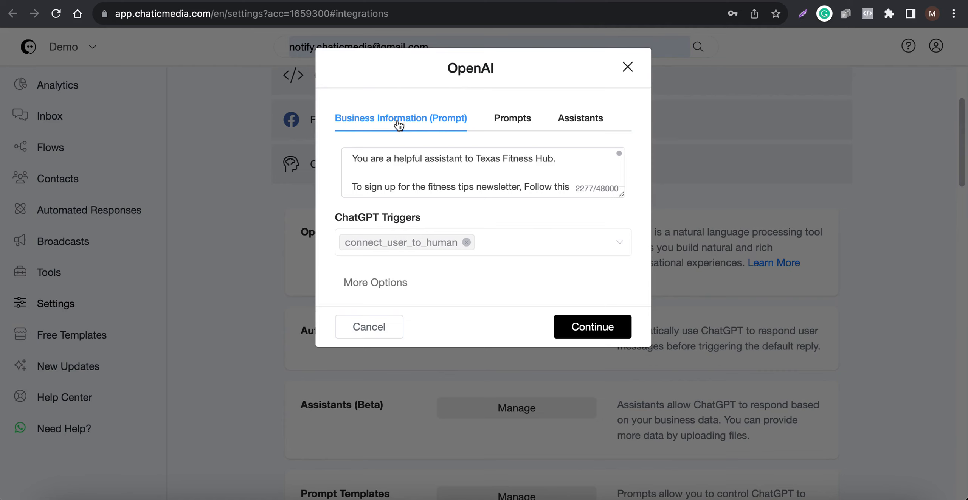
click(492, 123)
click(424, 162)
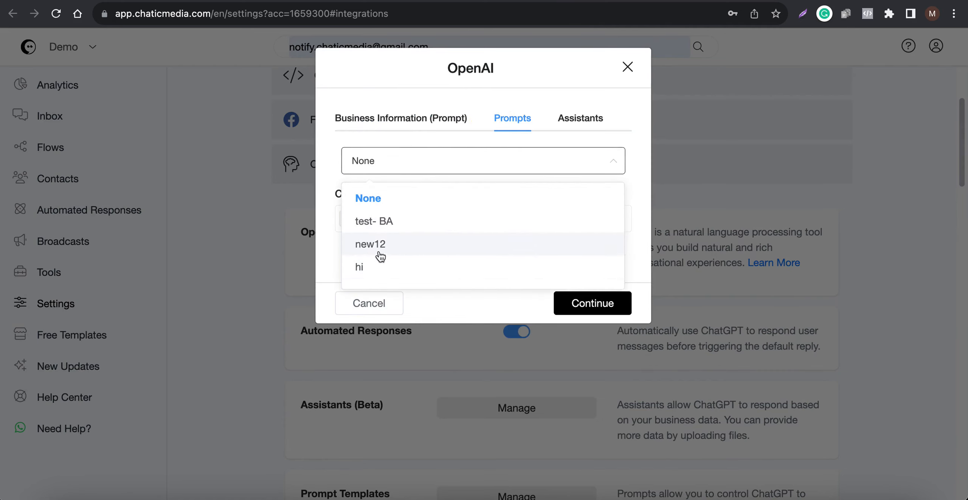
click(411, 247)
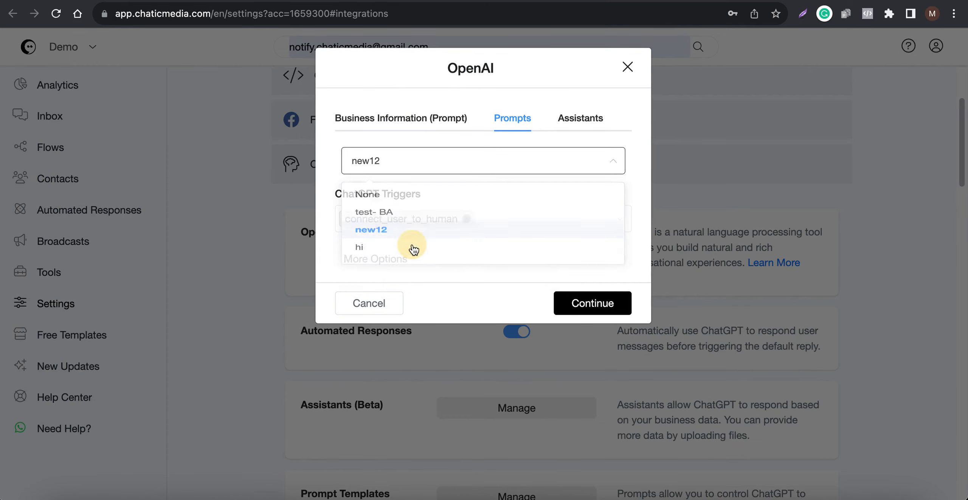
click(584, 303)
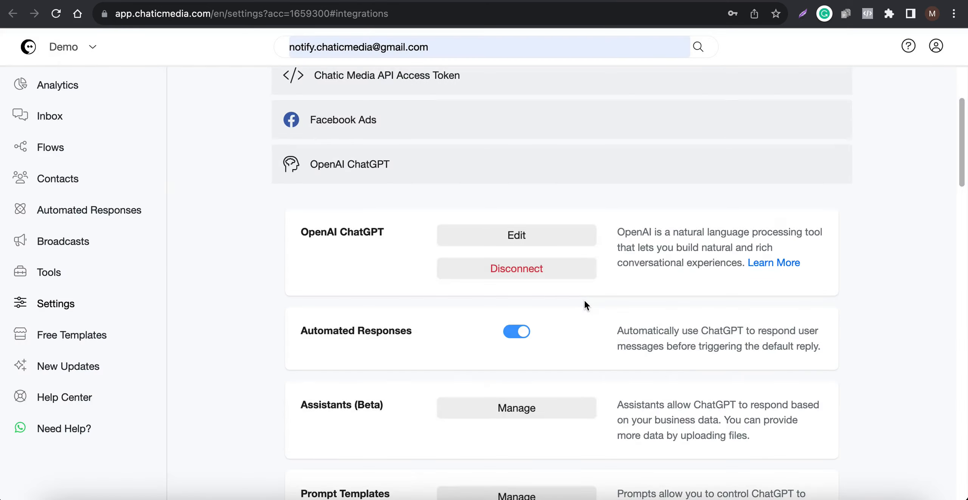
Switch the OpenAI ChatGPT integration from the new12 prompt to the Business Information prompt and save
click(528, 236)
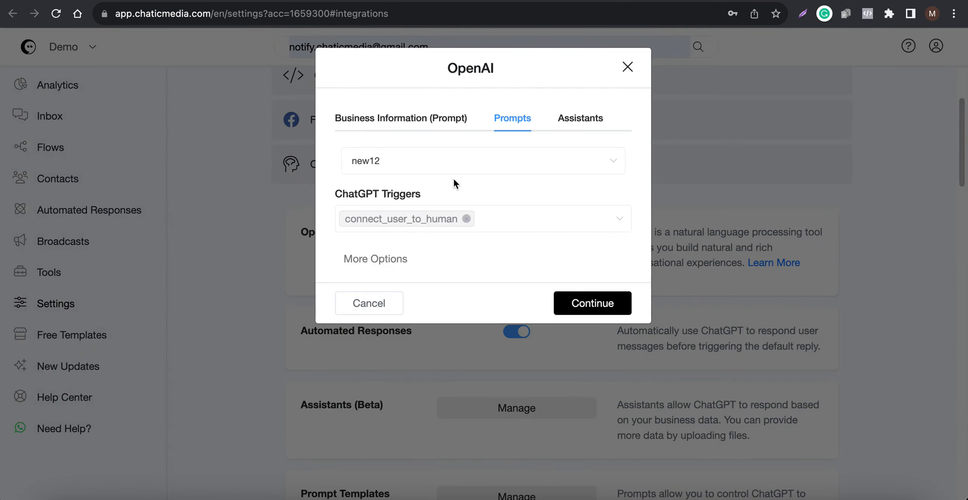
click(567, 118)
click(438, 121)
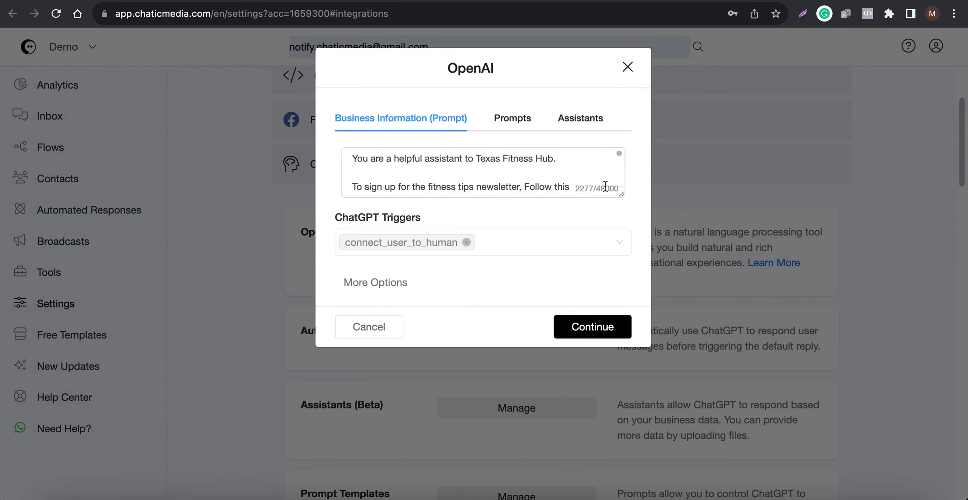
drag(619, 194, 618, 360)
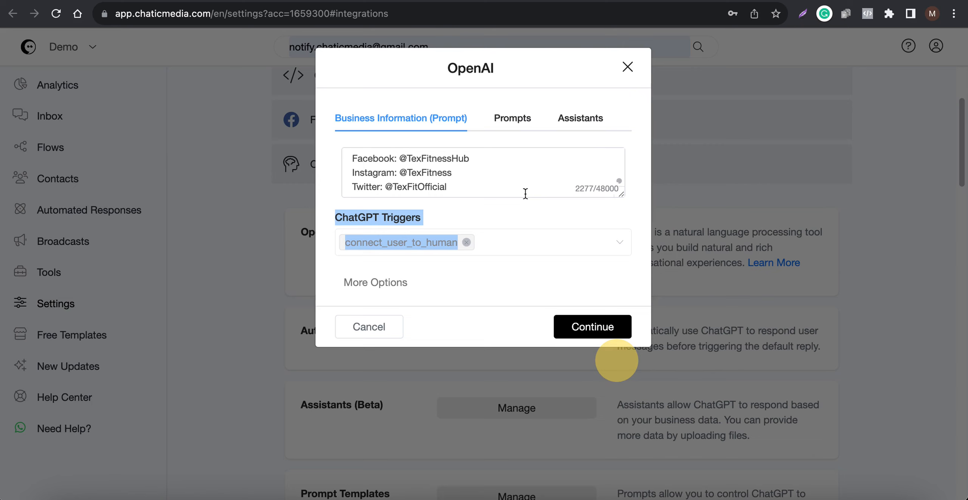
click(541, 222)
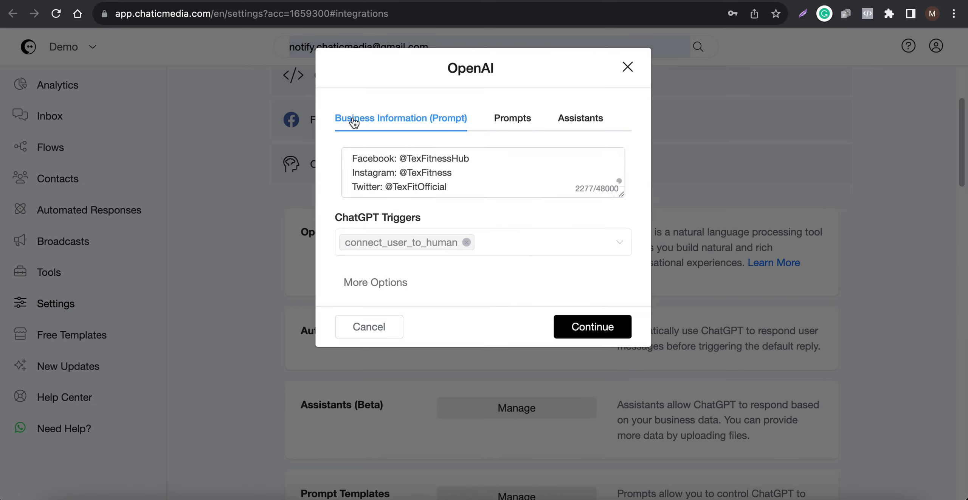
click(572, 327)
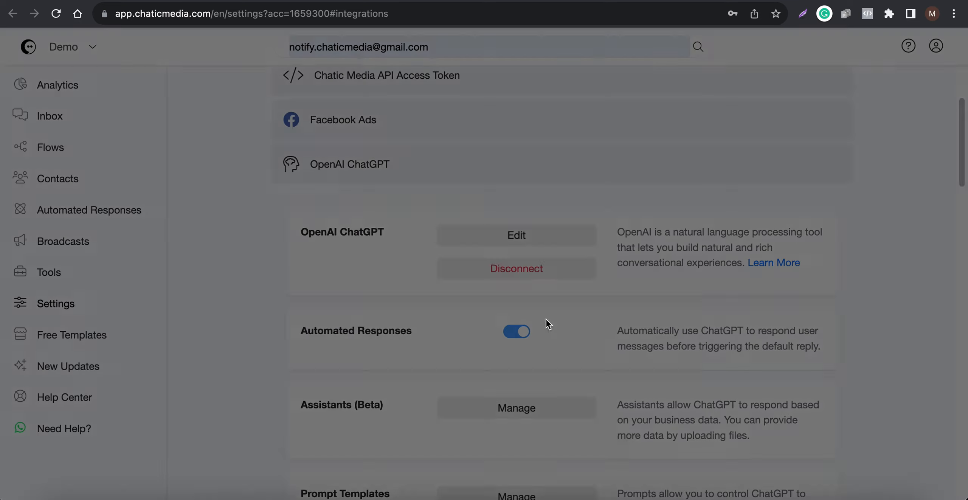
Go to the ChatGPT Triggers list and open the sign_up_for_fitness_tips trigger for editing
scroll(431, 364, down, 3)
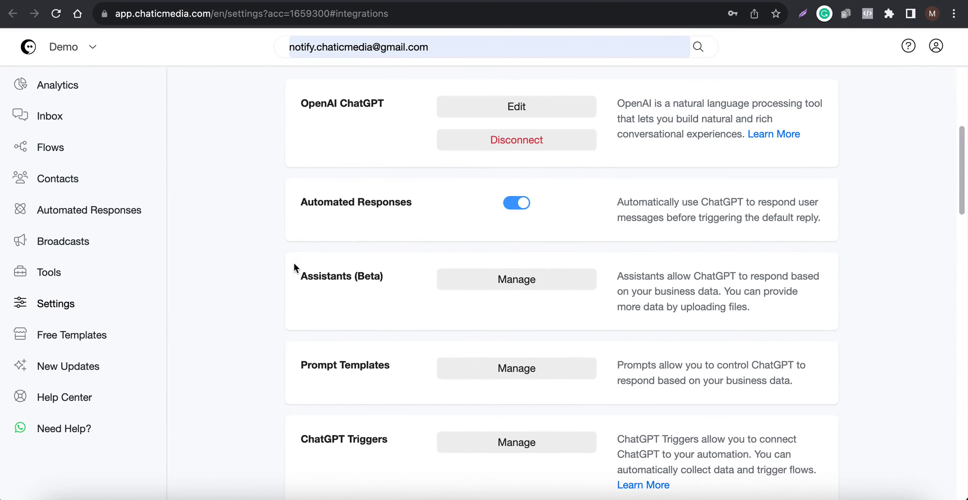
scroll(423, 283, down, 4)
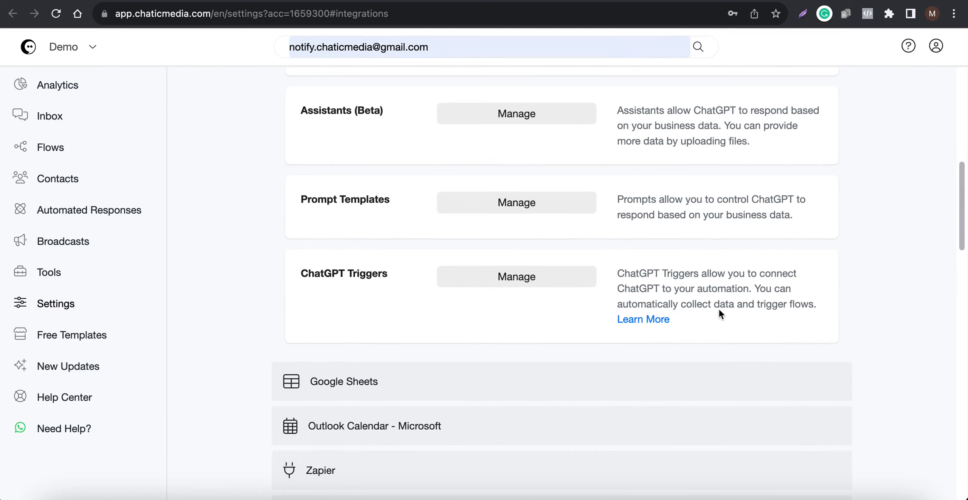
click(500, 281)
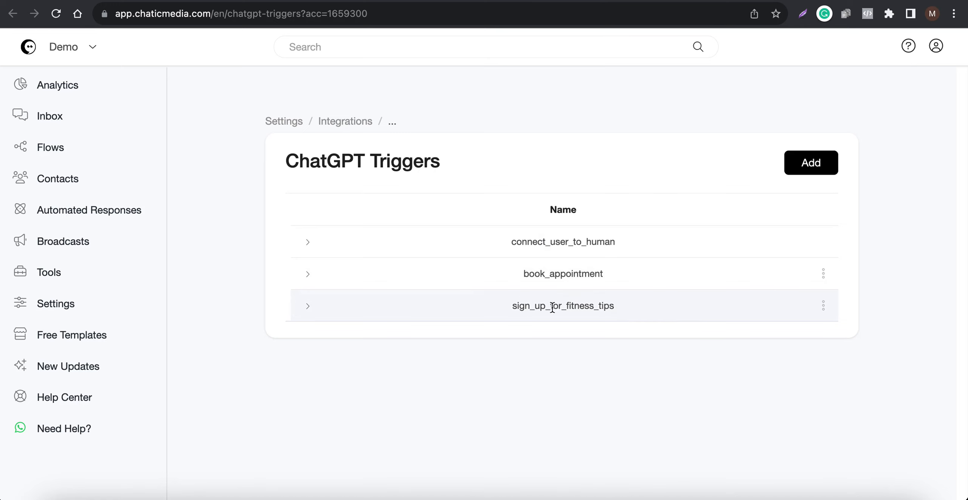
mouse_move(824, 306)
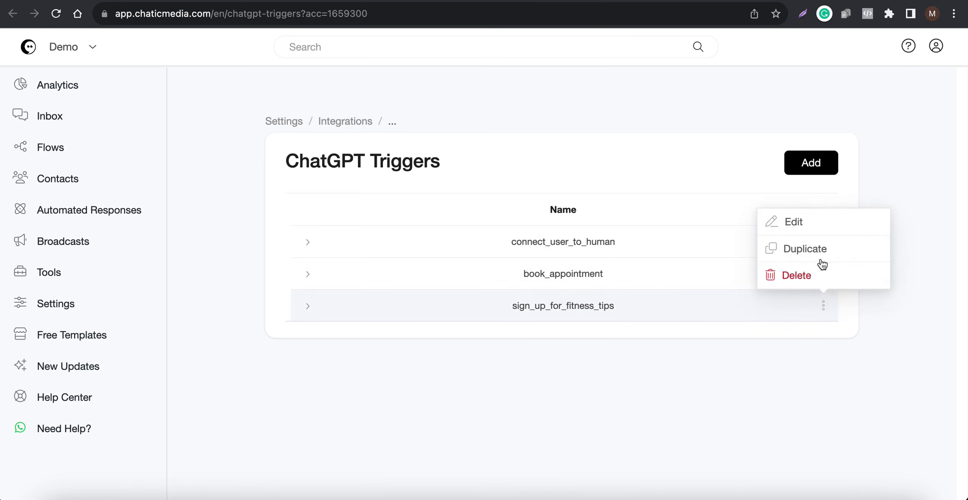
click(820, 227)
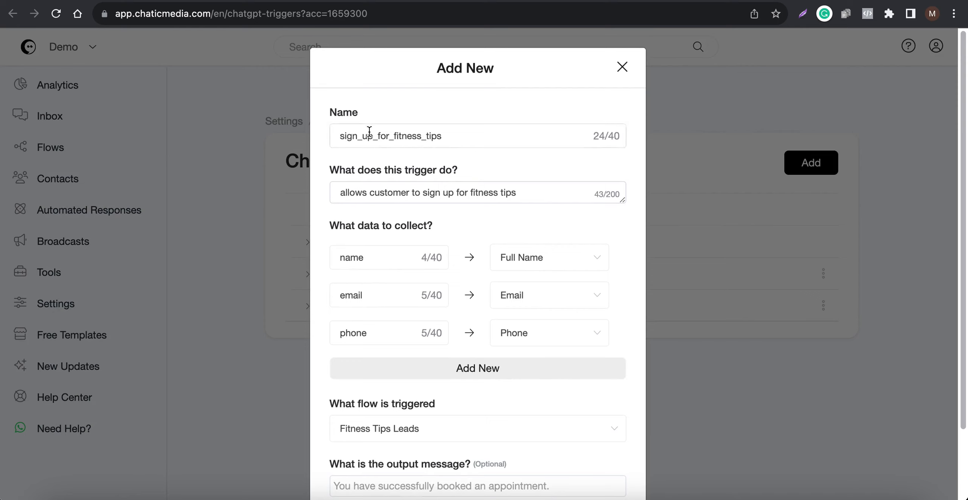
Review the trigger's name, description, collected data and triggered flow, and leave it without saving
drag(513, 138, 316, 138)
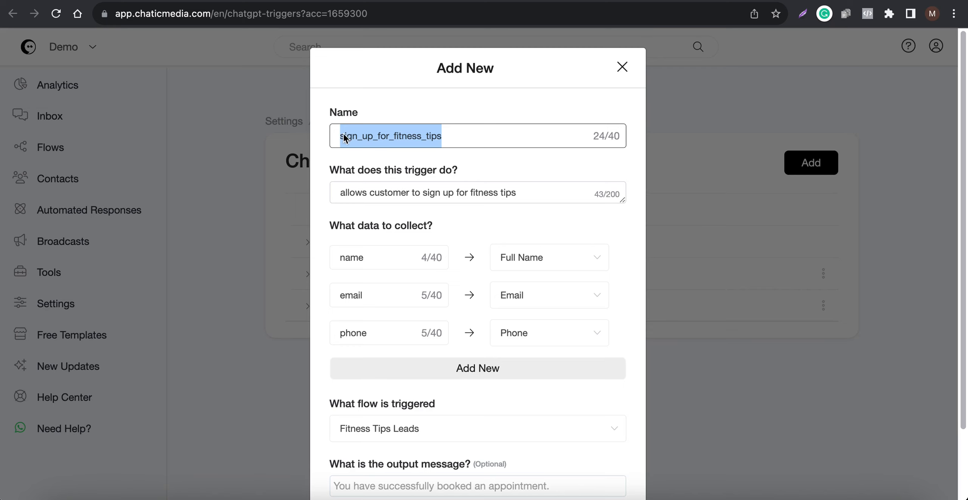
scroll(465, 279, down, 1)
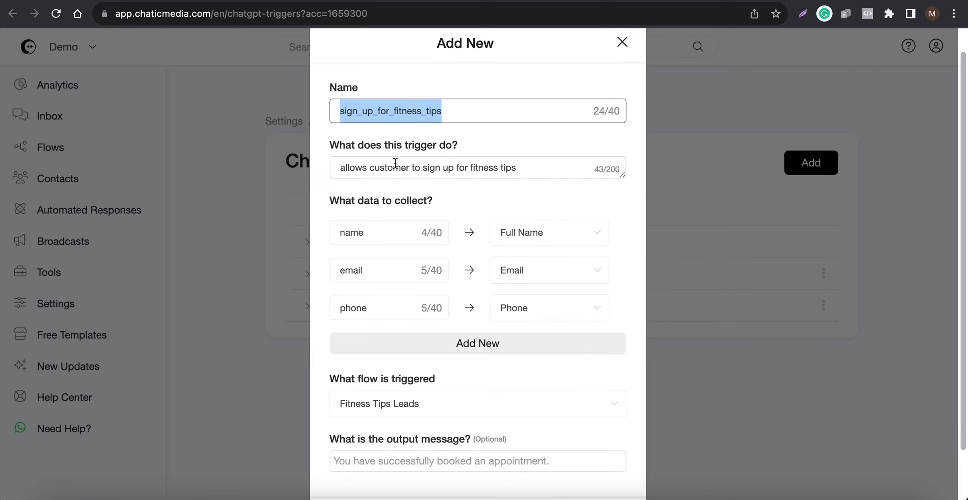
drag(562, 167, 262, 147)
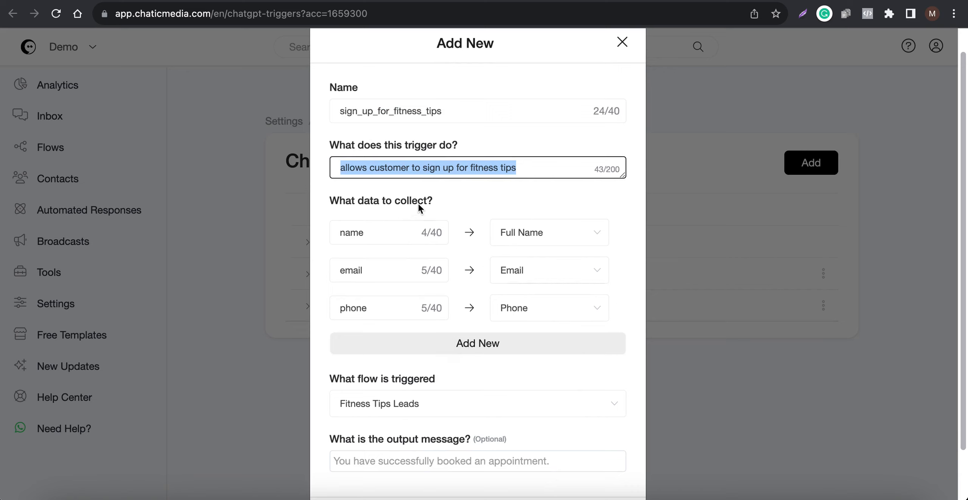
scroll(414, 261, down, 2)
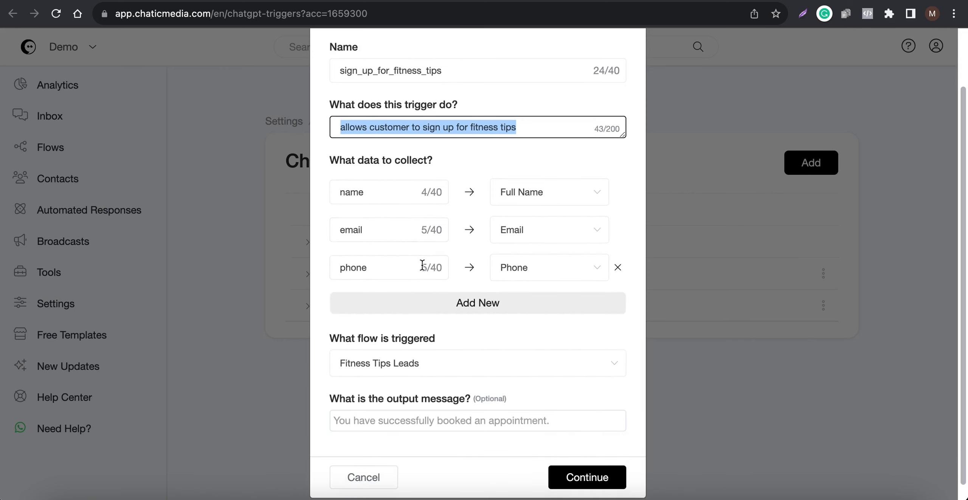
scroll(423, 264, down, 1)
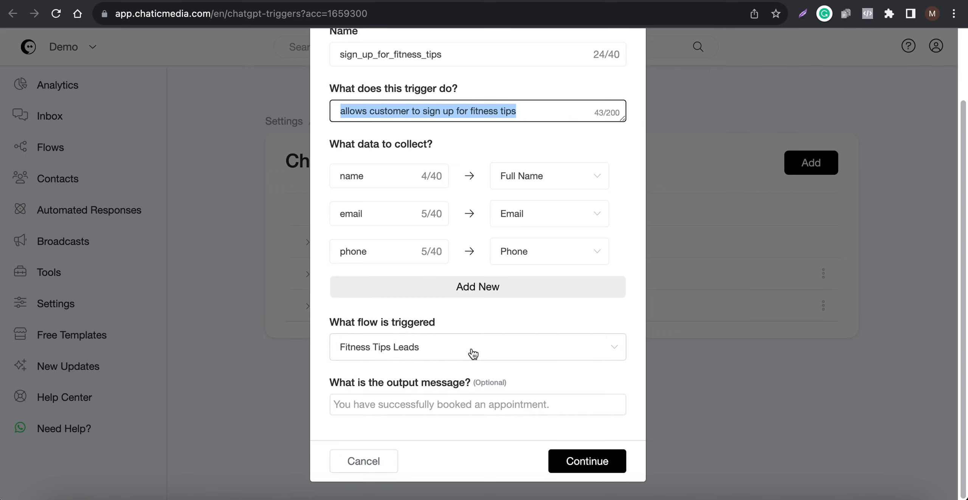
click(352, 462)
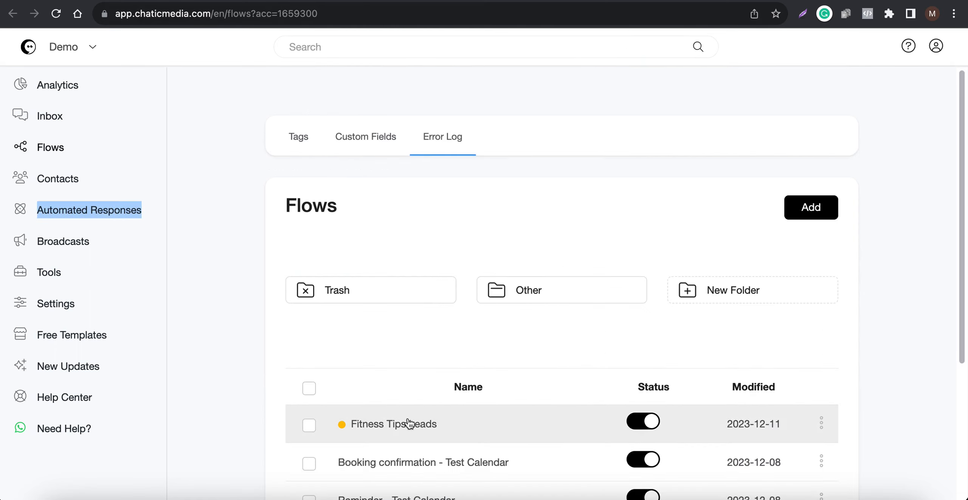
Publish the Fitness Tips Leads flow and open its Send Message block
click(393, 423)
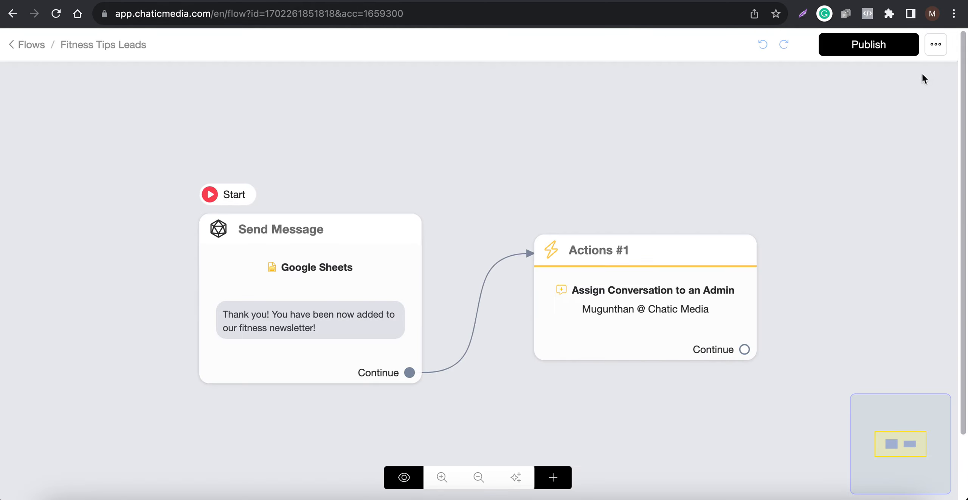
click(882, 52)
click(320, 261)
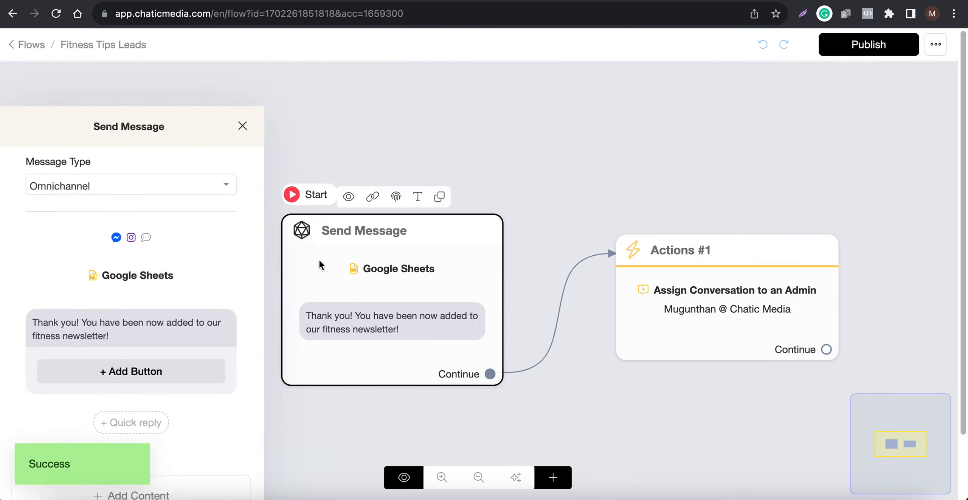
Examine the Google Sheets action's spreadsheet, worksheet and field mapping, reopen the fitness tips trigger for reference, and cancel the action's dialog
click(111, 222)
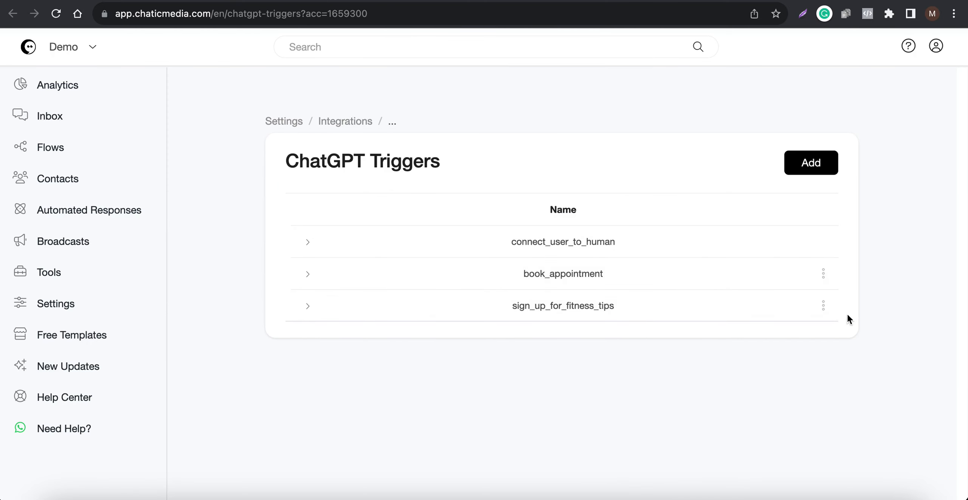
click(825, 307)
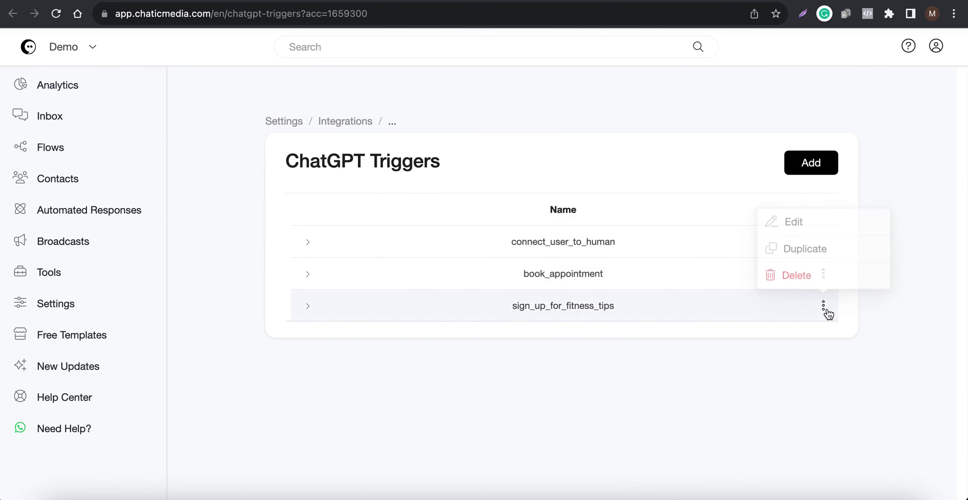
click(800, 231)
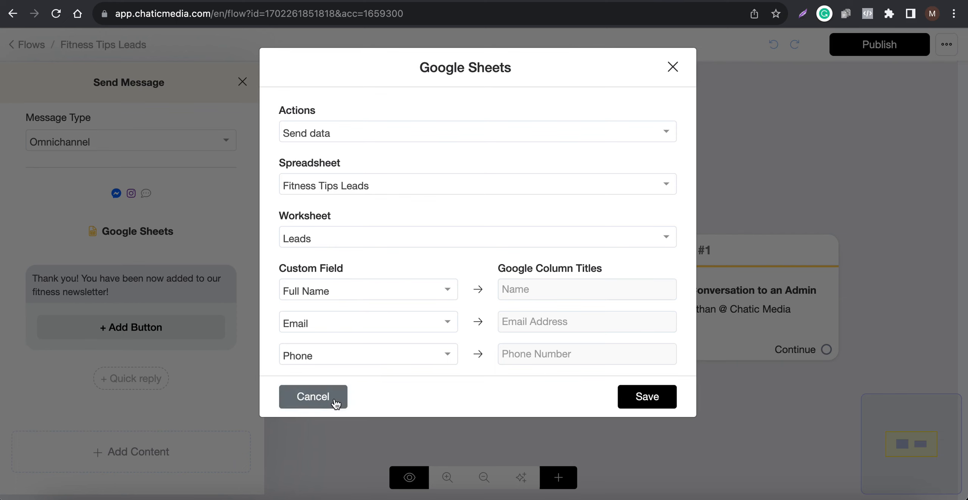
click(314, 397)
click(686, 403)
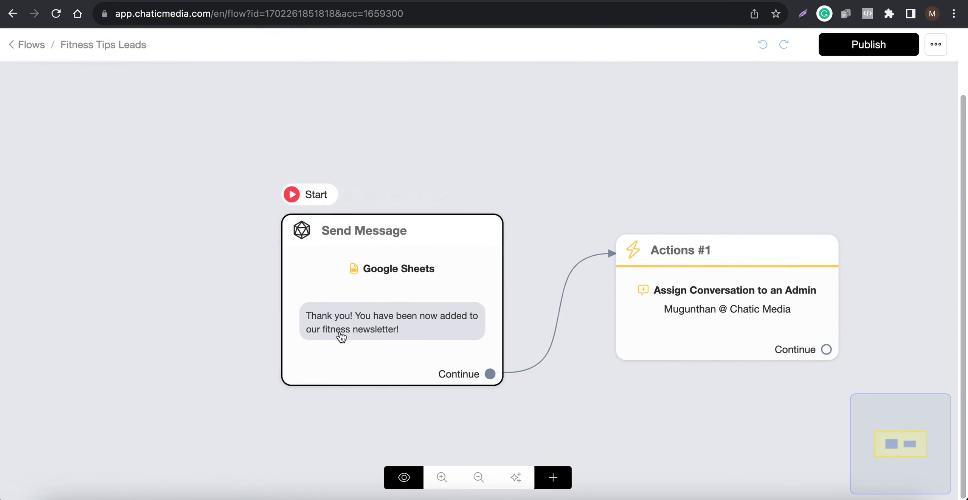
Reopen the Send Message block, review its thank-you newsletter message, and close the block
click(407, 308)
click(397, 267)
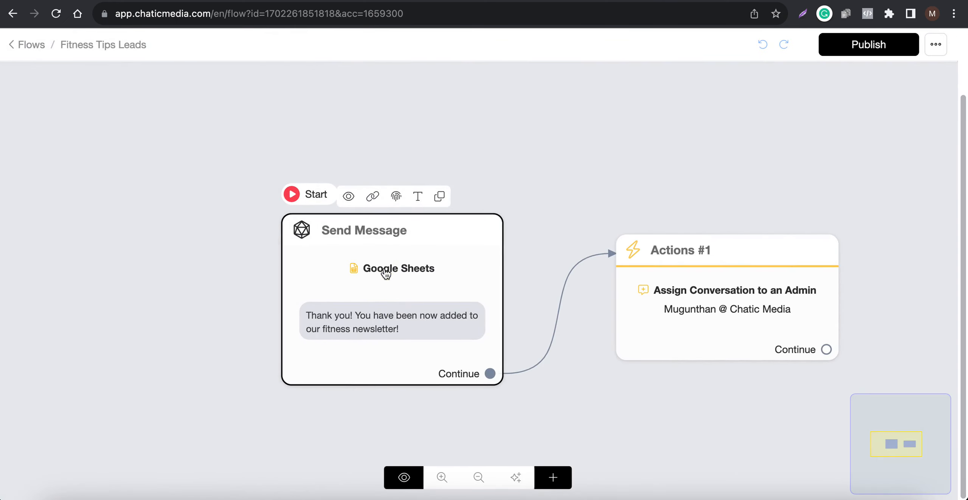
click(384, 269)
click(145, 284)
drag(145, 283, 8, 271)
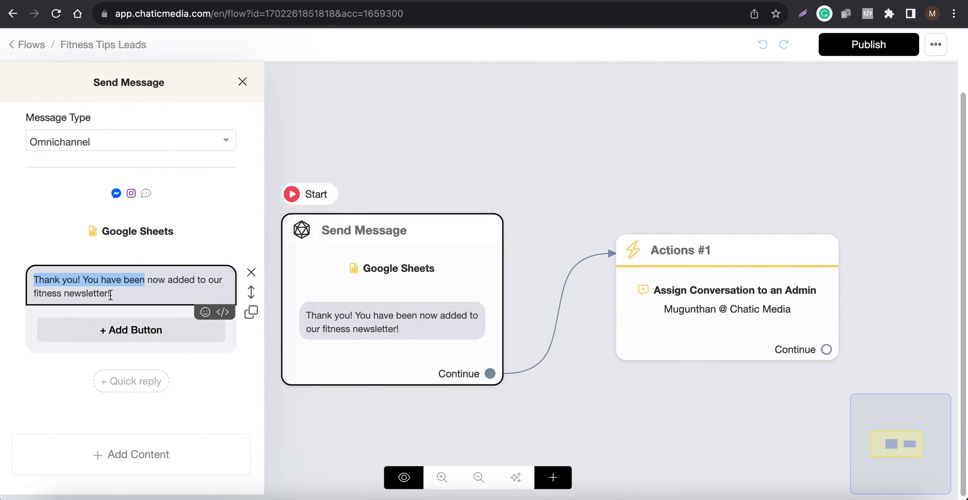
click(632, 193)
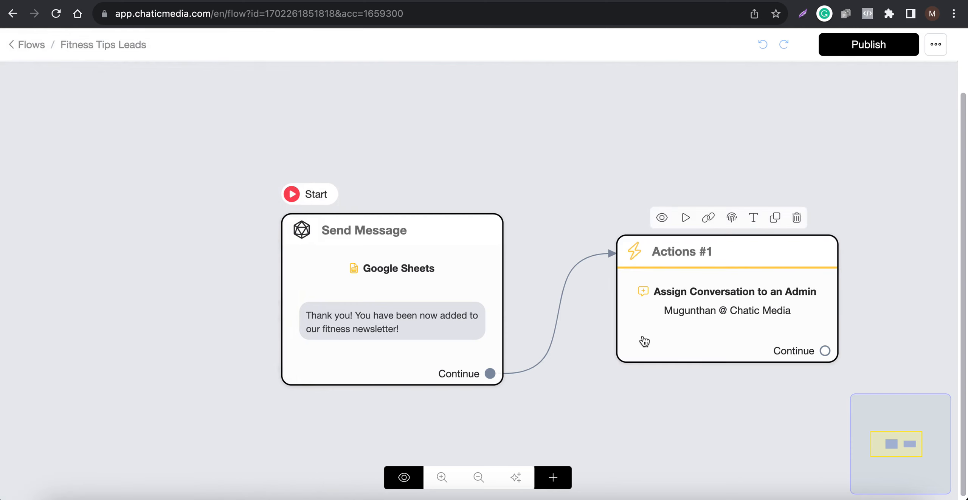
Examine the Assign Conversation to an Admin action and the inbox actions available to add, and close them without adding any
click(696, 309)
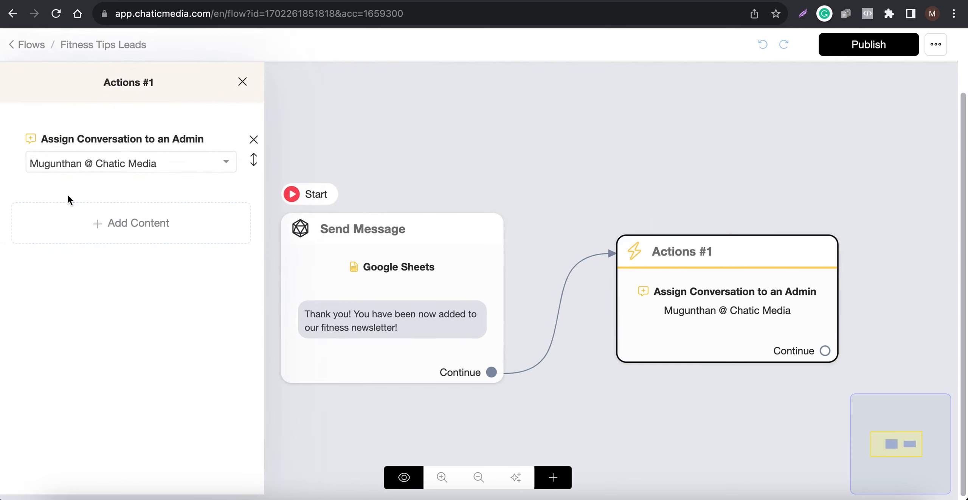
click(65, 218)
click(58, 264)
click(220, 91)
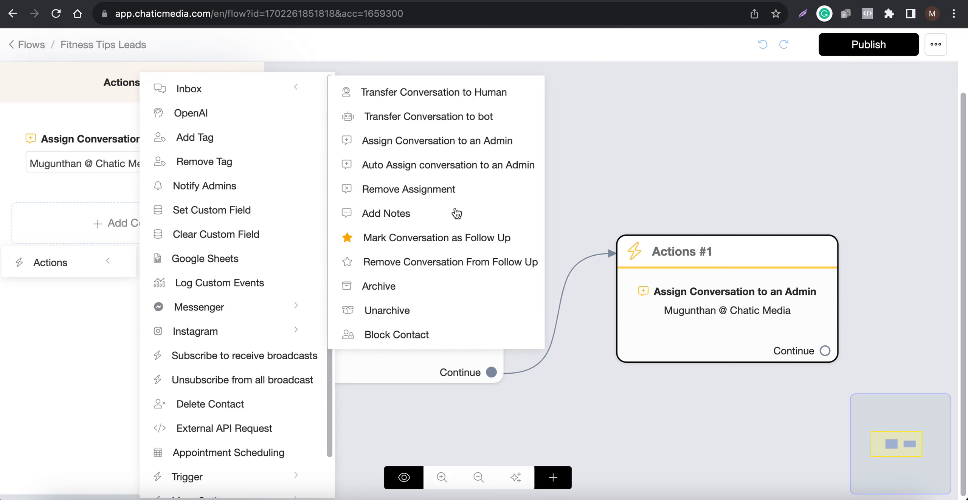
click(689, 153)
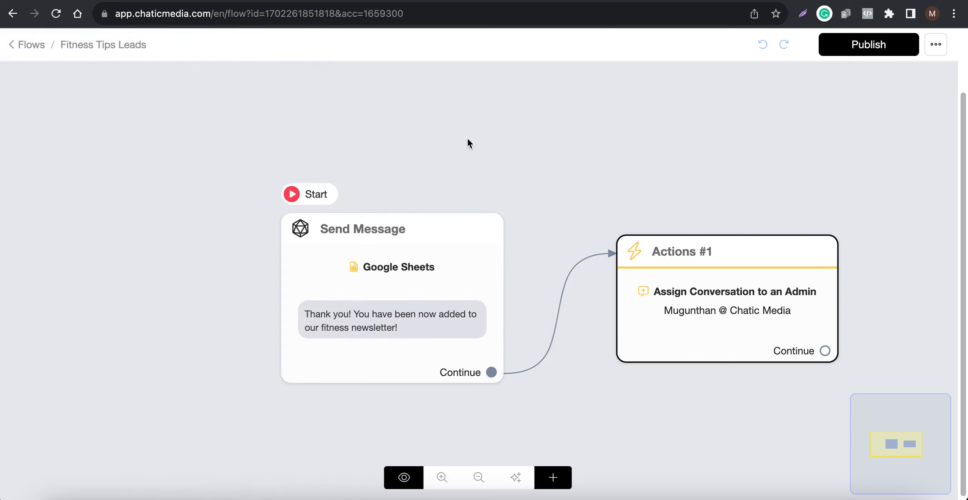
Publish the Fitness Tips Leads flow and save the sign_up_for_fitness_tips trigger with that flow selected
click(879, 44)
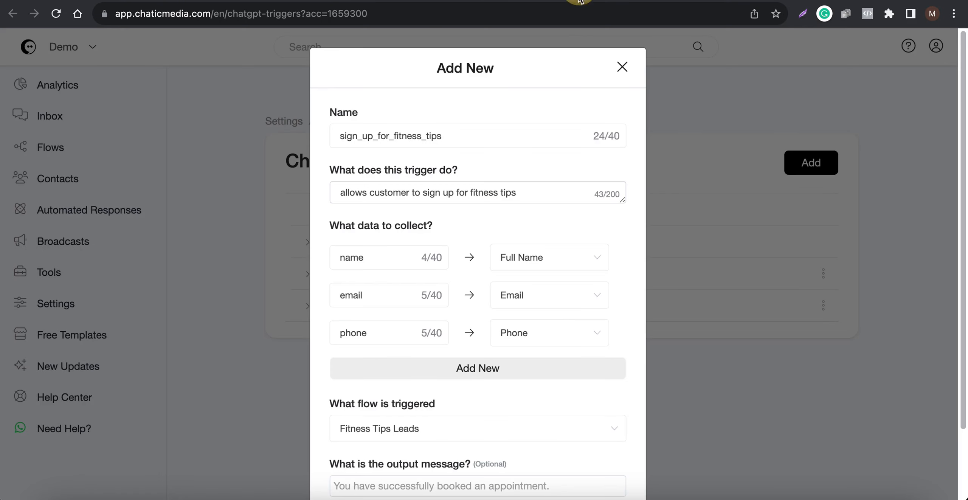
scroll(483, 357, down, 2)
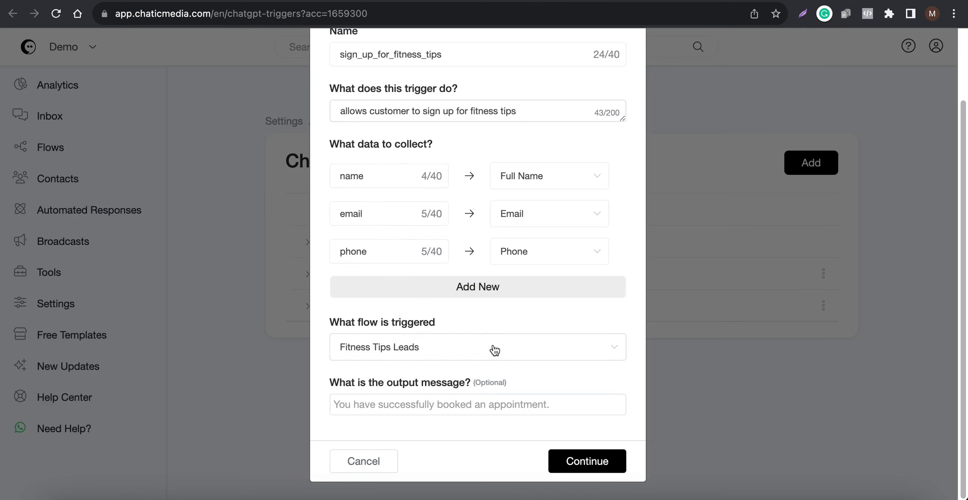
click(578, 468)
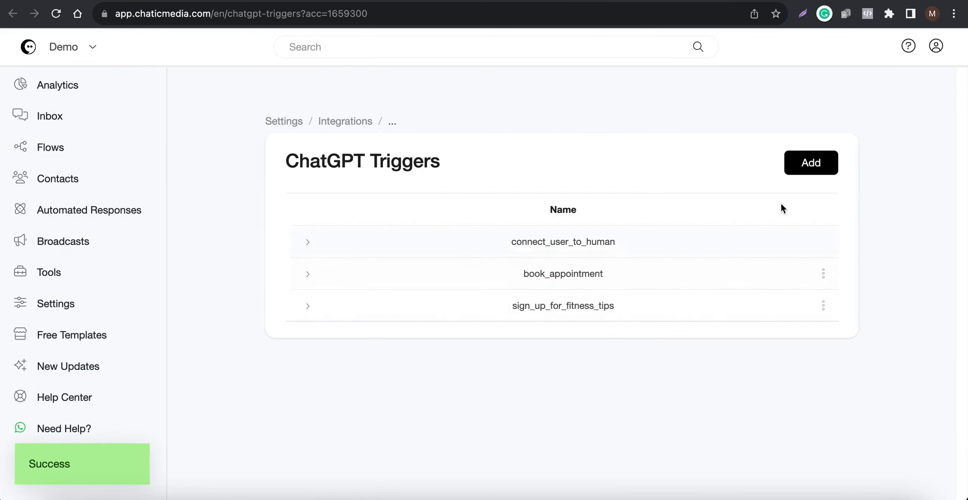
Try creating a ChatGPT trigger with two data rows, mapping "email" to the Email custom field, and discard it
click(819, 169)
click(391, 137)
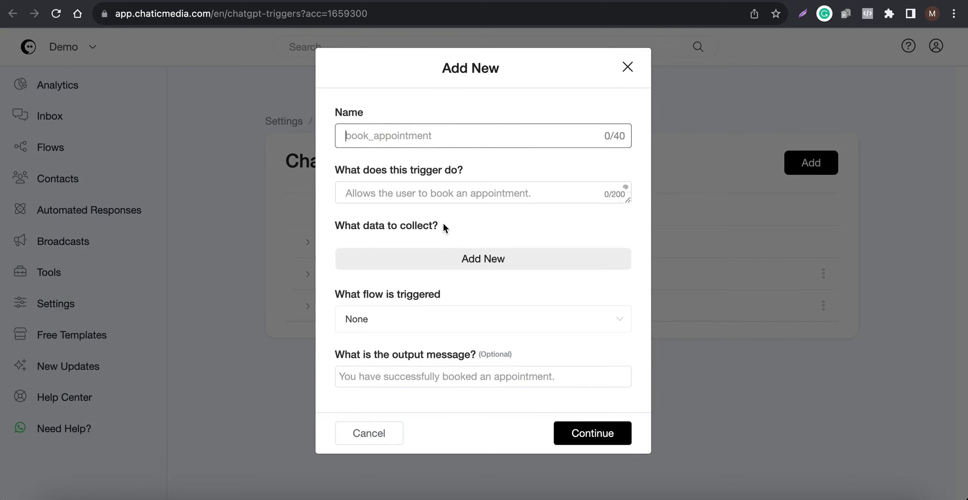
click(365, 191)
click(462, 258)
click(457, 298)
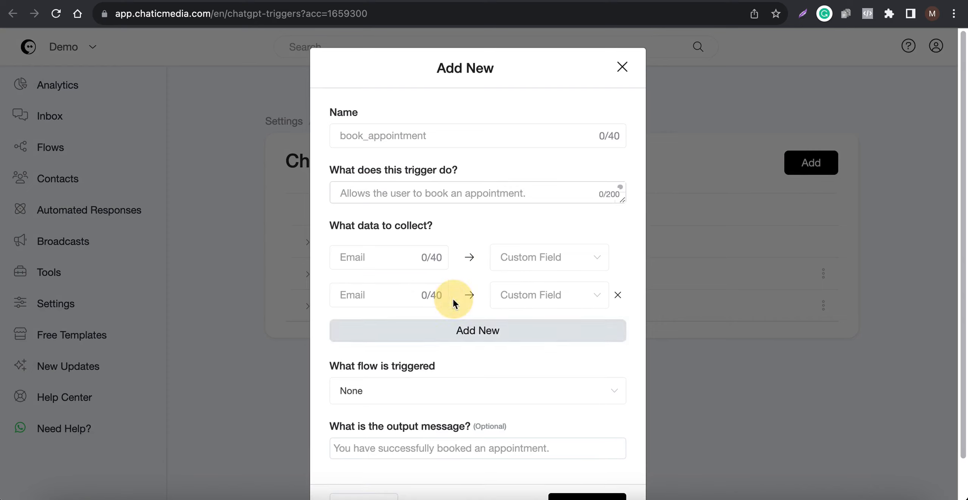
click(372, 256)
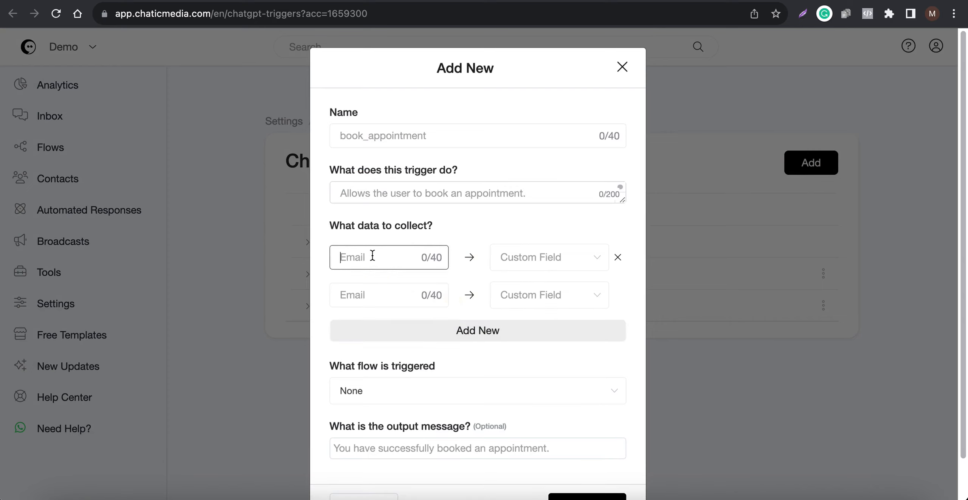
text(email)
click(570, 269)
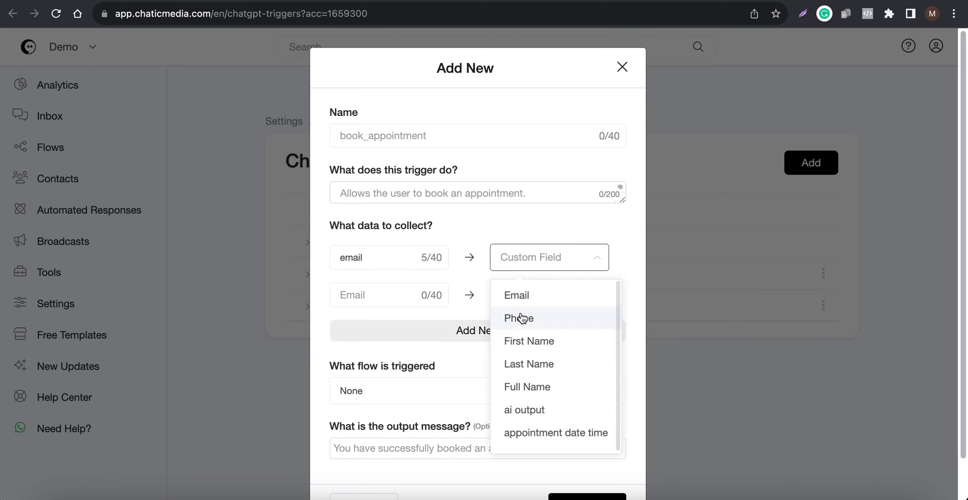
click(521, 294)
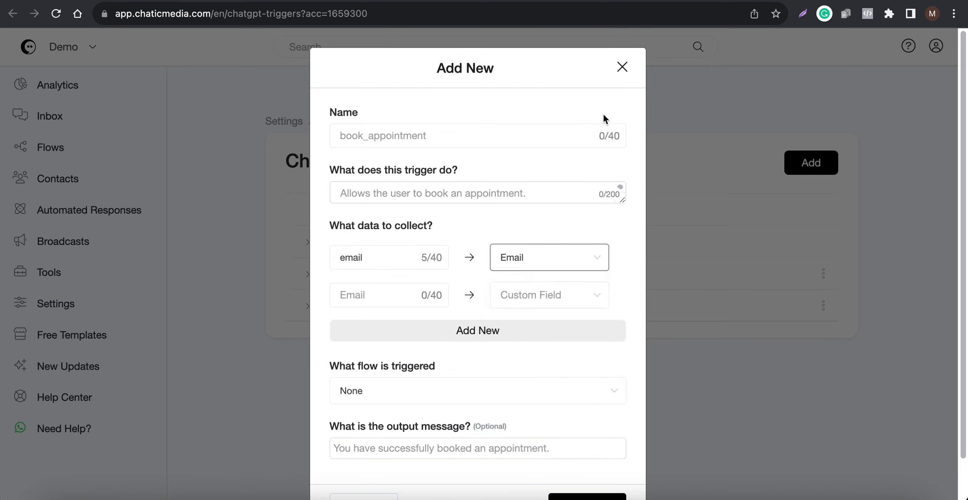
click(622, 68)
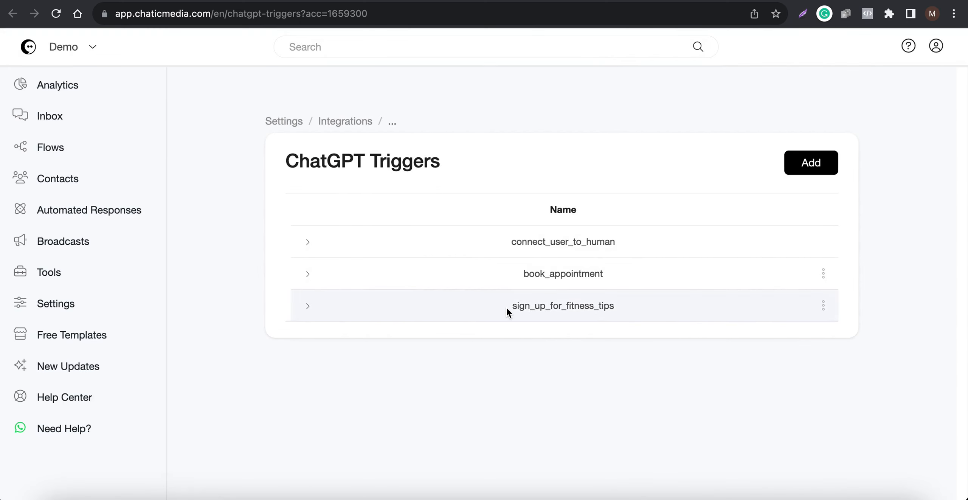
Reopen the OpenAI ChatGPT integration settings and add the sign_up_for_fitness_tips trigger alongside connect_user_to_human
drag(508, 306, 634, 307)
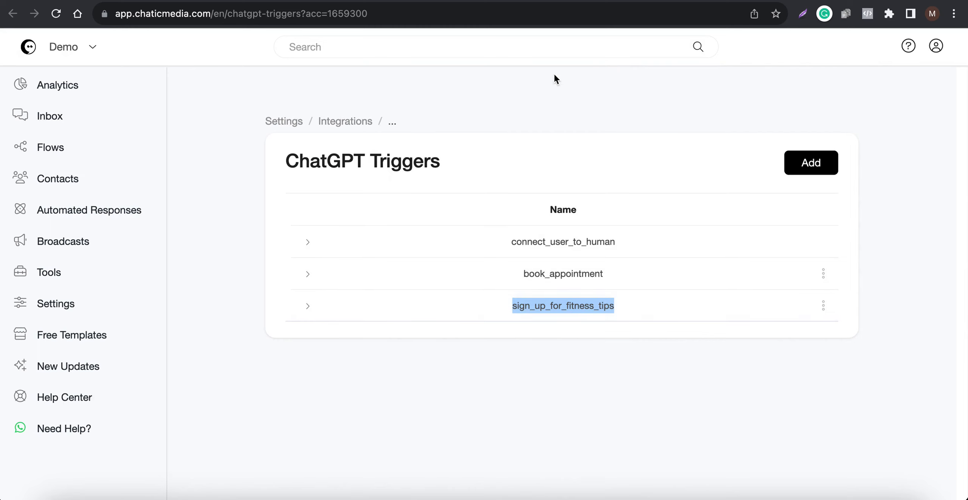
click(517, 1)
scroll(456, 168, up, 6)
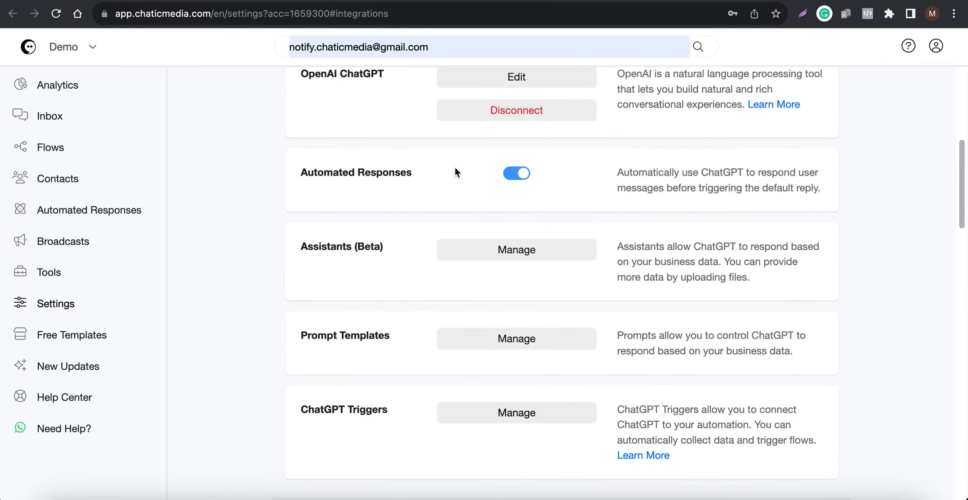
click(507, 206)
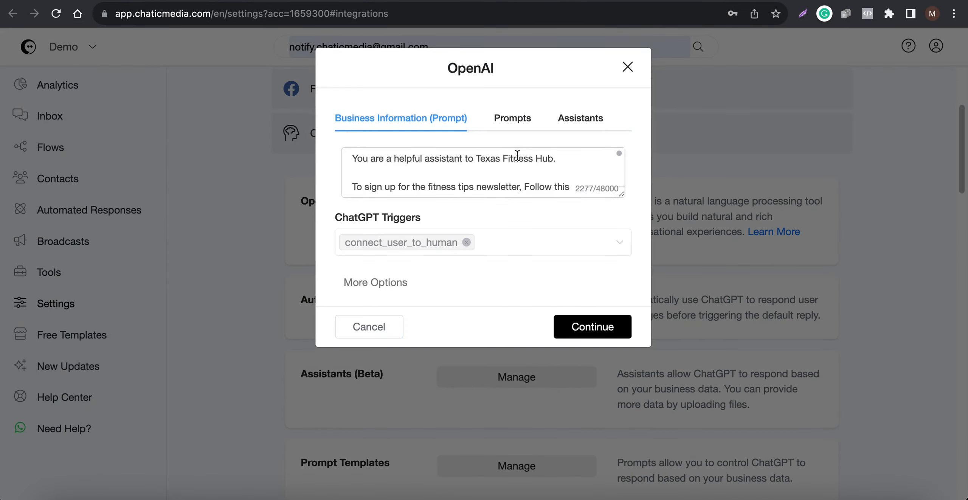
click(370, 328)
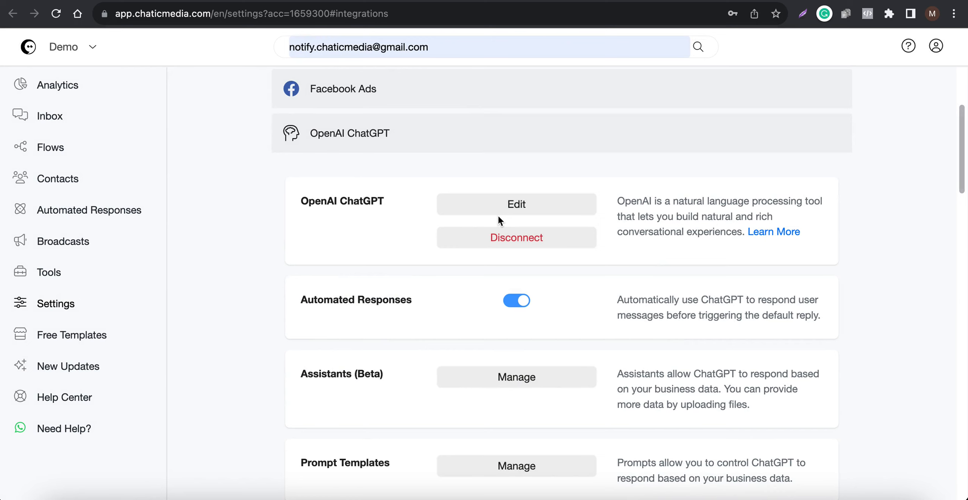
click(511, 206)
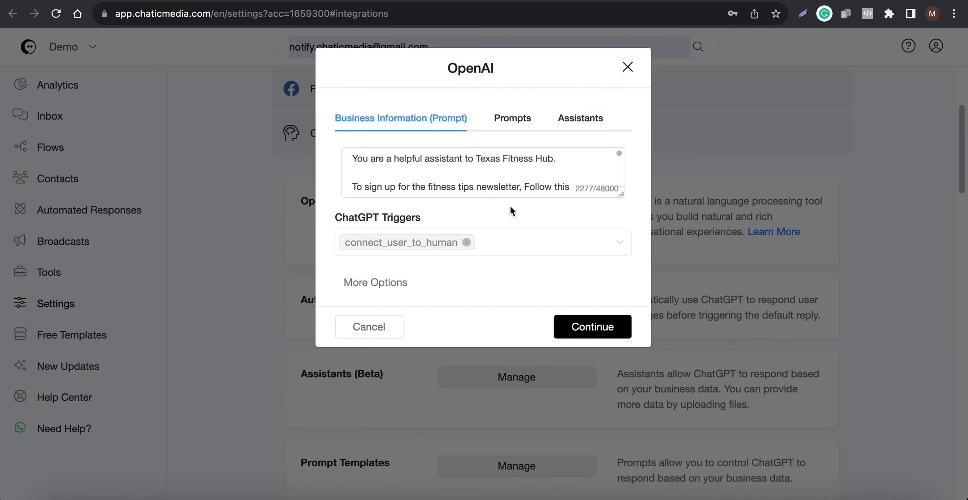
drag(330, 215, 440, 213)
click(576, 244)
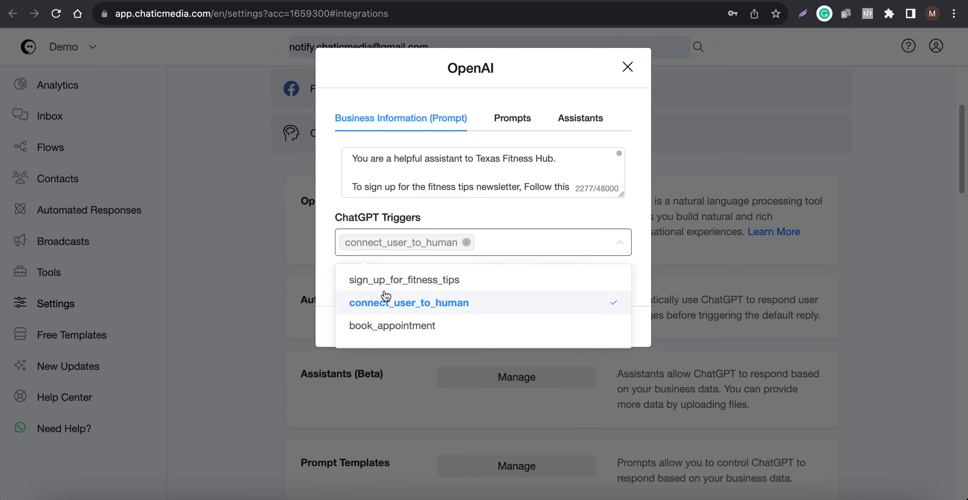
click(410, 282)
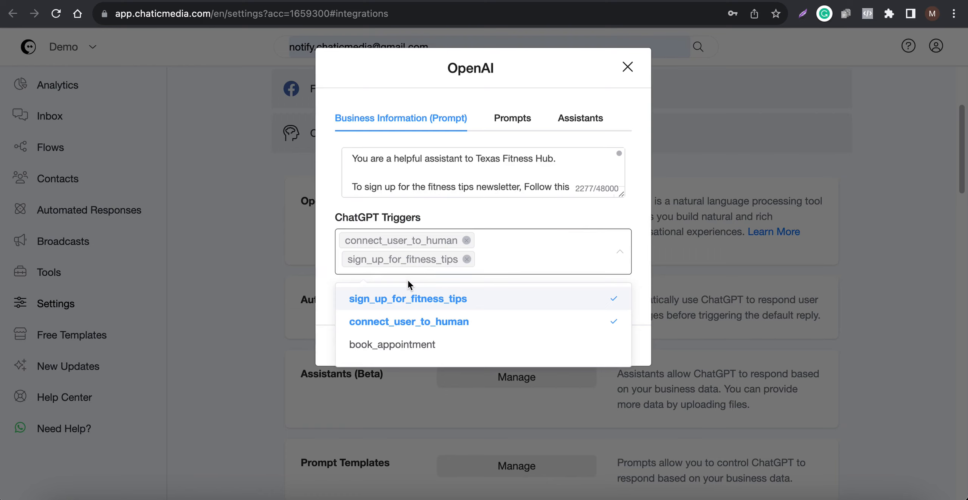
click(620, 193)
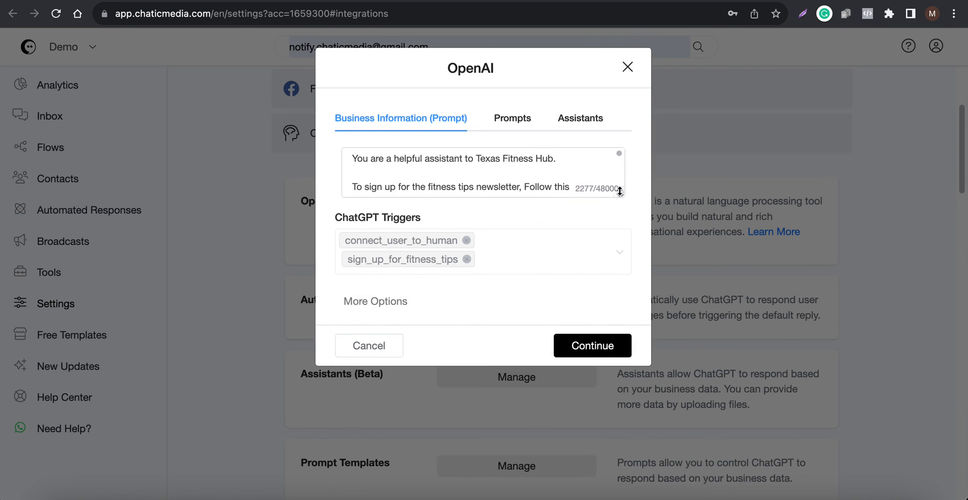
Enlarge the business information prompt and review its newsletter sign-up instructions, the details to collect, and the remaining business text
drag(622, 199, 620, 361)
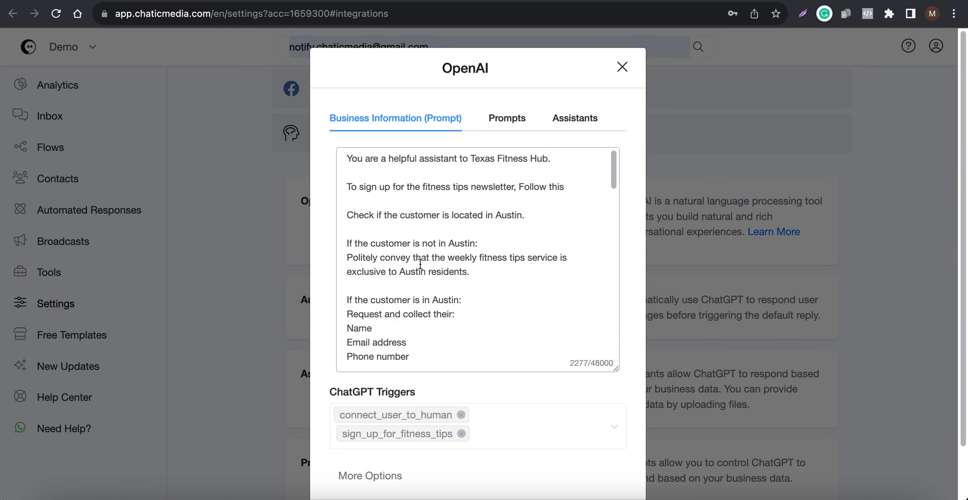
scroll(390, 263, down, 2)
drag(437, 304, 295, 279)
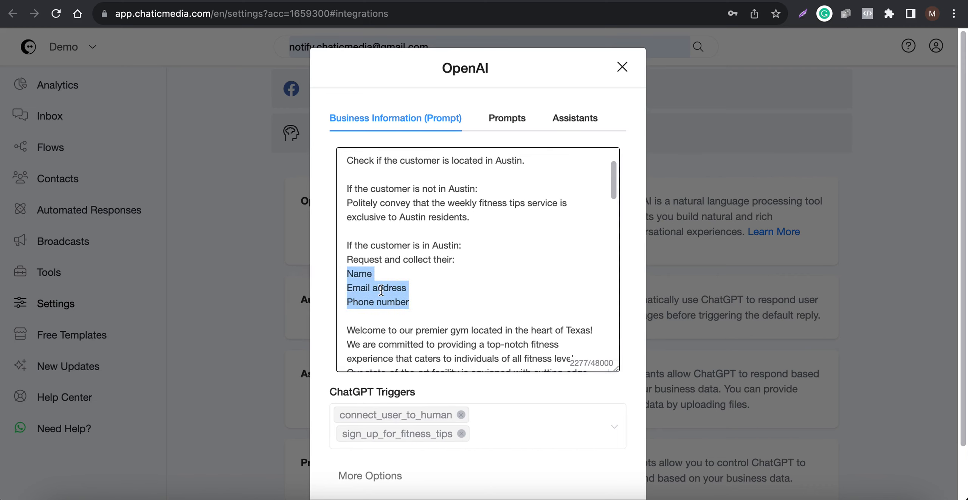
scroll(391, 299, down, 3)
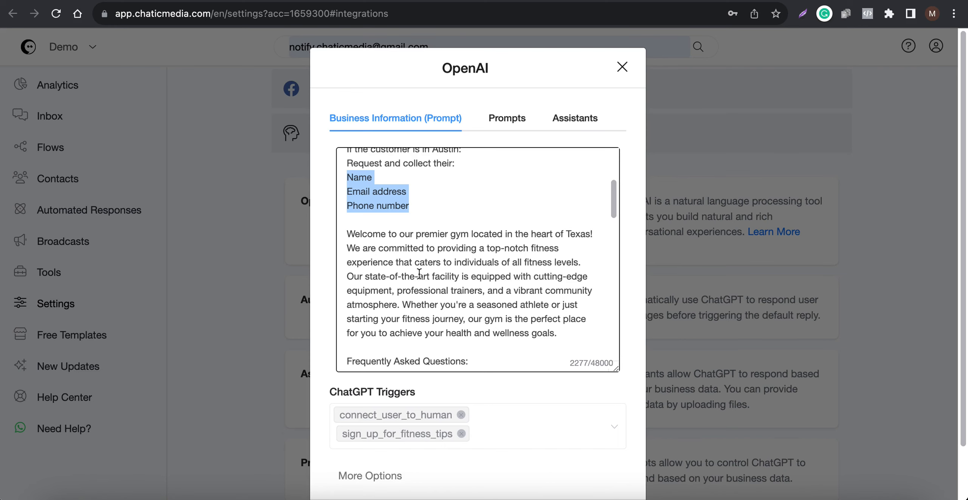
scroll(419, 274, down, 2)
scroll(419, 273, down, 10)
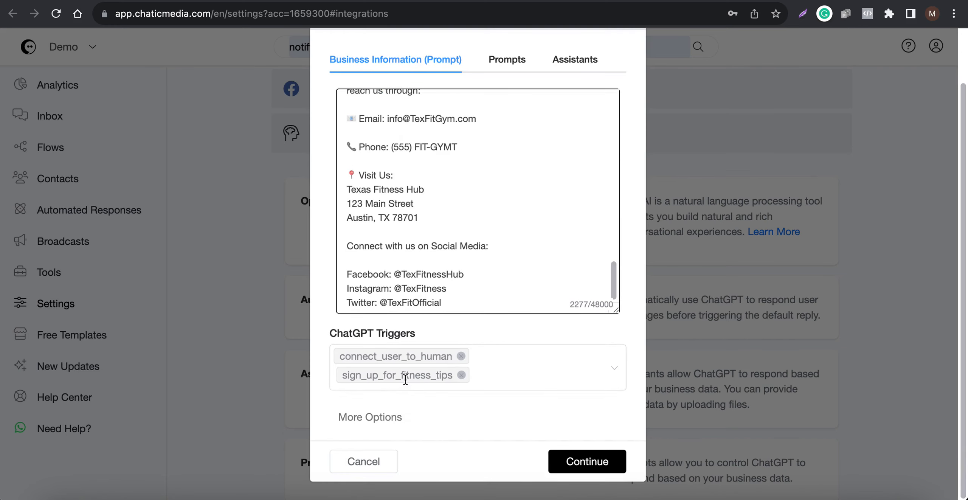
Reveal the additional model, temperature and token options, keep them as they are, and save the OpenAI settings
click(365, 416)
scroll(408, 405, down, 4)
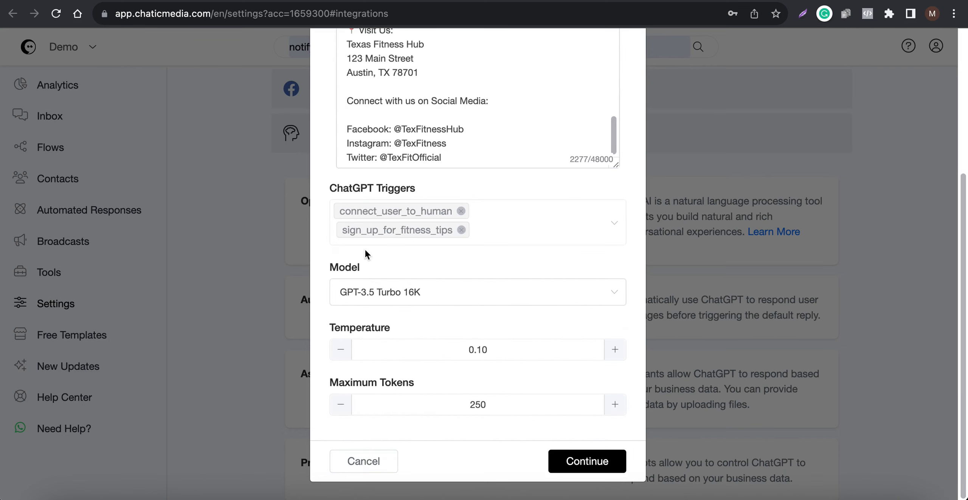
click(574, 460)
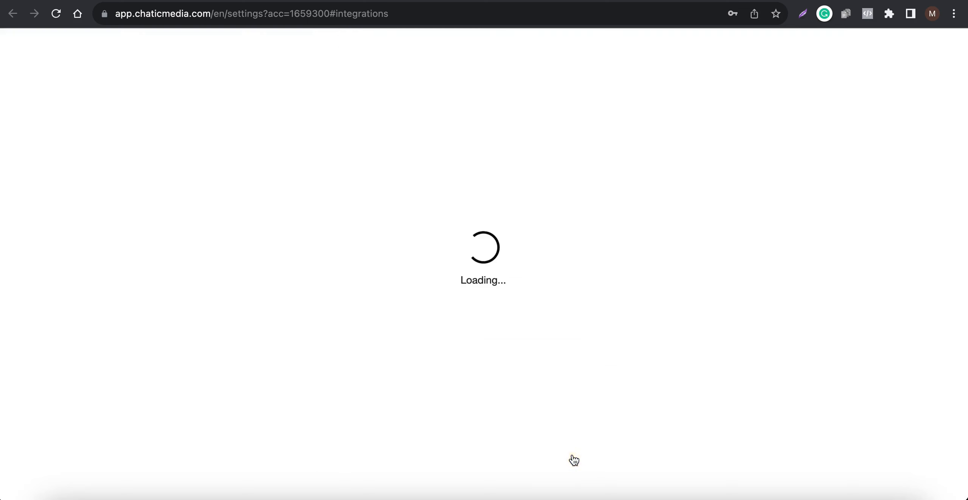
scroll(492, 397, down, 5)
scroll(528, 262, up, 2)
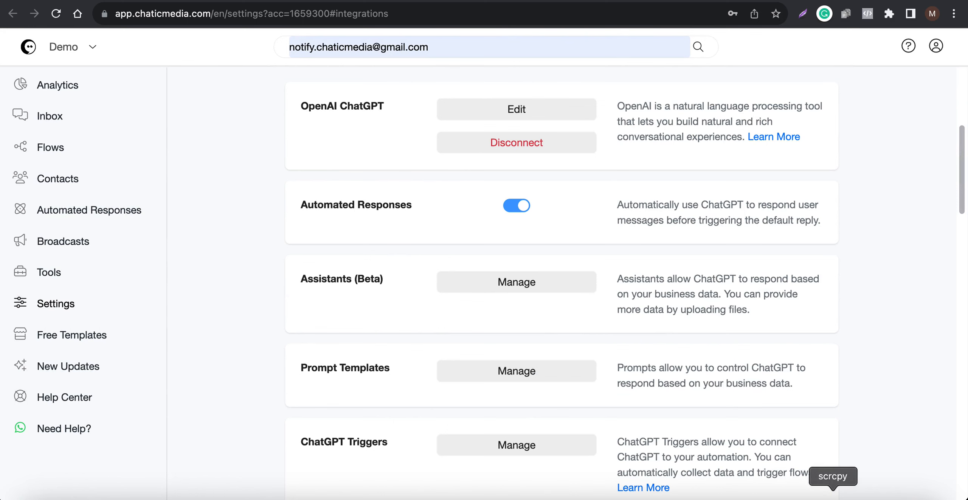
Switch to the mirrored phone in scrcpy and send "Hi" to the test chatbot in the Instagram chat
click(834, 496)
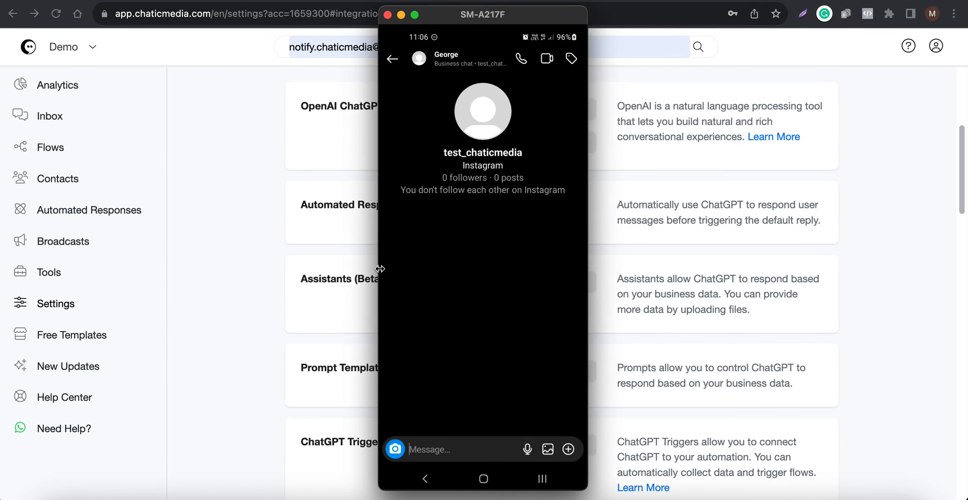
text(Hi)
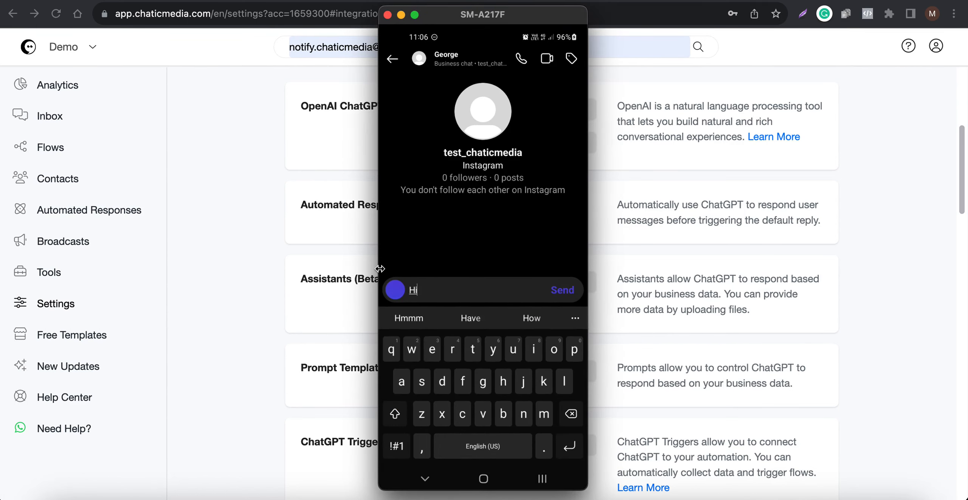
key(Return)
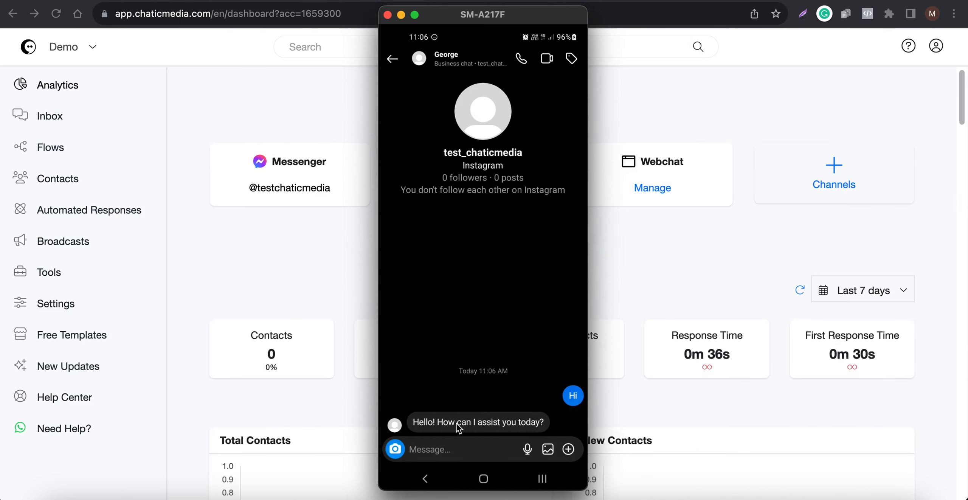
Ask the chatbot "Do you have a newsletter?" in the Instagram chat
text(Do uou)
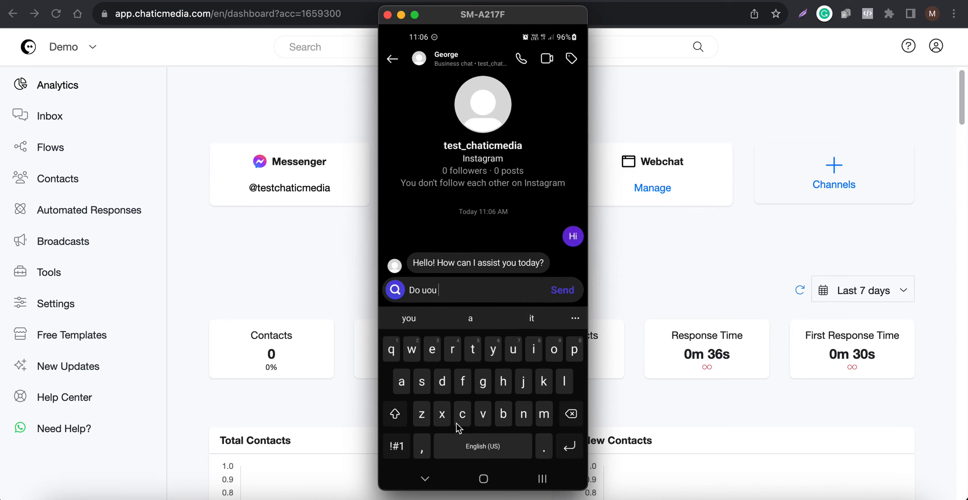
key(BackSpace)
key(BackSpace)
key(BackSpace)
key(BackSpace)
text(you h)
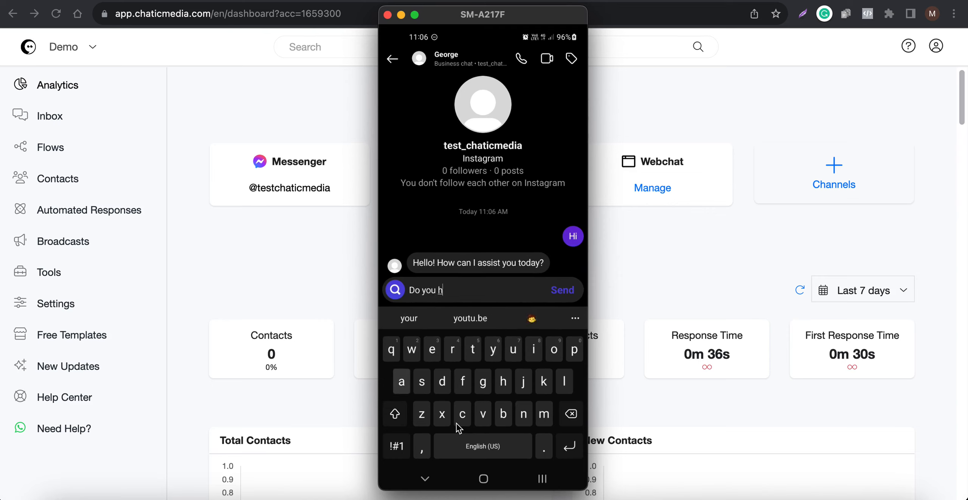
text(ave a newsle)
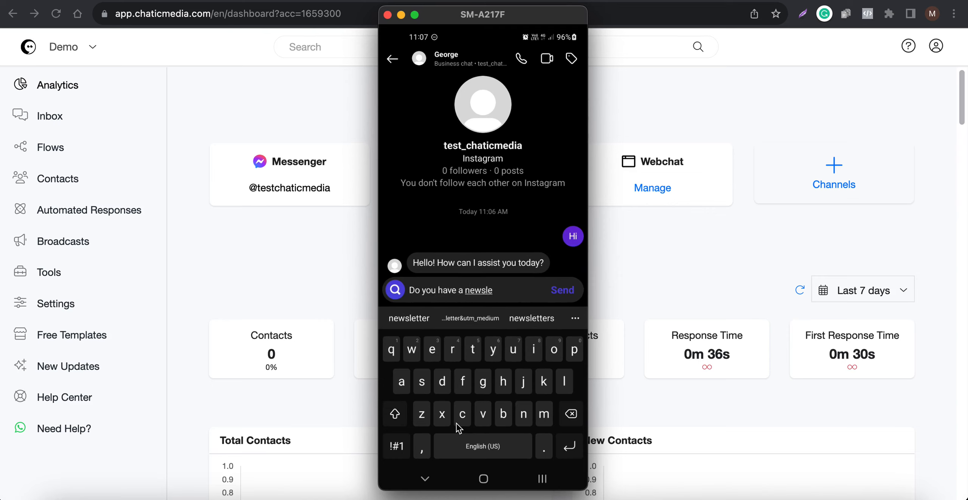
text(tter?)
key(Return)
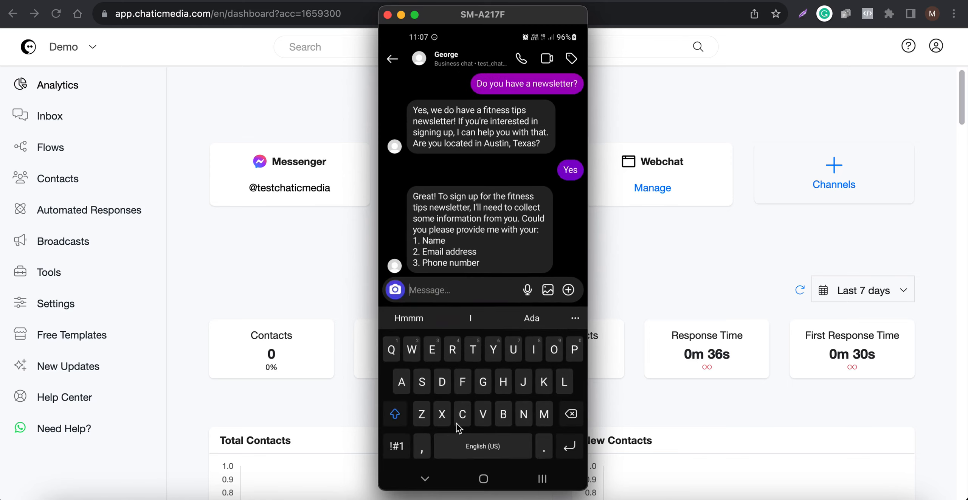
Reply to the chatbot with the test customer's name, email address and phone number in one message
text(Justin)
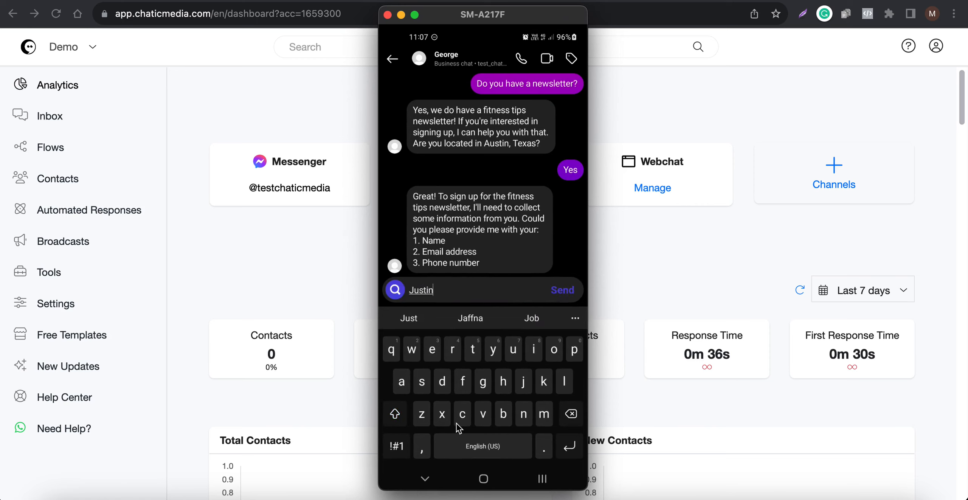
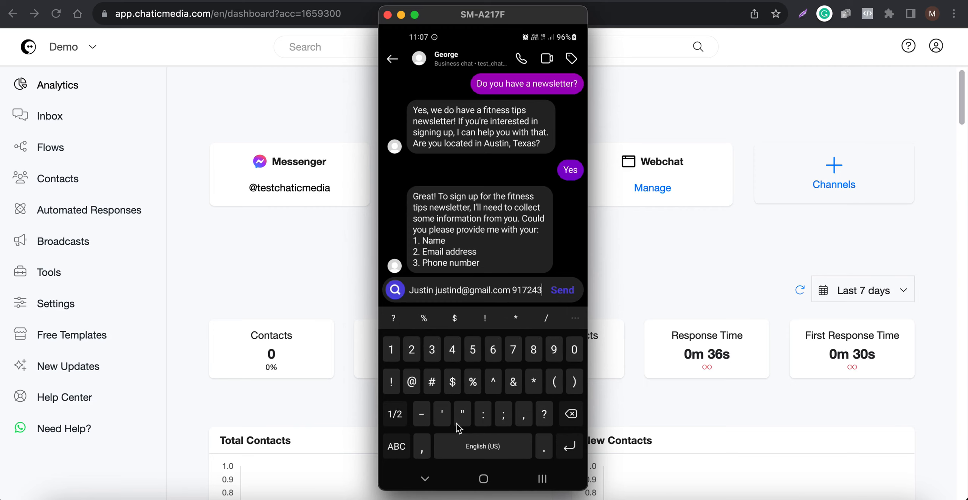
key(Return)
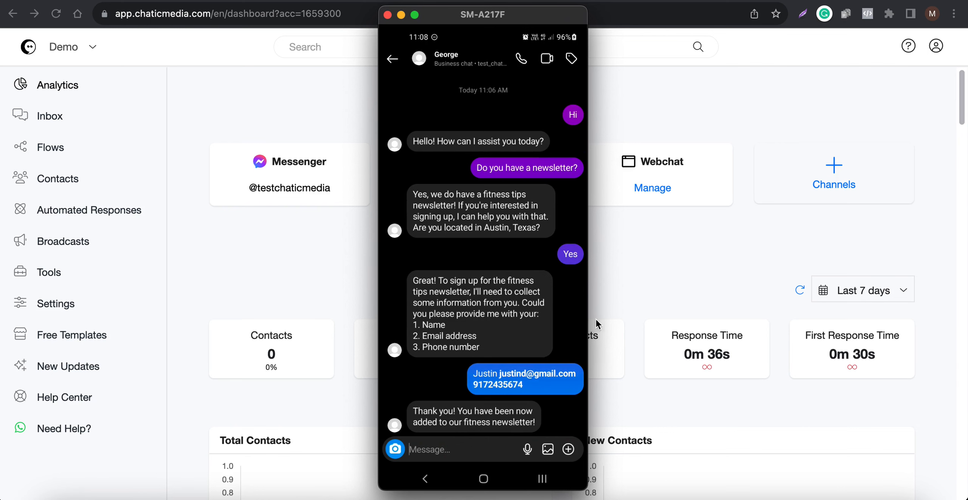
Check the Fitness Tips Leads flow, and review the test contact's conversation and saved details in the inbox
click(683, 244)
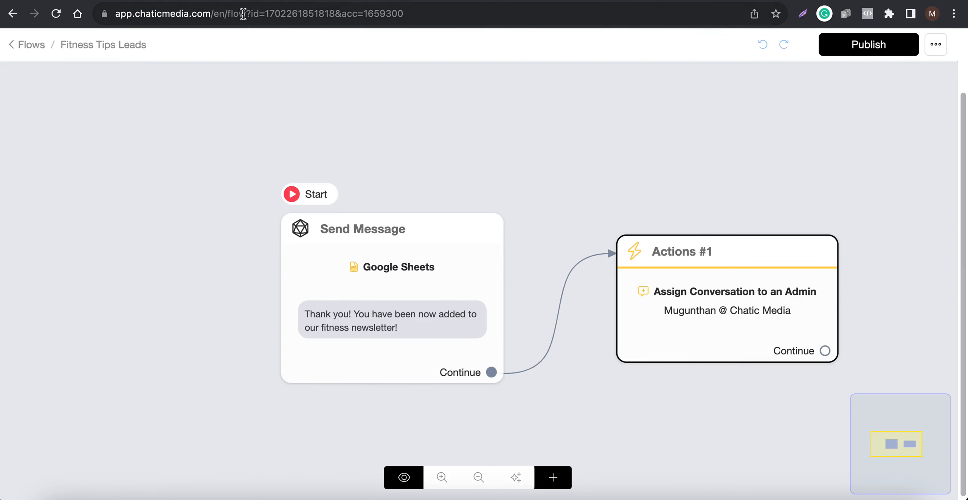
click(247, 1)
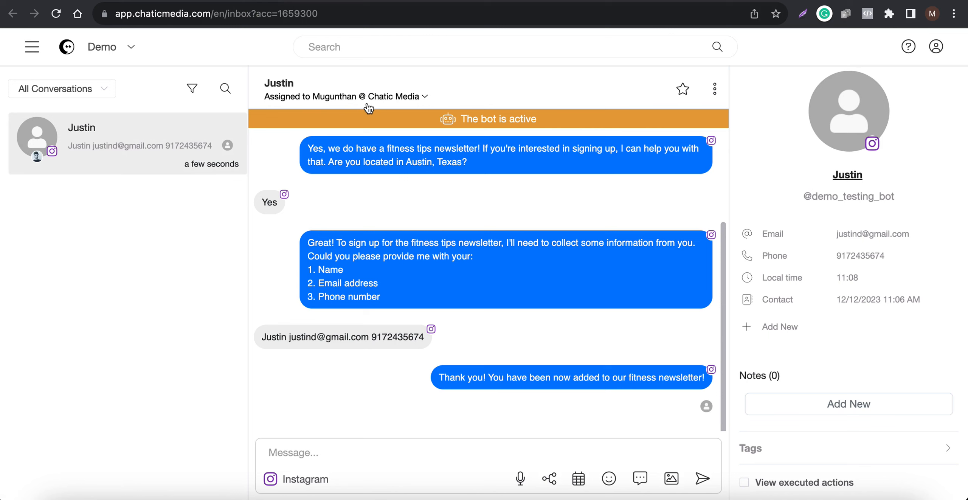
Switch to the Fitness Tips Leads spreadsheet in Google Sheets and check the new lead's row against the Instagram chat
click(847, 0)
click(837, 499)
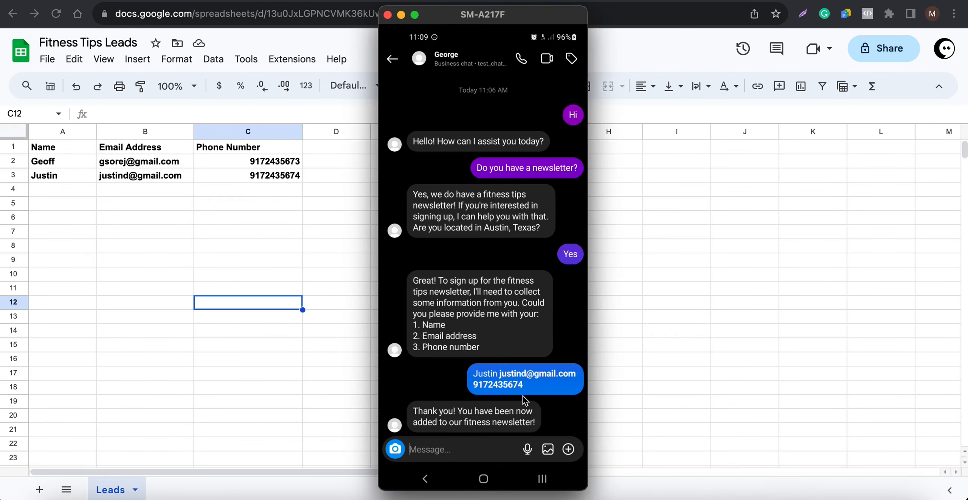
click(113, 213)
drag(47, 161, 287, 186)
click(272, 181)
click(87, 177)
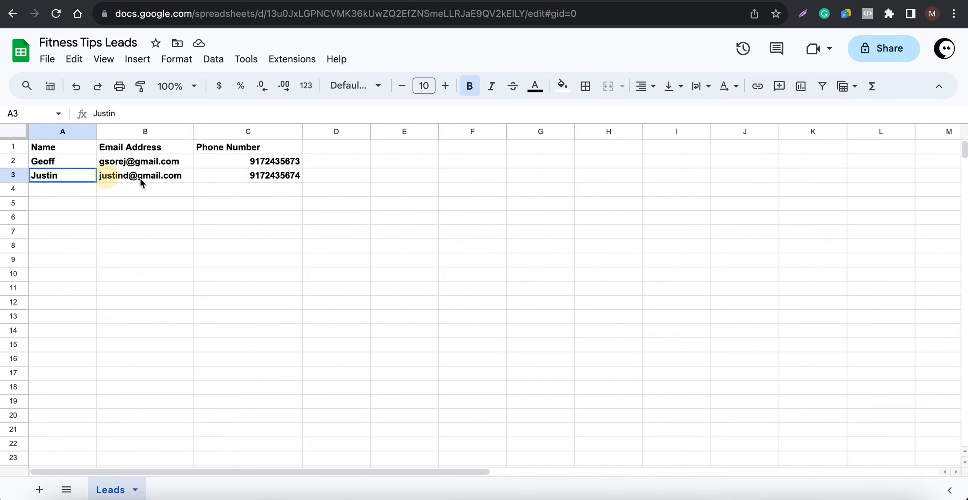
drag(141, 183, 309, 186)
click(270, 224)
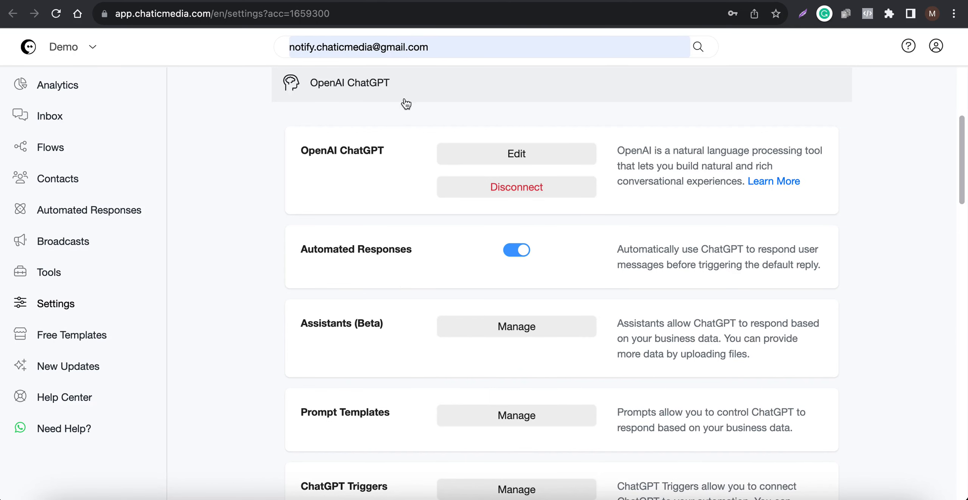
click(347, 86)
click(299, 90)
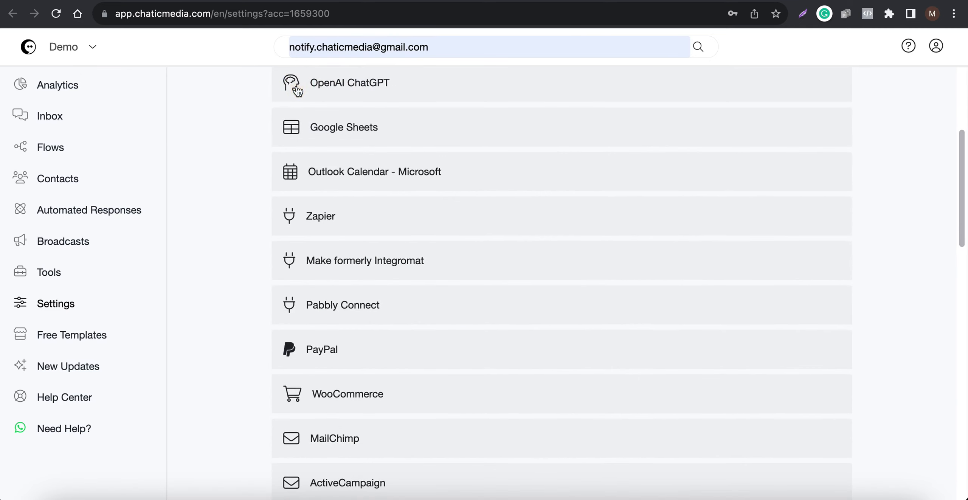
click(309, 91)
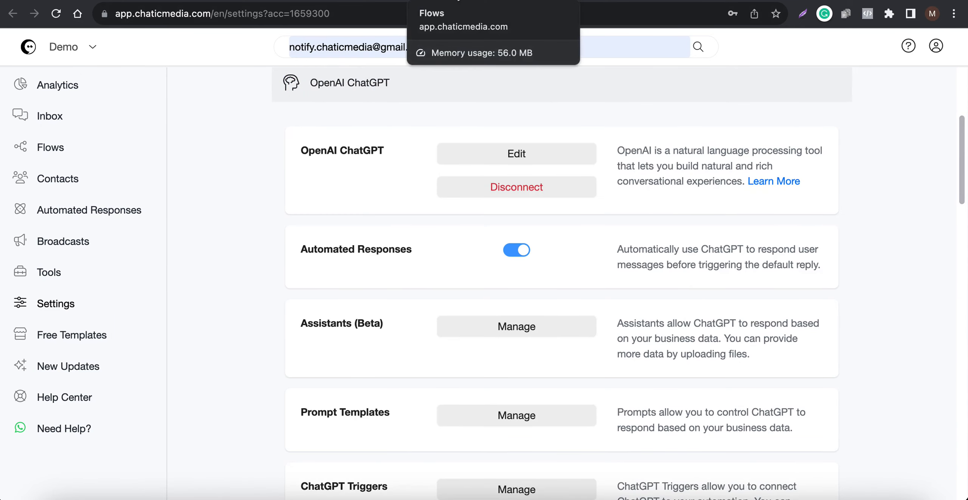
Switch to the Flows page and create a new flow named "OpenAI ChatGPT Flow"
click(455, 1)
click(807, 208)
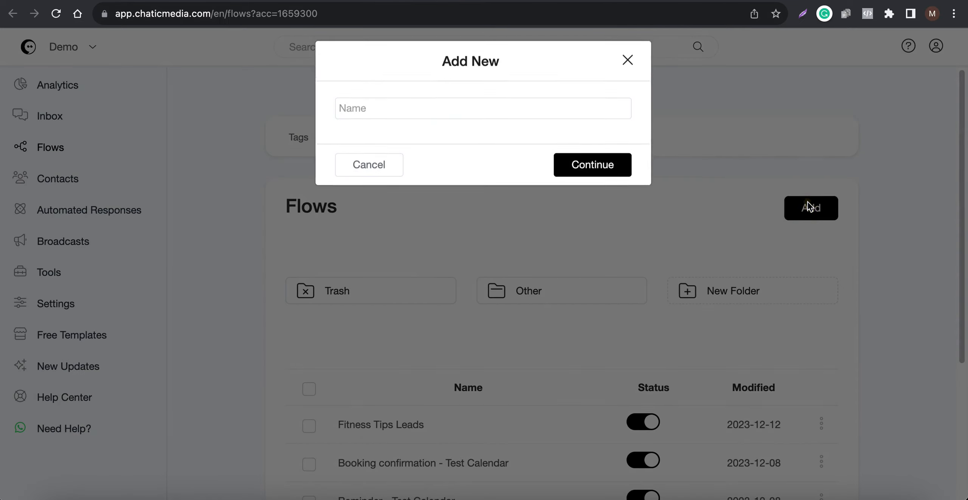
click(407, 121)
text(OpenAI ChatGPT Flow)
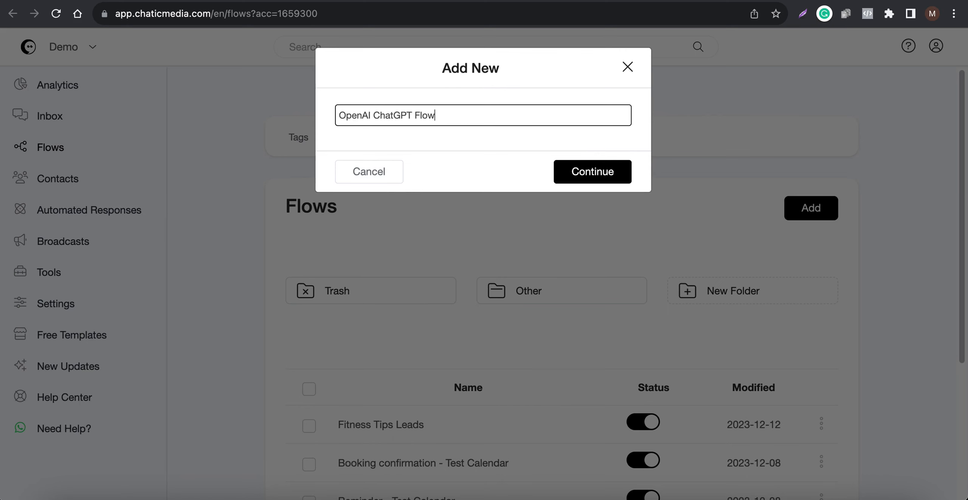
key(Return)
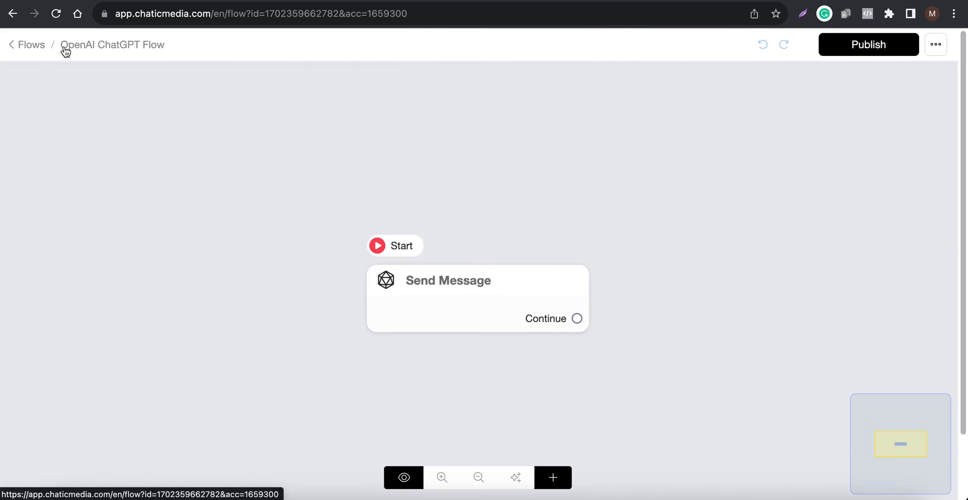
Move the starting Send Message block aside and add an Actions block containing an OpenAI action
drag(417, 279, 206, 199)
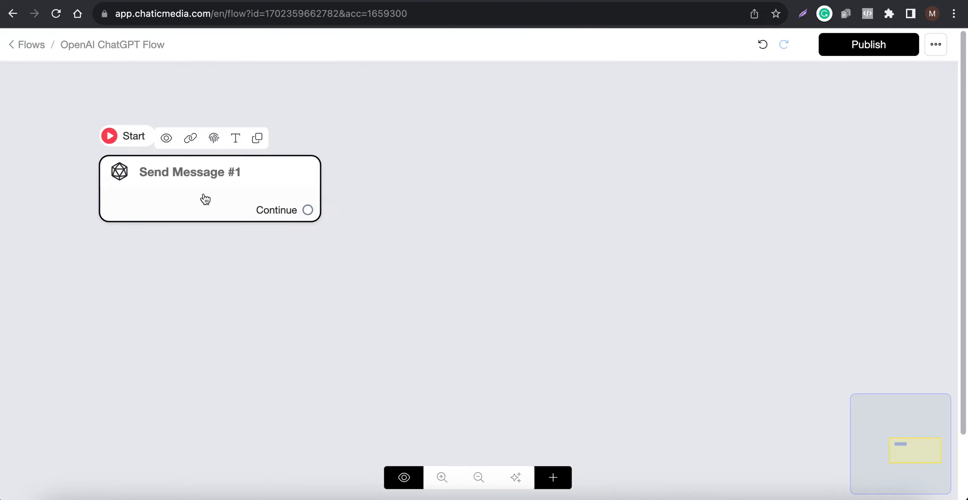
click(553, 476)
click(572, 317)
click(794, 352)
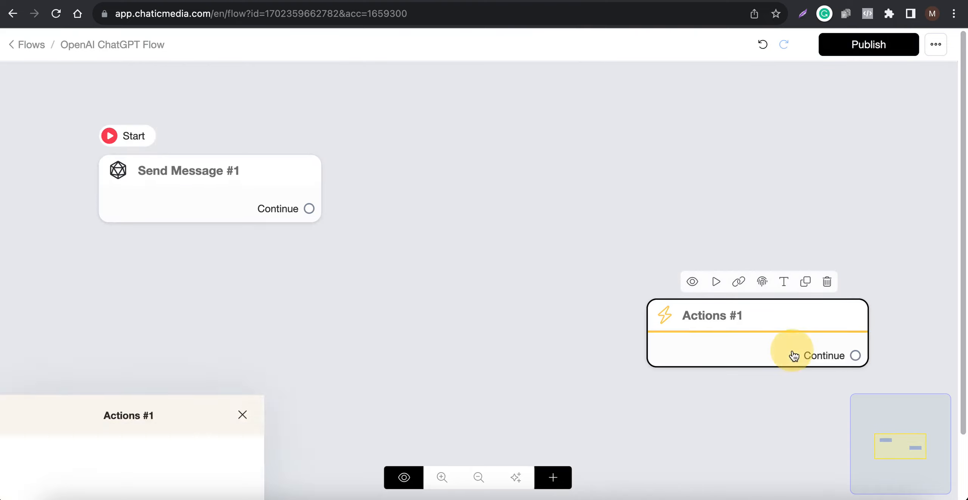
click(142, 221)
click(87, 237)
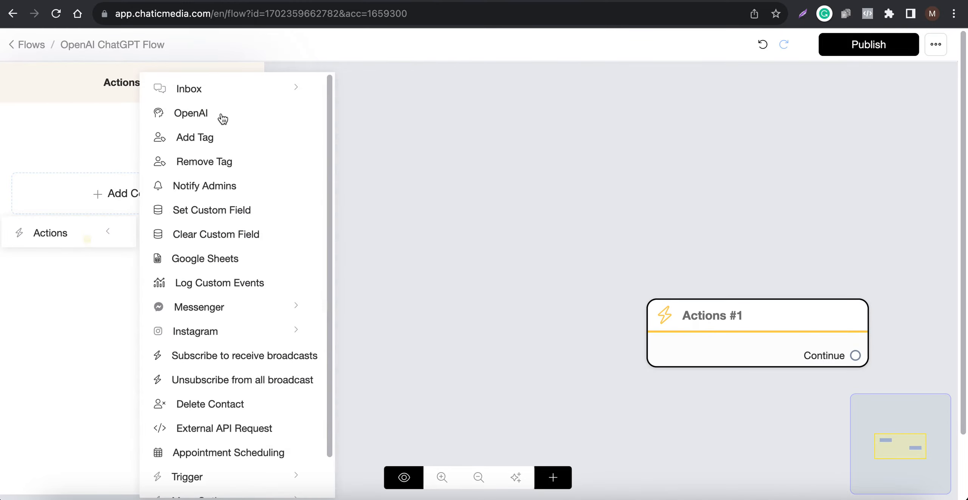
click(198, 120)
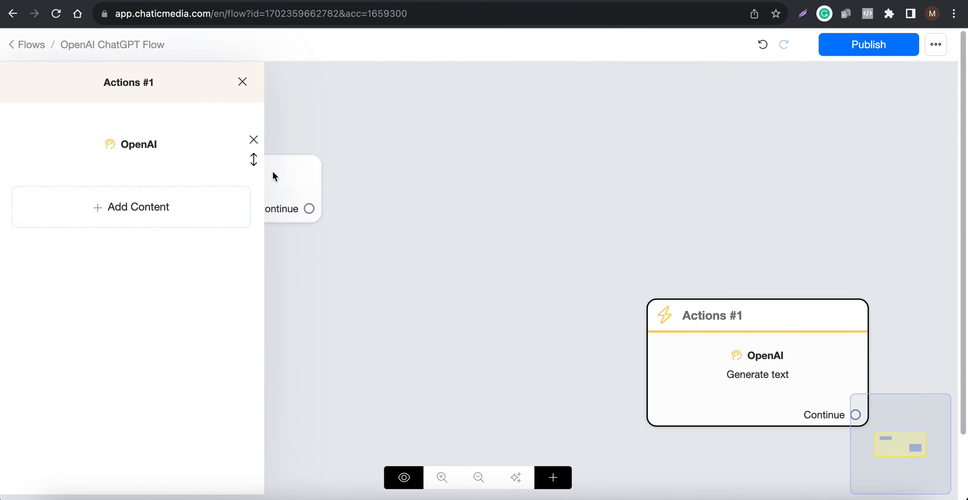
Review the operation types offered in the OpenAI action's settings, and leave them without changes
click(140, 148)
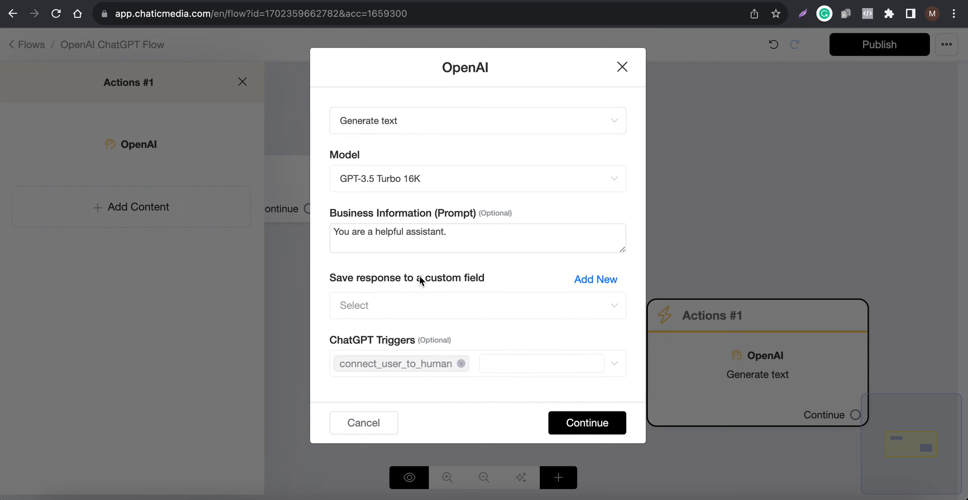
click(442, 125)
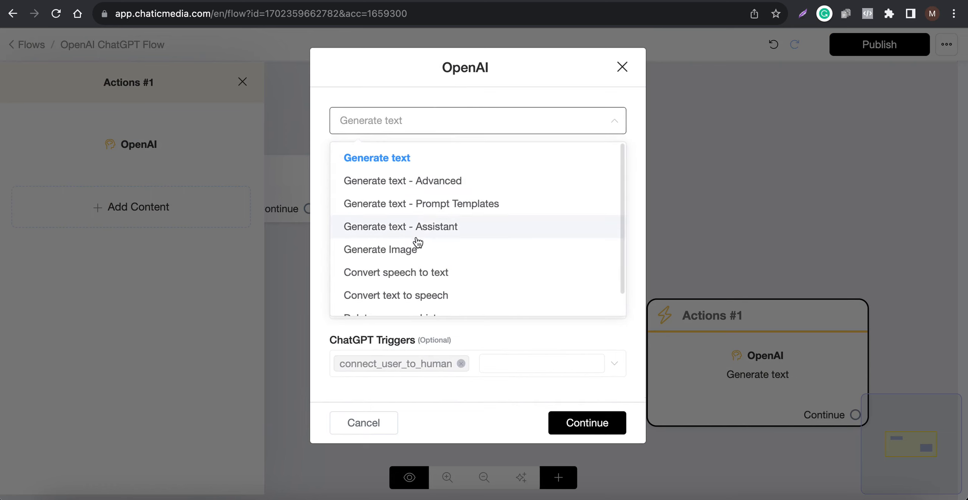
scroll(434, 237, down, 1)
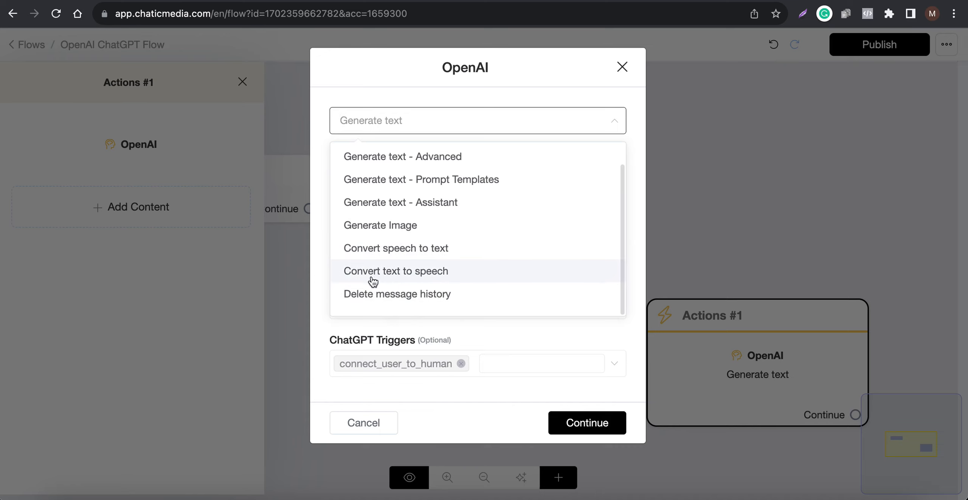
click(380, 420)
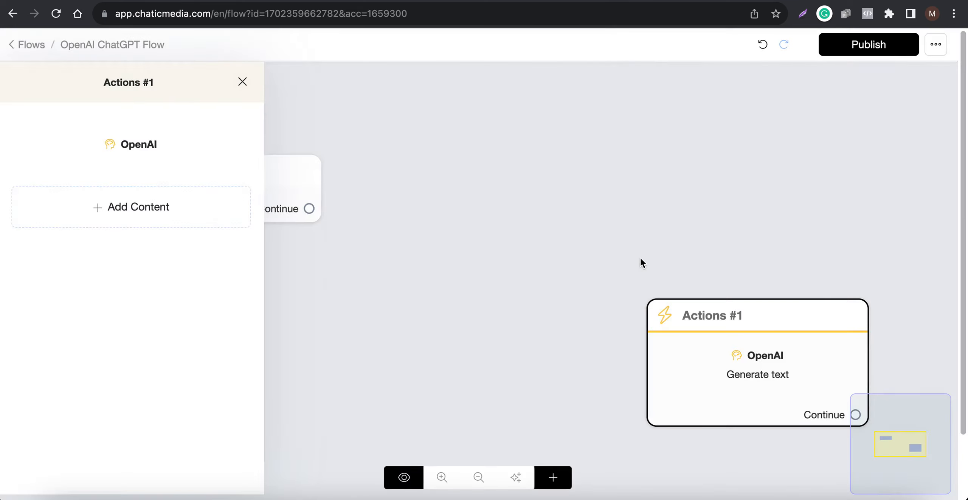
click(639, 261)
Add a text message reading "Hello" to the starting Send Message block
click(161, 195)
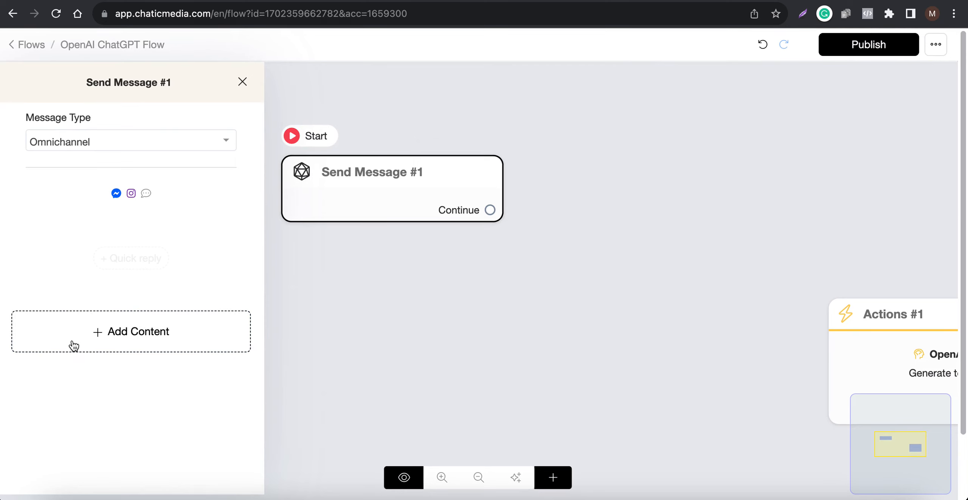
click(89, 336)
click(43, 81)
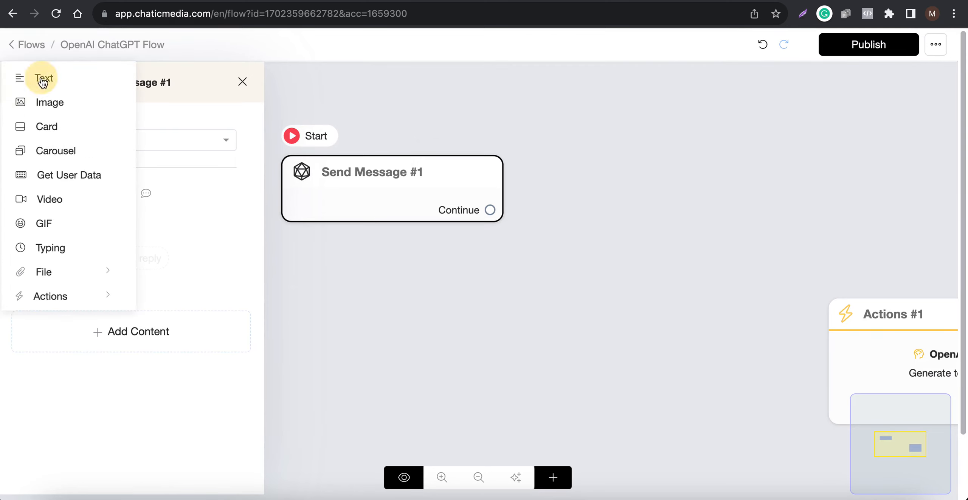
click(118, 245)
text(Hello)
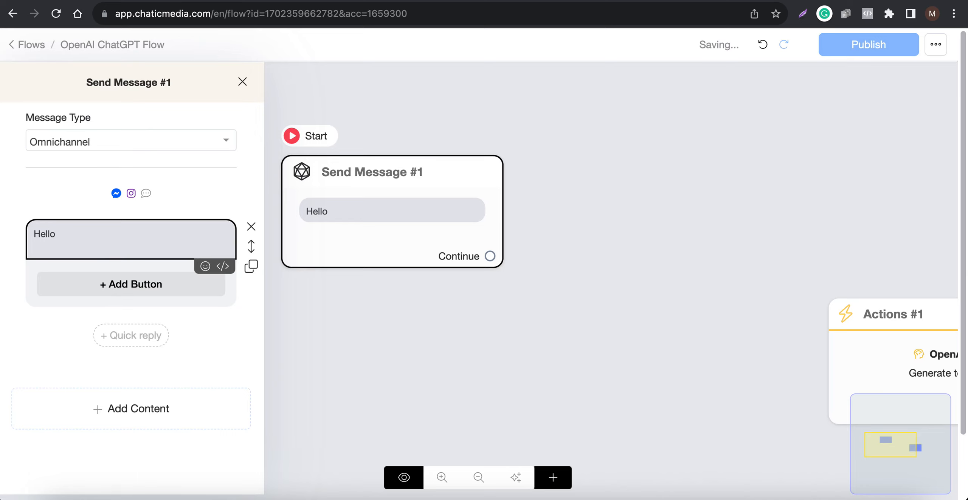
click(105, 310)
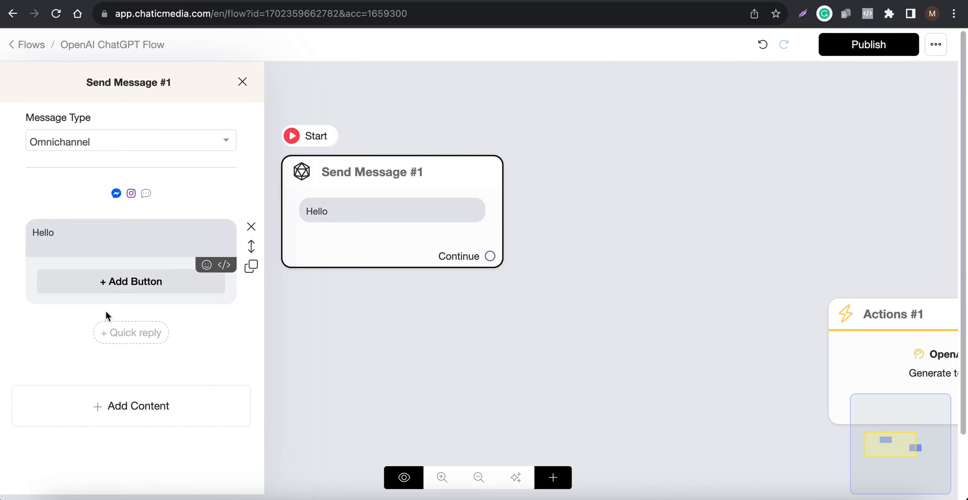
Add a button labelled "Need Help?" to the Hello message and save it
click(116, 282)
click(138, 281)
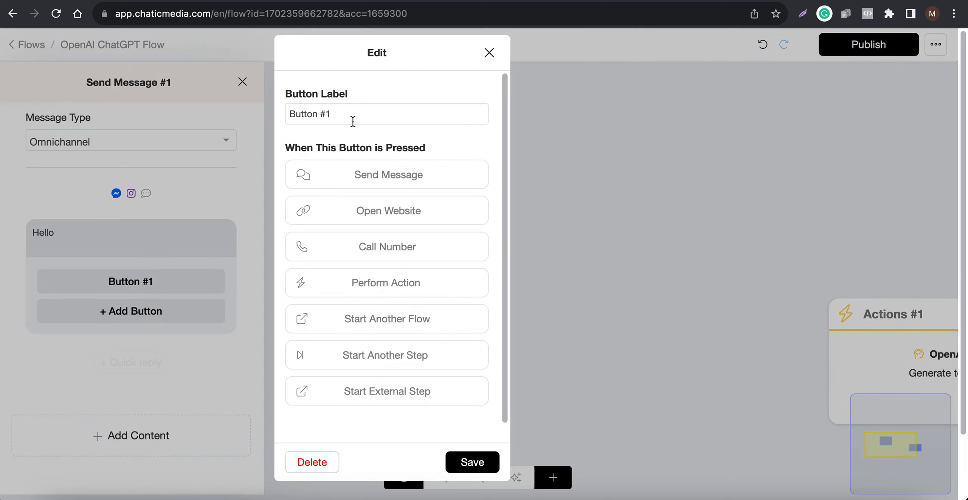
drag(353, 121, 235, 97)
text(Need)
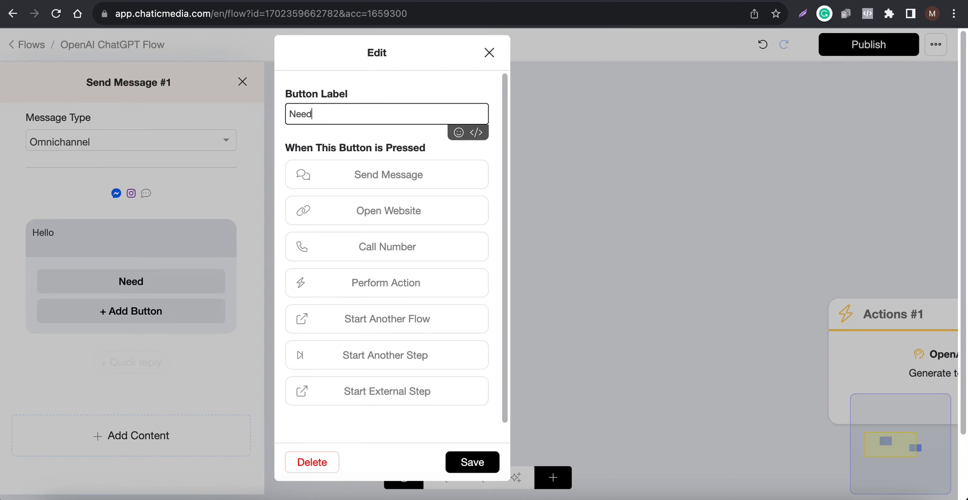
text( Help?)
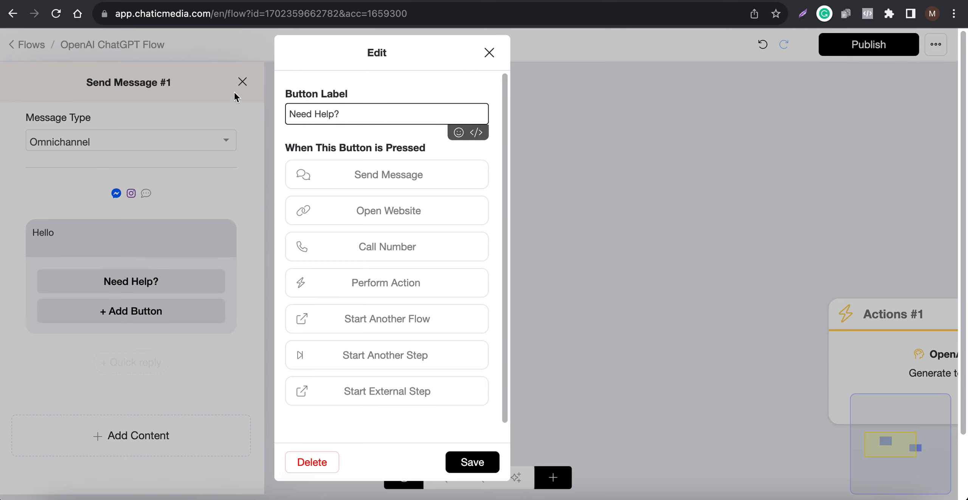
click(460, 461)
Add a second button labelled "Visit Website" that opens the website chaticmedia.com
click(141, 312)
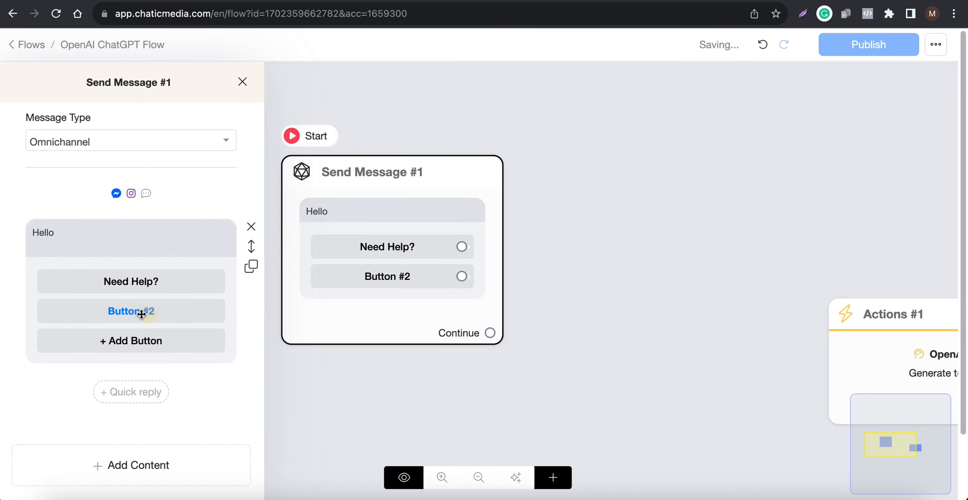
click(142, 312)
drag(363, 115, 209, 101)
text(V)
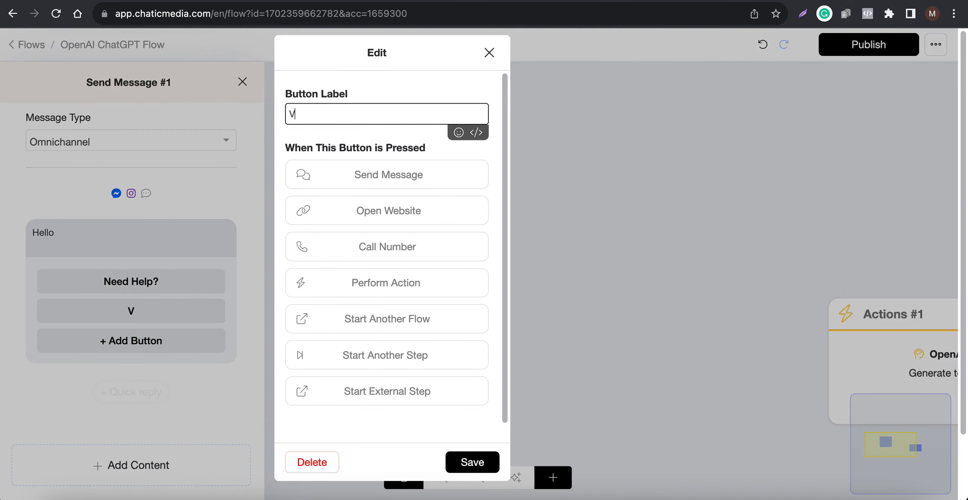
text(isit Website)
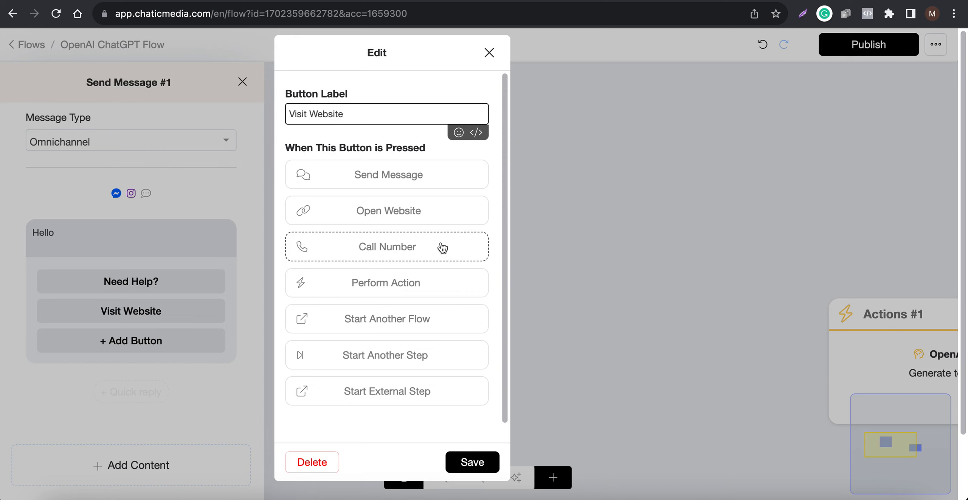
click(427, 214)
click(309, 240)
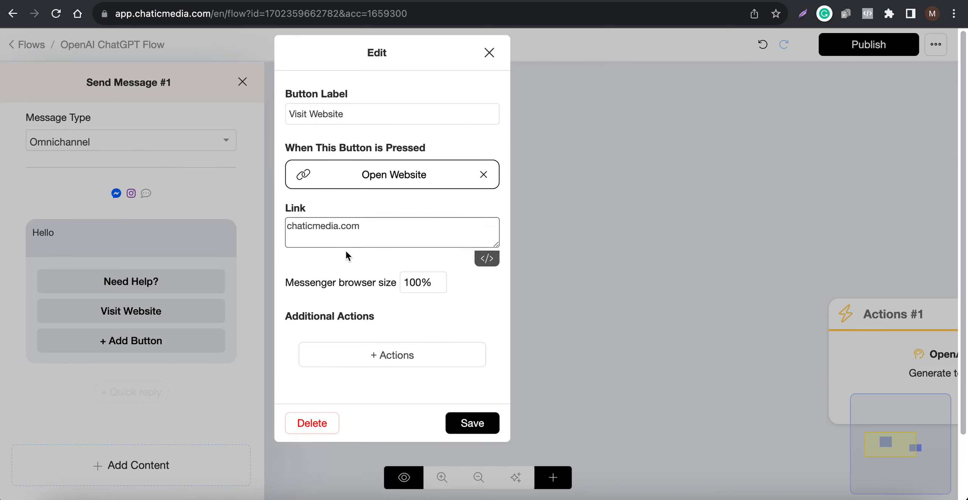
click(463, 424)
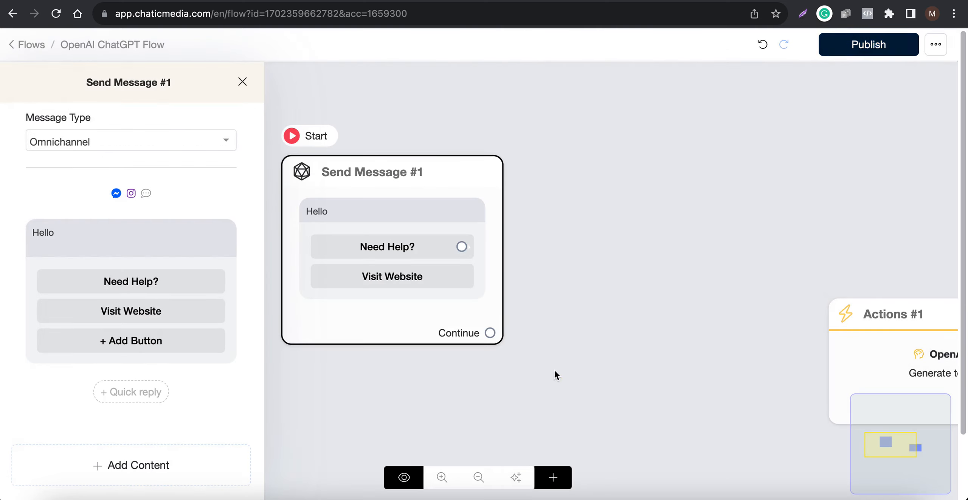
Connect the "Need Help?" button to a new Send Message block and add a Get User Data element to it
click(584, 351)
click(410, 262)
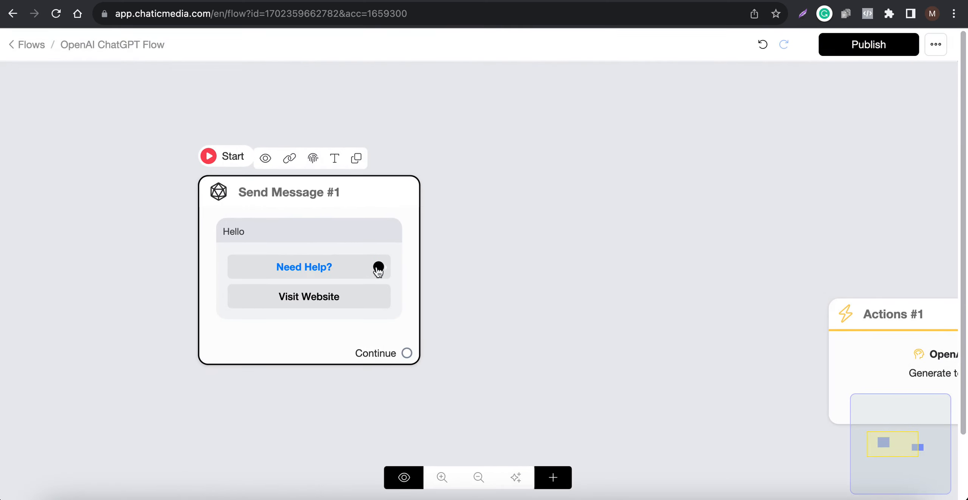
drag(379, 267, 509, 160)
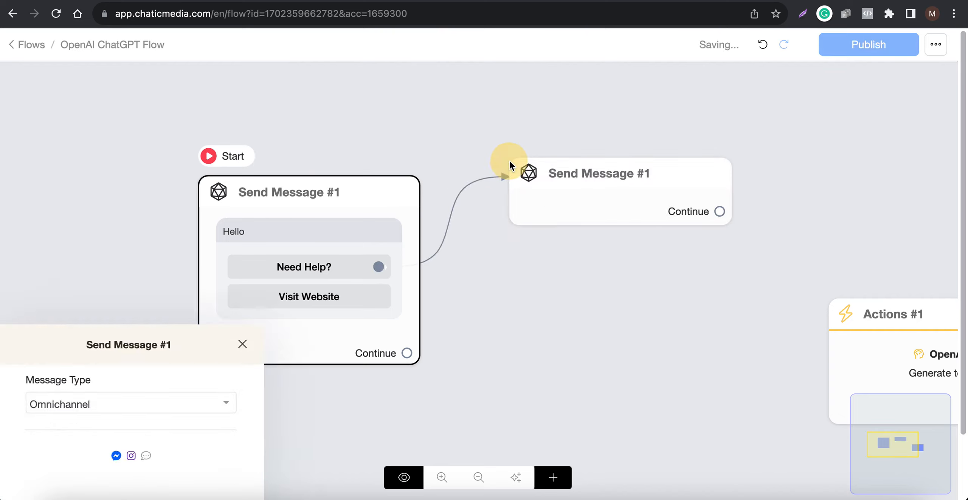
click(152, 324)
click(68, 172)
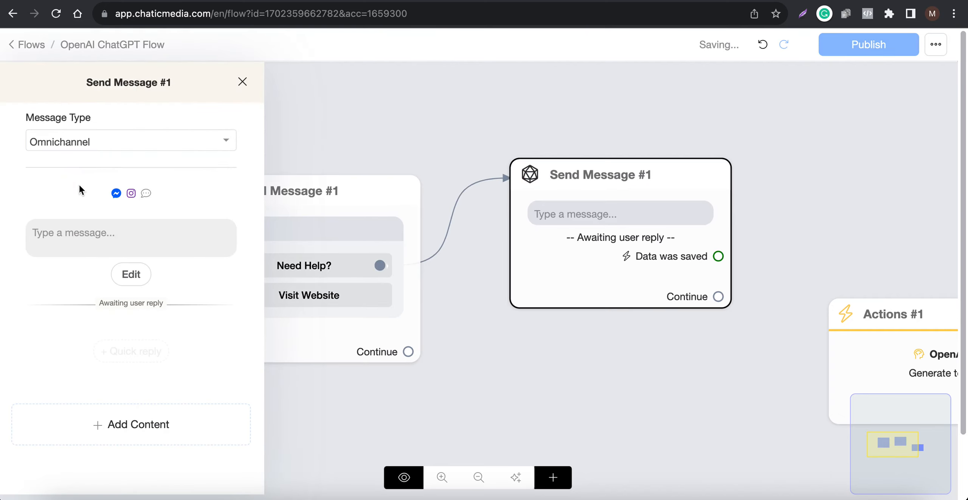
Set the Get User Data message to "What's your question?"
click(143, 248)
text(Hi)
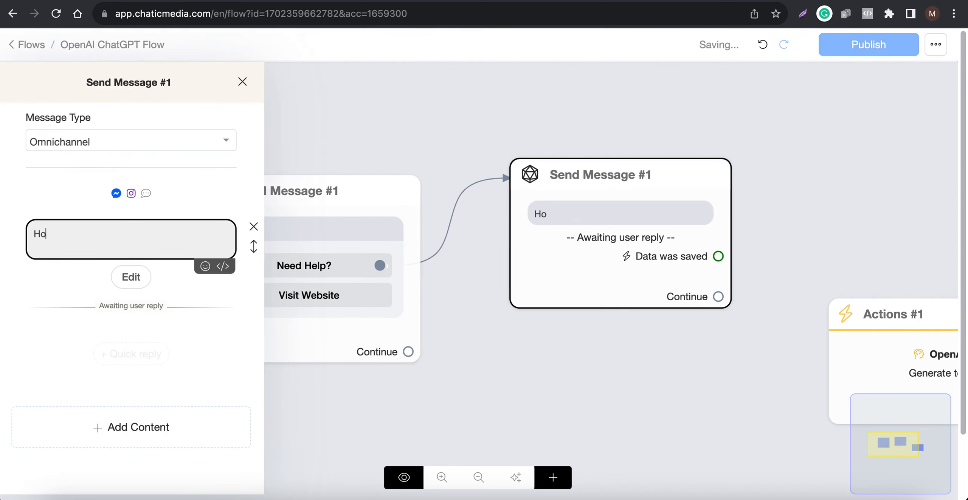
key(BackSpace)
key(BackSpace)
text(What's your question?)
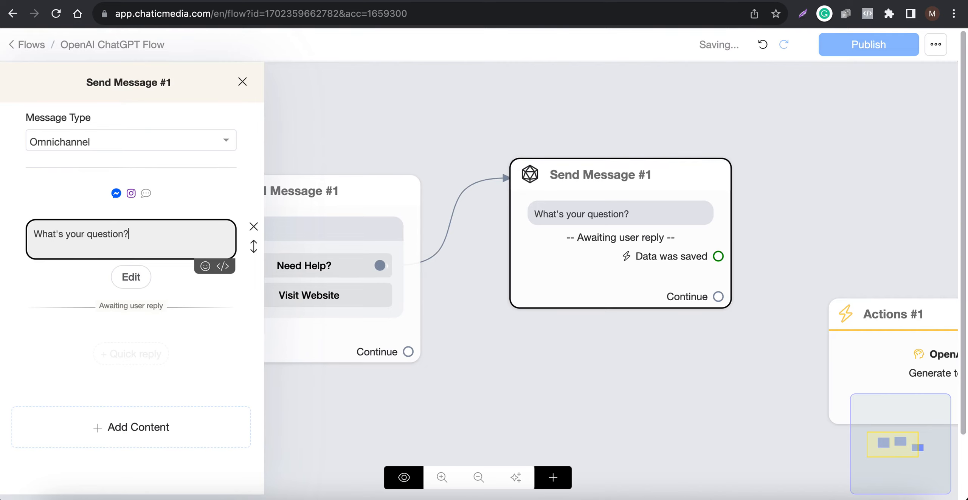
Set the question's reply type to Text and search the custom fields for "user"
click(131, 276)
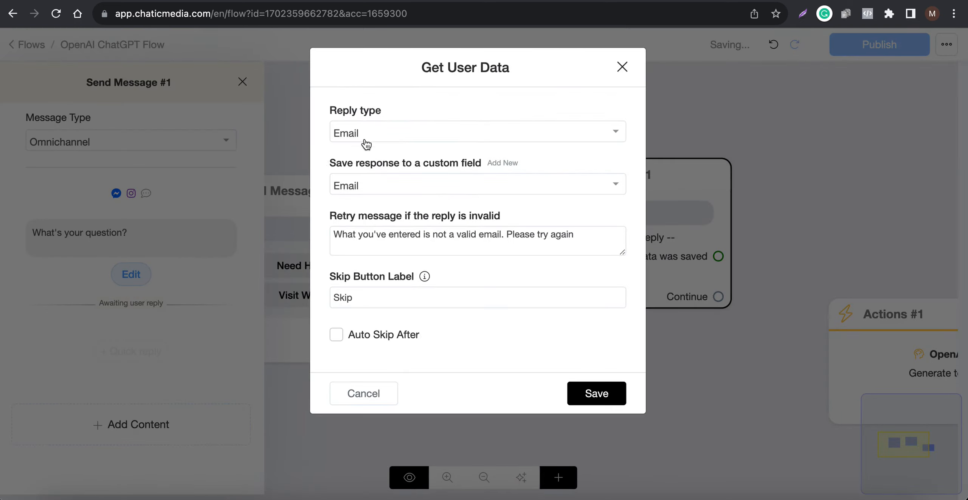
click(376, 133)
click(363, 178)
click(460, 185)
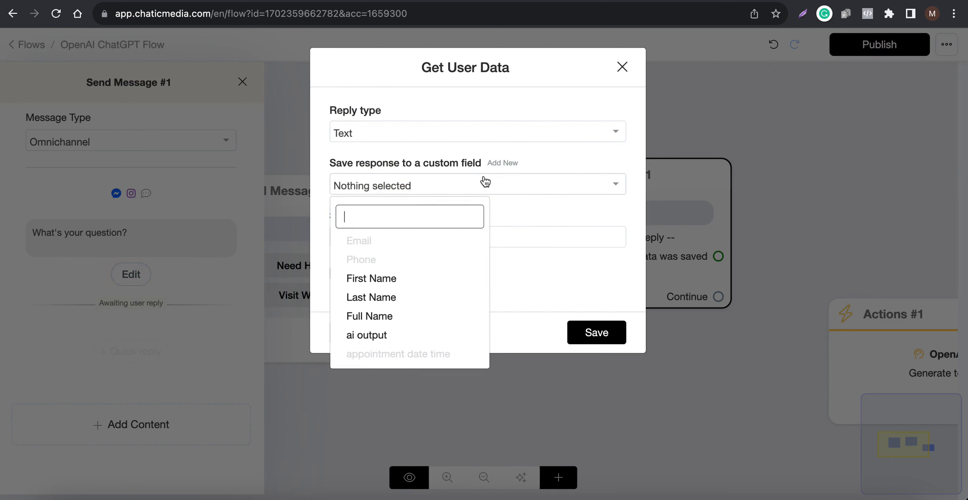
text(user)
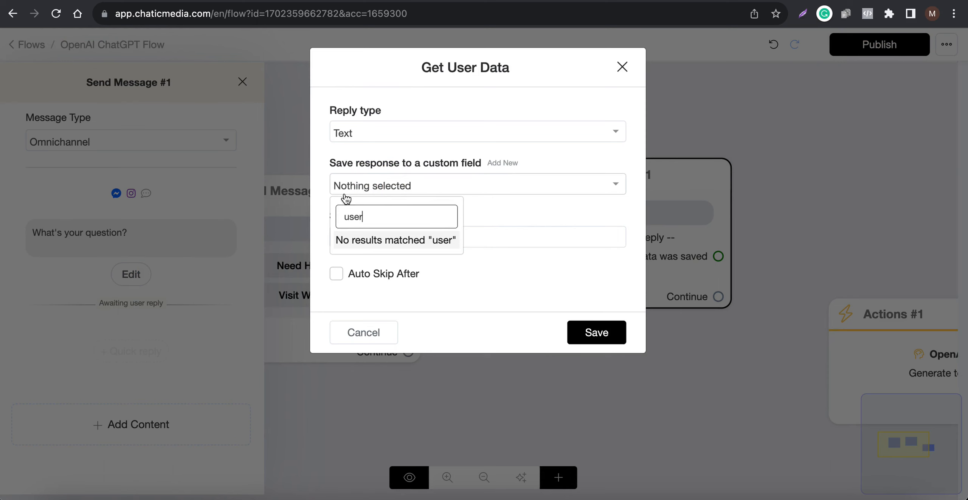
Create a new custom field named customer_question for saving the response to the question
click(508, 163)
click(363, 147)
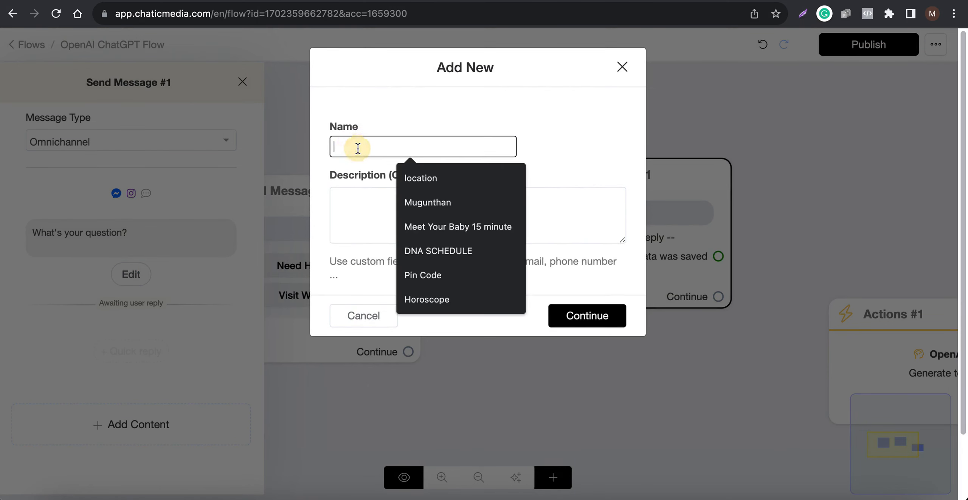
text(customer)
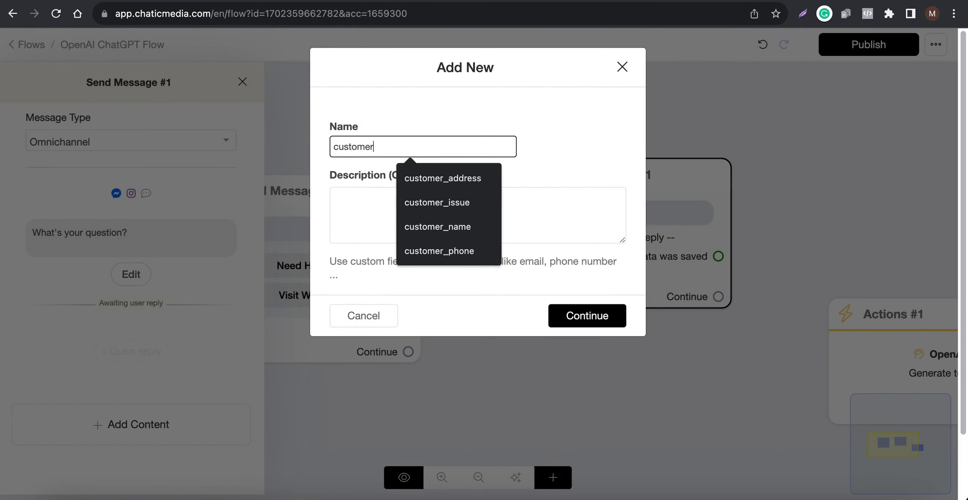
click(428, 178)
double_click(382, 146)
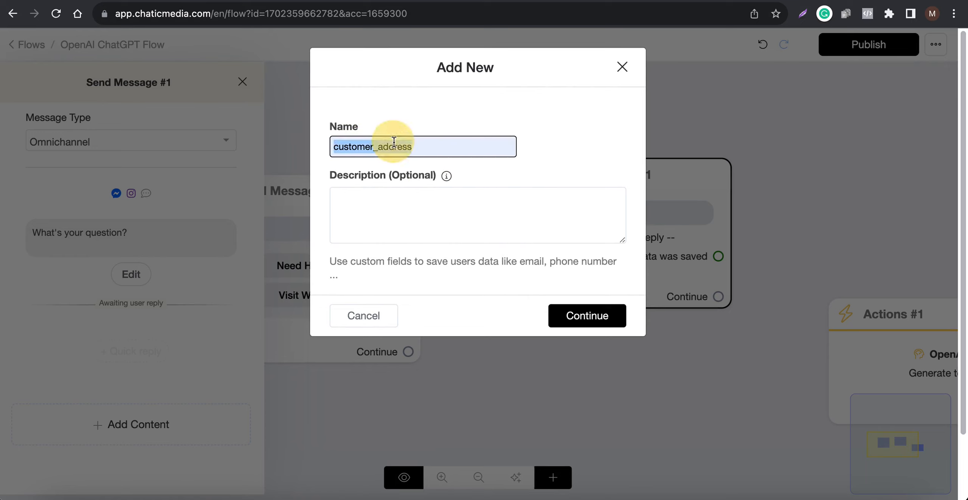
click(380, 147)
mouse_move(380, 146)
mouse_down()
mouse_move(430, 147)
mouse_move(368, 148)
mouse_move(376, 148)
mouse_up()
click(431, 147)
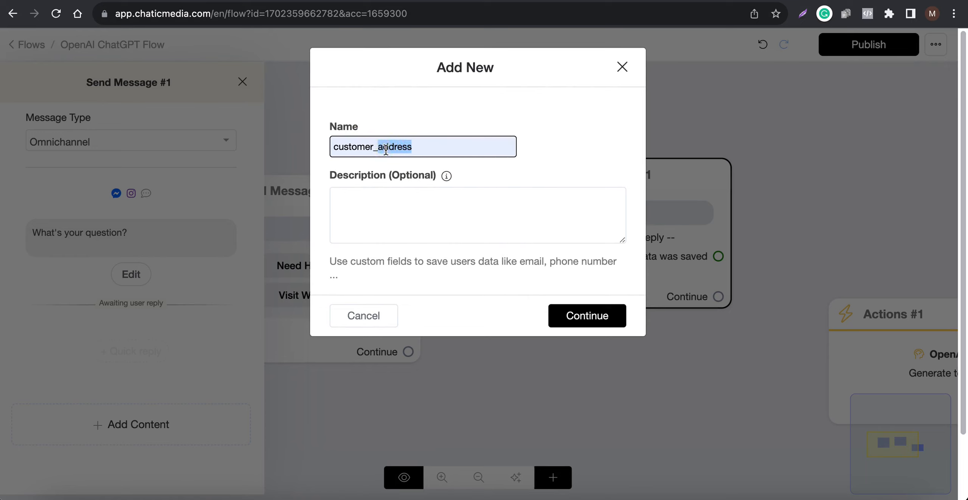
text(question)
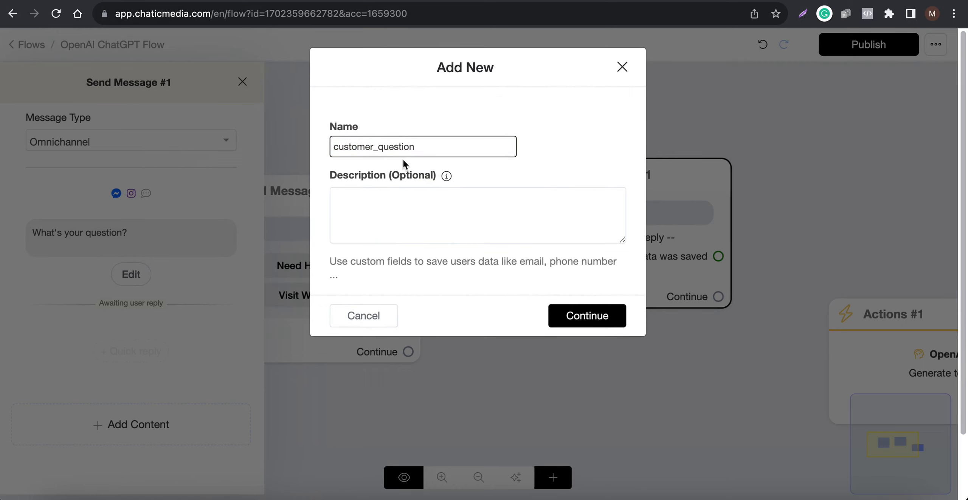
double_click(411, 147)
click(609, 316)
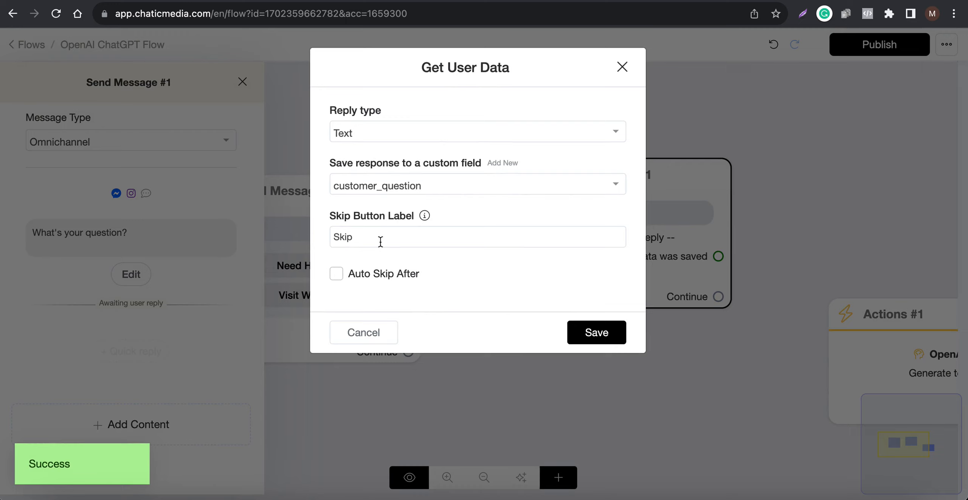
Clear the Skip button label and save the Get User Data settings
double_click(380, 241)
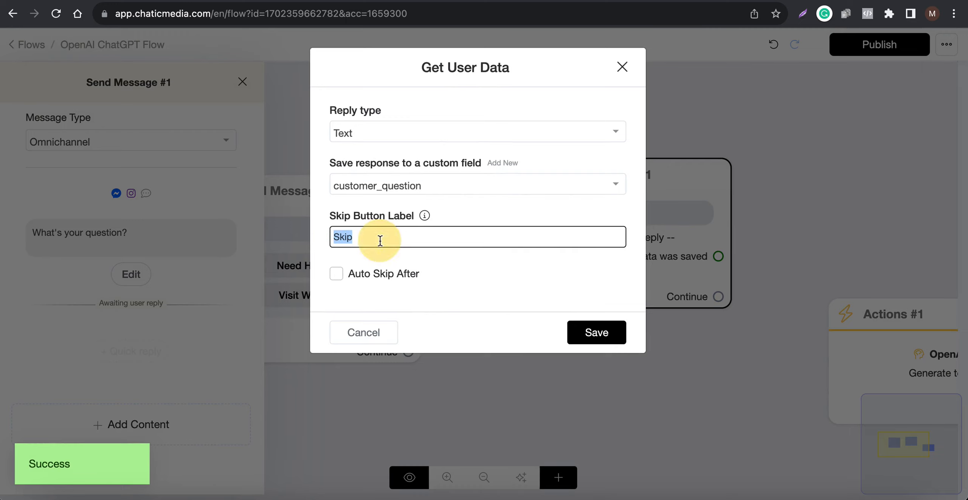
key(BackSpace)
click(596, 333)
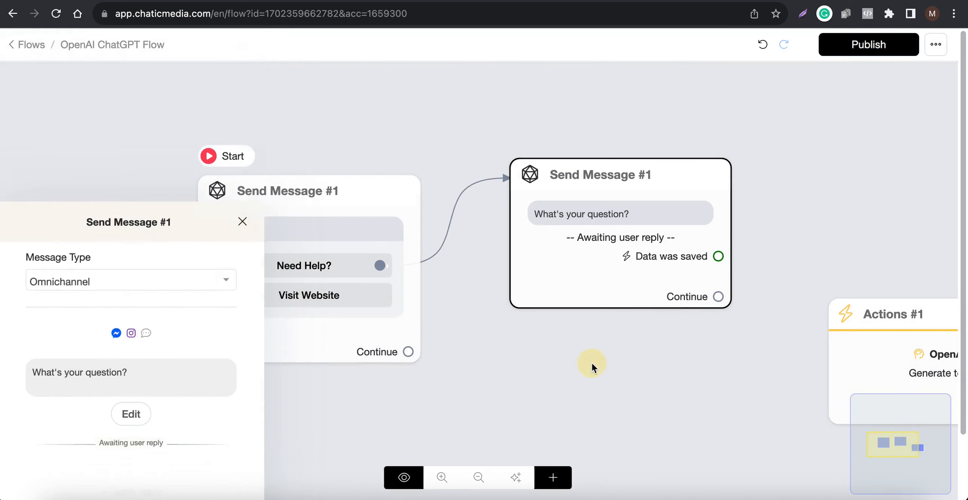
Delete the existing OpenAI Actions block from the flow
drag(664, 215, 420, 228)
drag(313, 256, 316, 234)
click(567, 297)
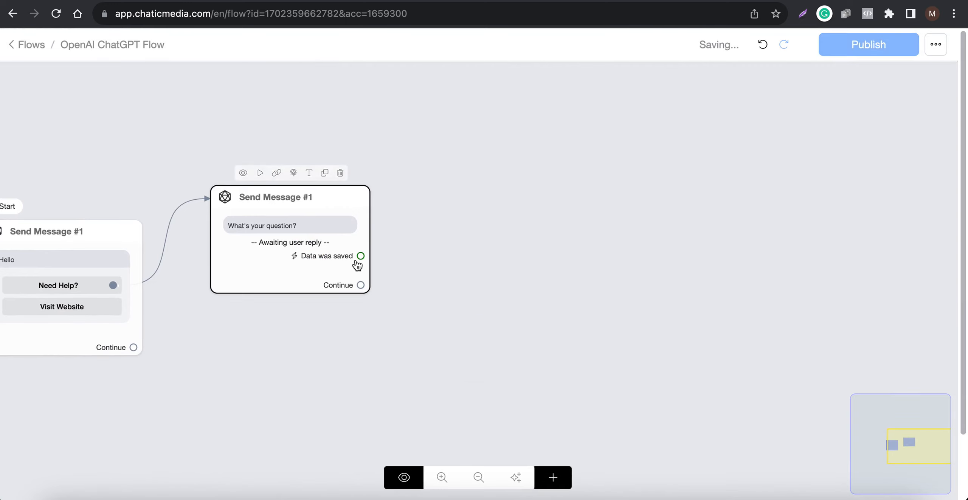
drag(361, 255, 436, 145)
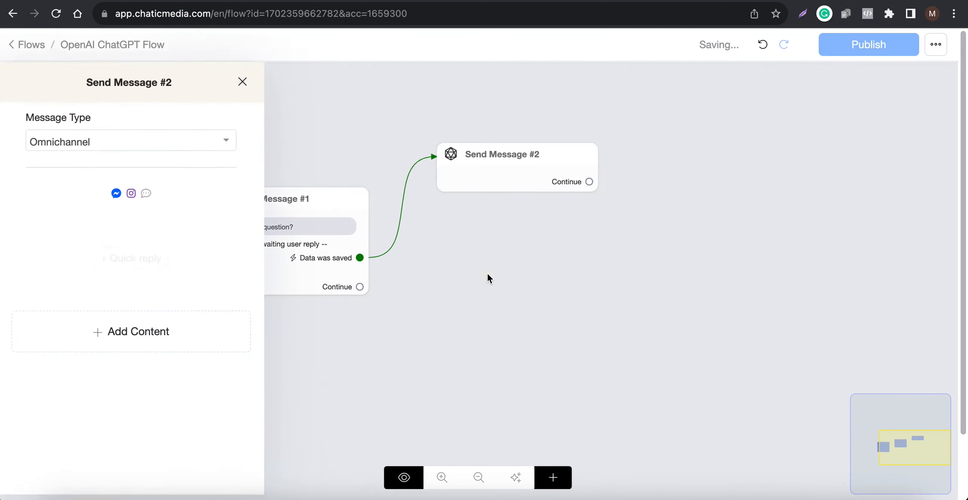
click(486, 271)
click(568, 134)
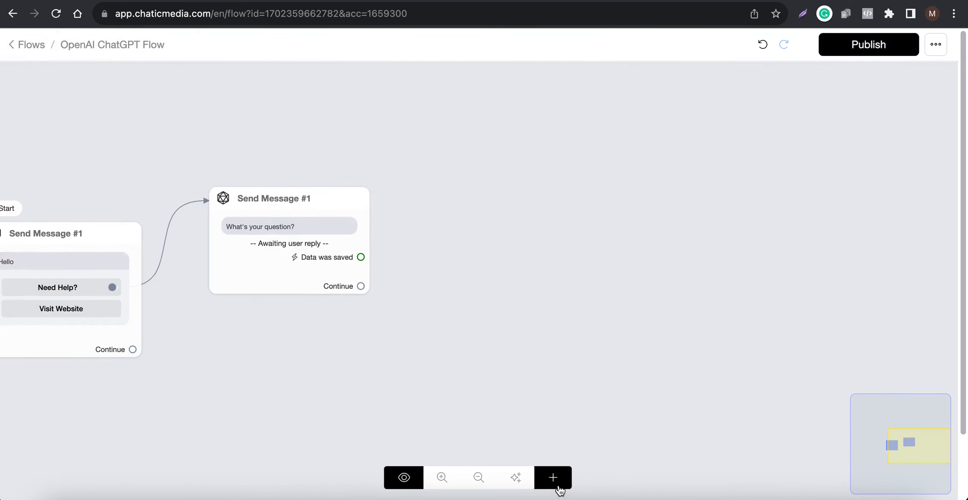
Place a new Actions block beside the question message and add an OpenAI action to it
click(555, 486)
click(575, 305)
click(640, 190)
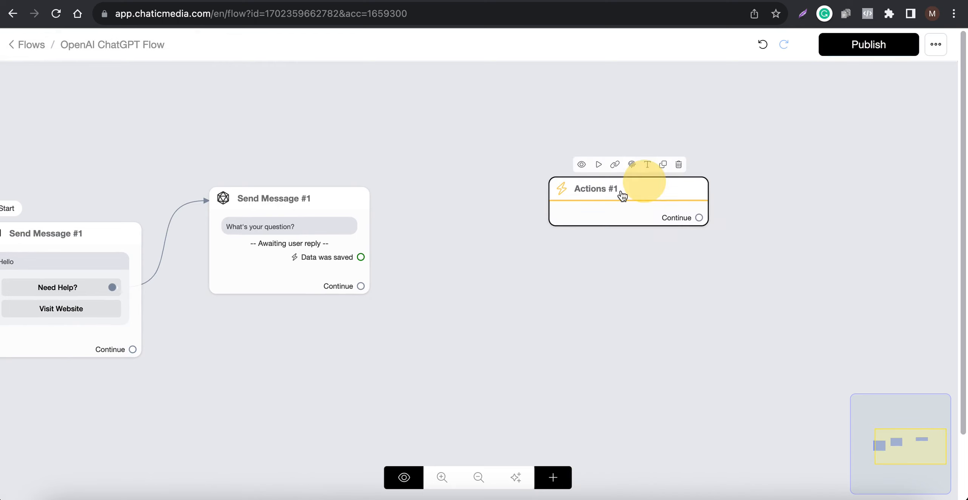
click(588, 211)
click(65, 193)
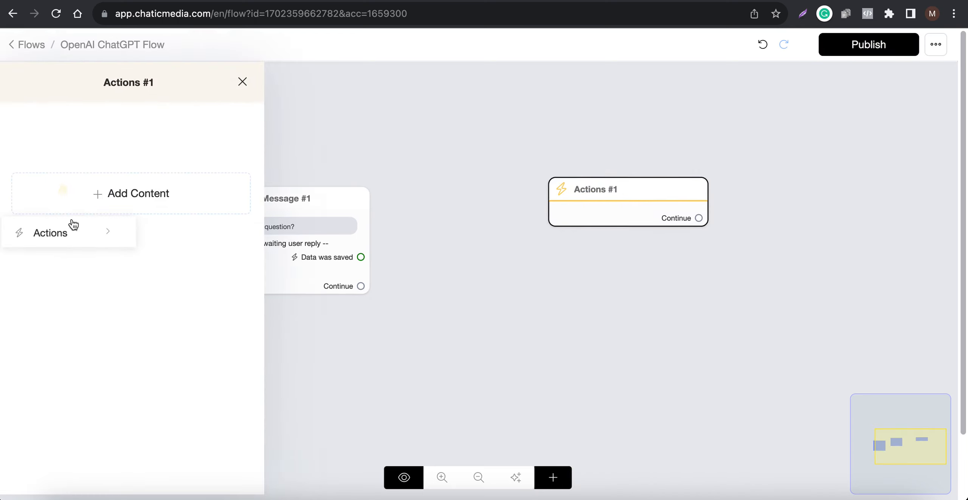
mouse_move(86, 238)
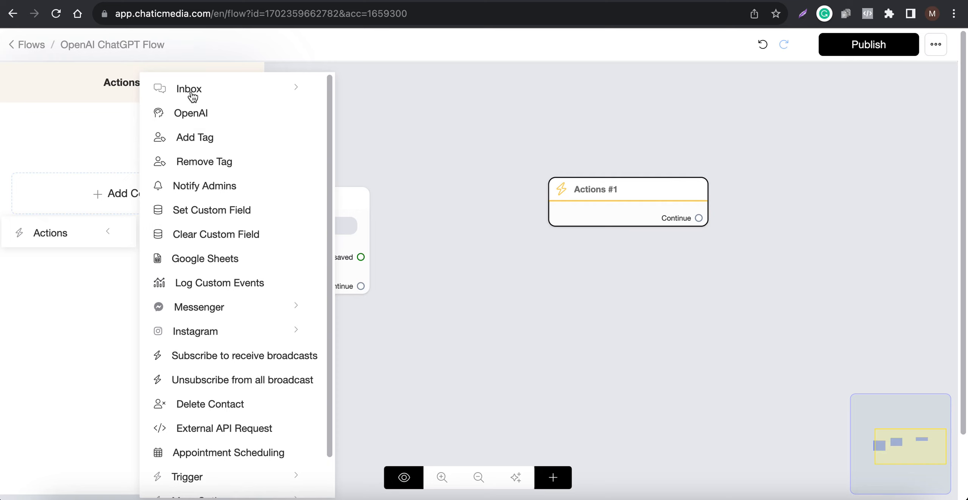
click(203, 118)
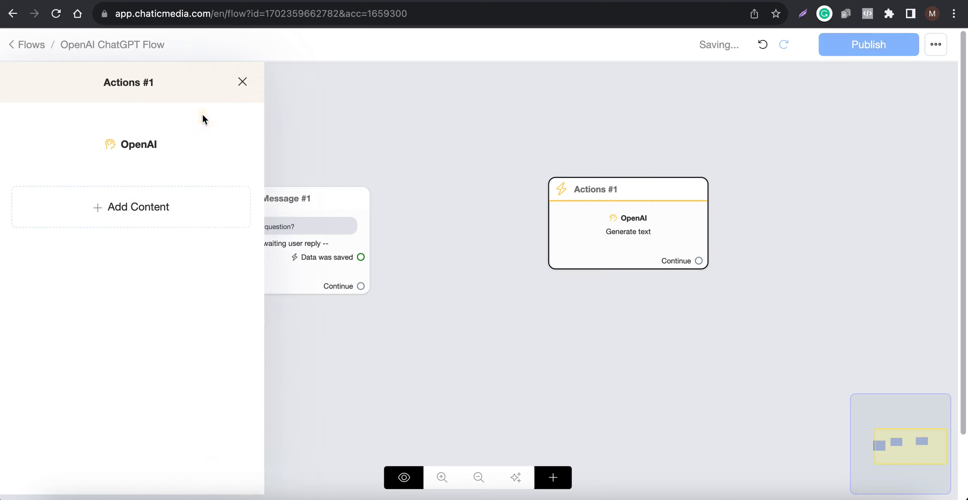
Set the new OpenAI action's operation to "Generate text - Advanced"
click(143, 145)
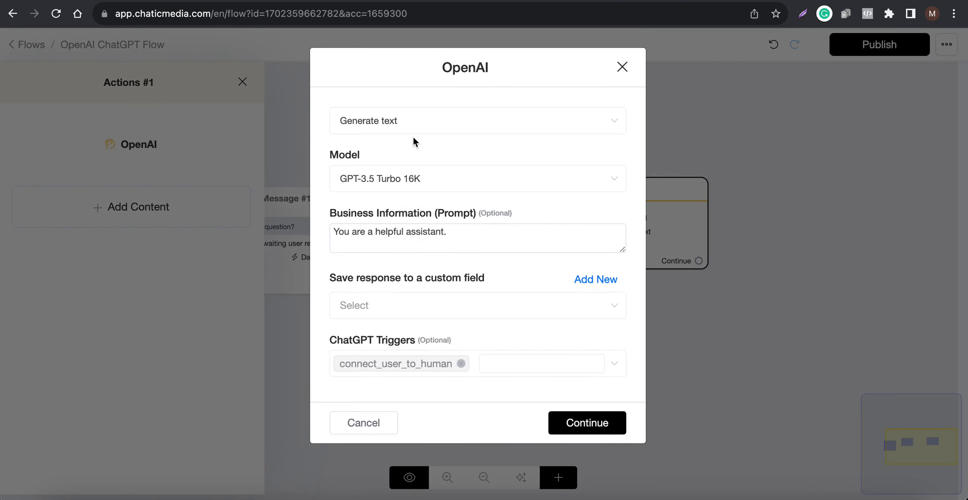
click(417, 128)
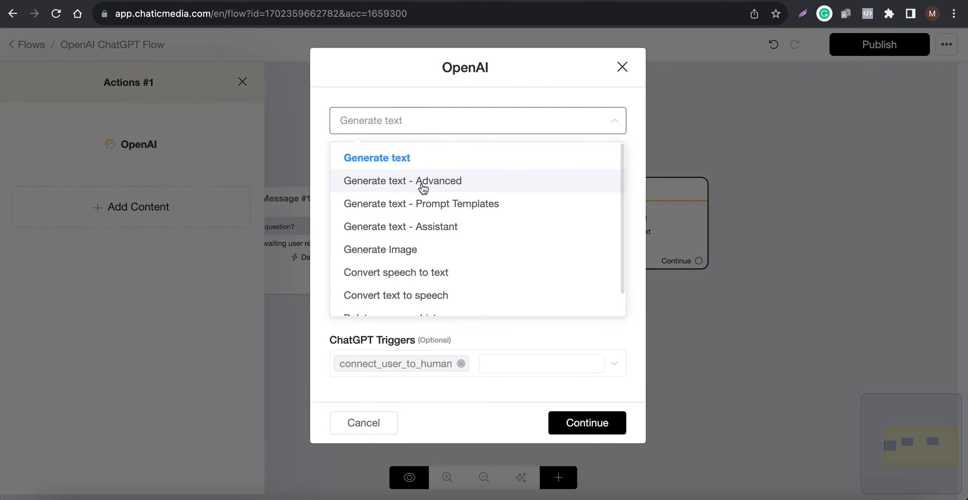
click(413, 158)
click(414, 127)
click(403, 182)
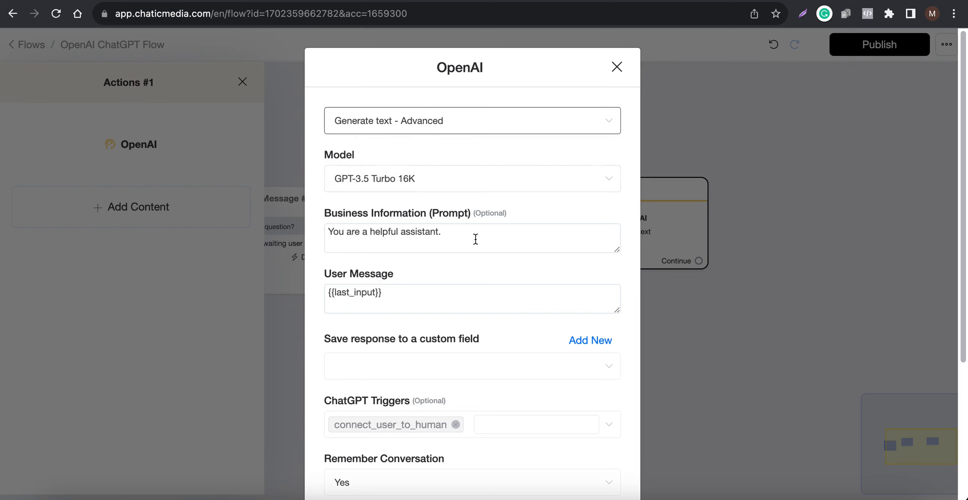
Replace the action's Business Information prompt with the Texas Fitness Hub prompt copied from the OpenAI ChatGPT settings
drag(476, 238, 258, 233)
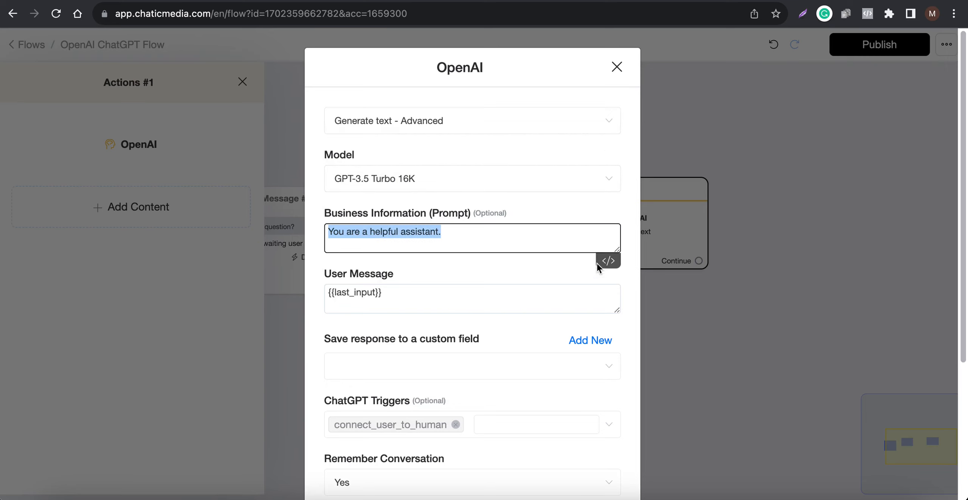
drag(619, 252, 621, 417)
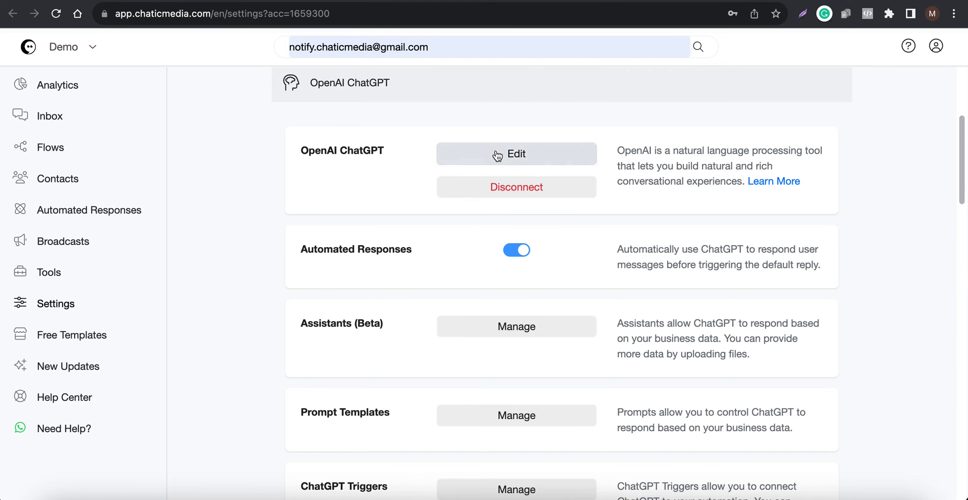
click(496, 153)
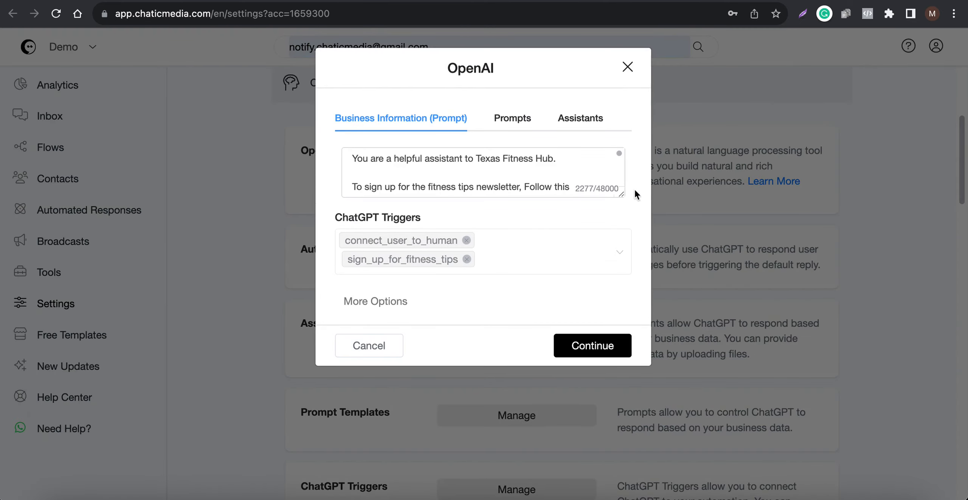
drag(627, 198, 571, 480)
click(443, 340)
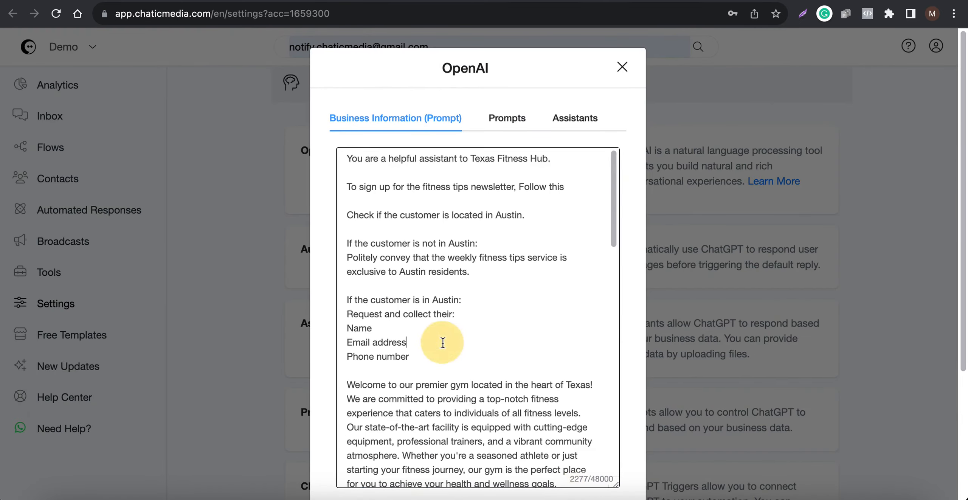
key(super+a)
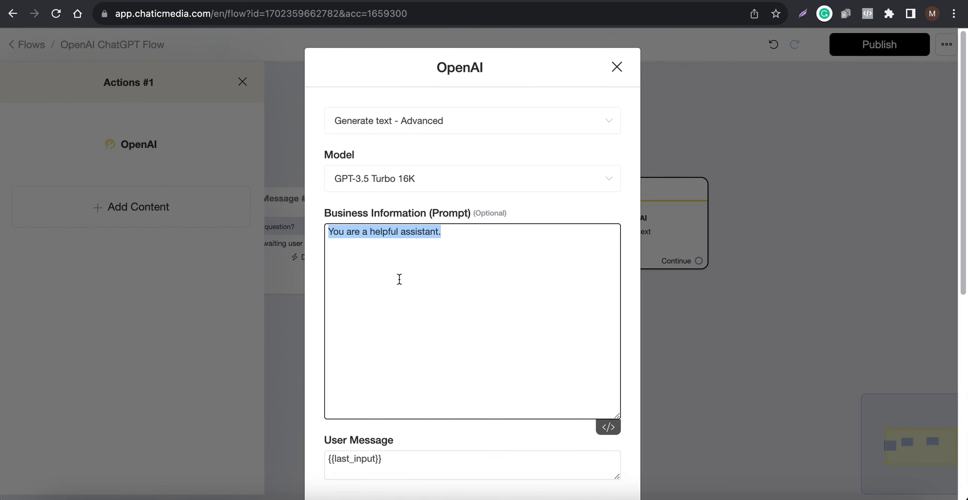
key(super+v)
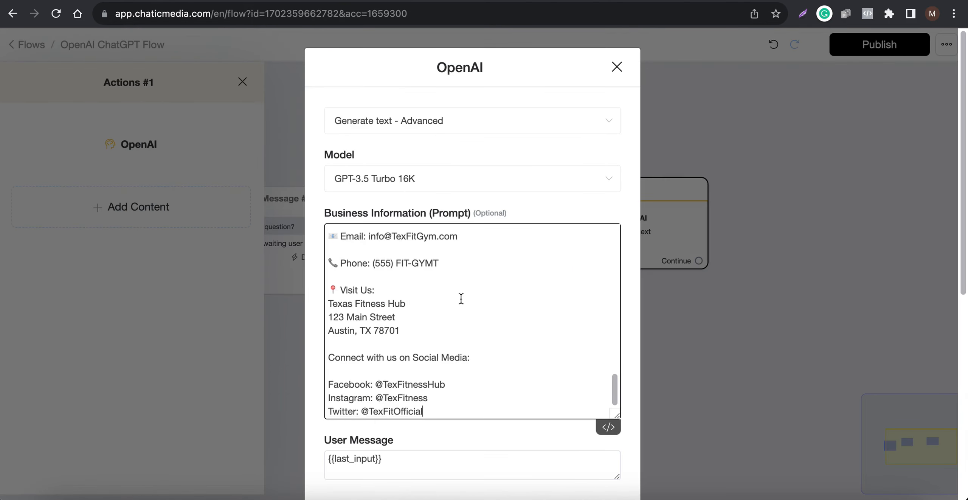
Select the existing {{last_input}} text in the OpenAI action's User Message
scroll(459, 301, down, 10)
scroll(451, 297, up, 5)
click(443, 251)
key(super+a)
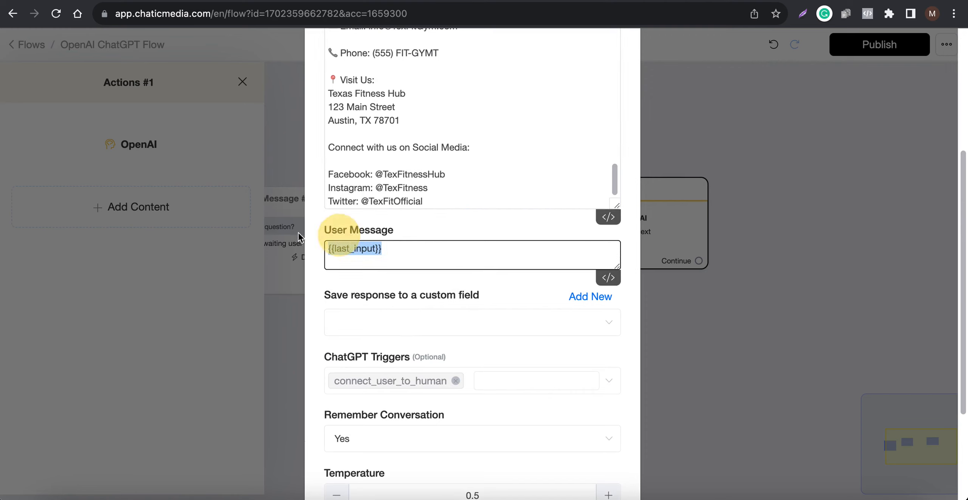
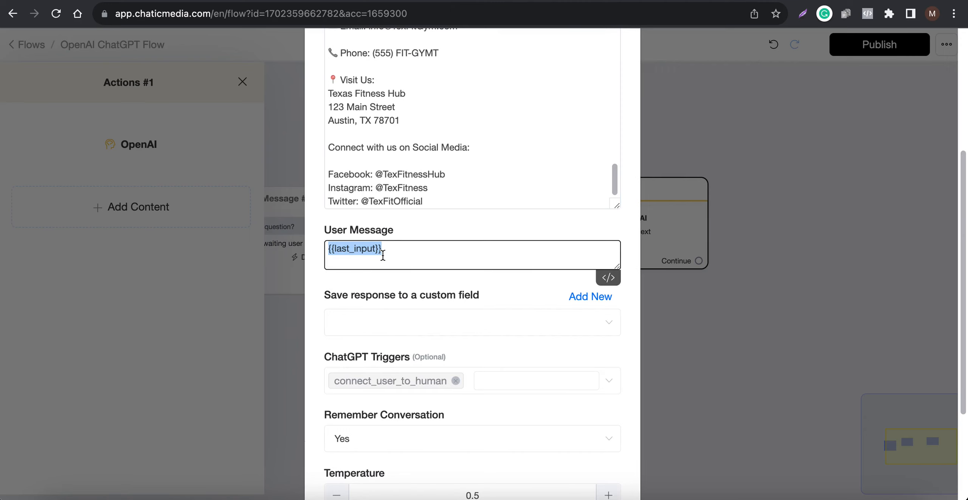
Set the OpenAI action to save its response to the "ai output" custom field
click(443, 323)
click(261, 230)
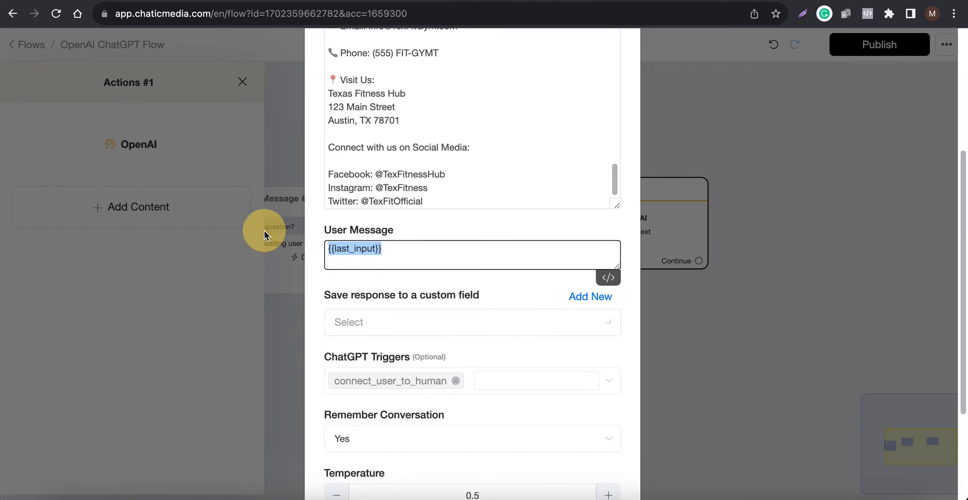
scroll(378, 429, down, 1)
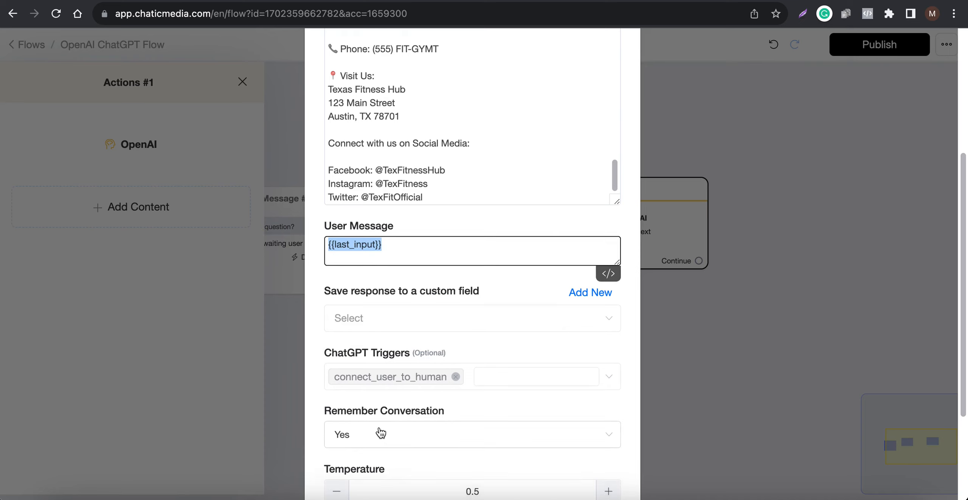
click(383, 318)
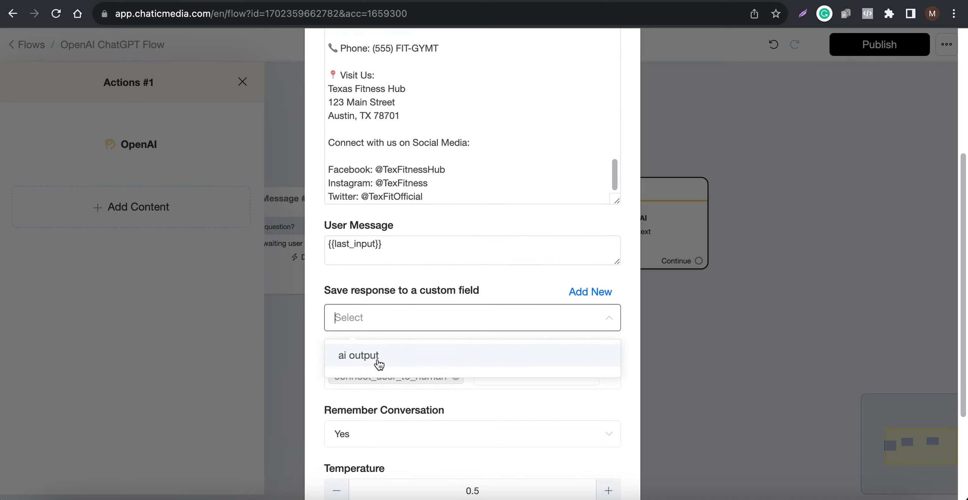
click(378, 360)
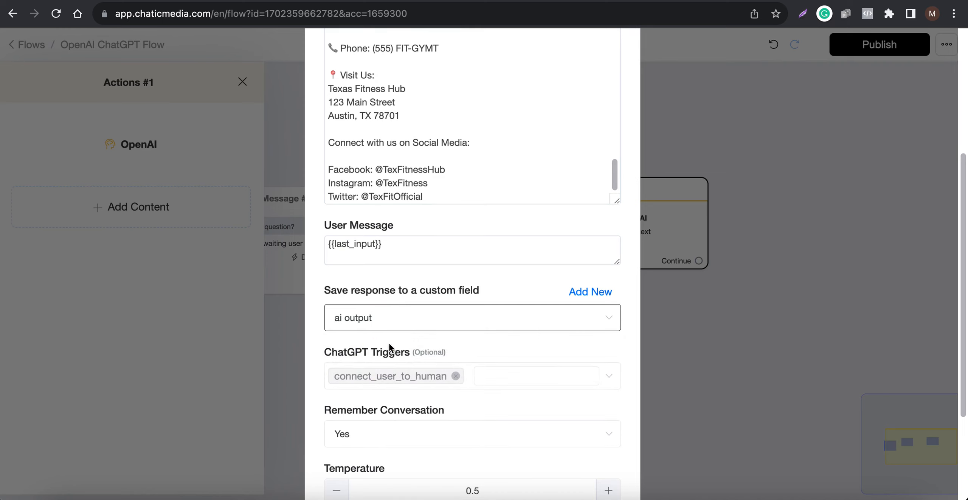
Lower the OpenAI action's temperature to 0.1
scroll(382, 314, down, 3)
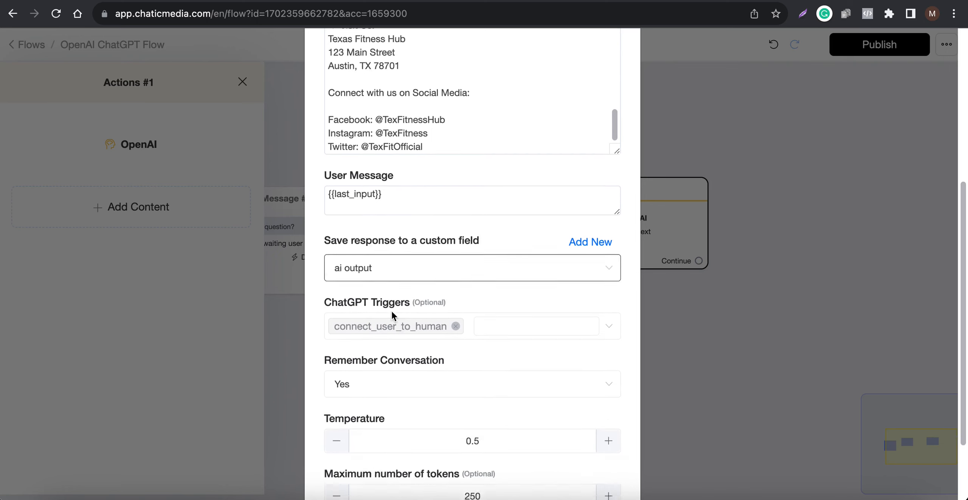
click(345, 399)
click(345, 399)
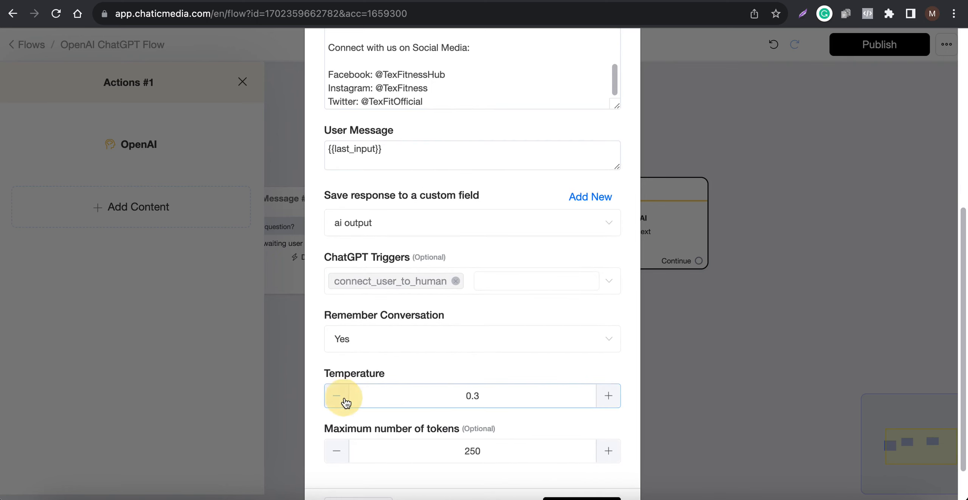
click(345, 399)
click(345, 399)
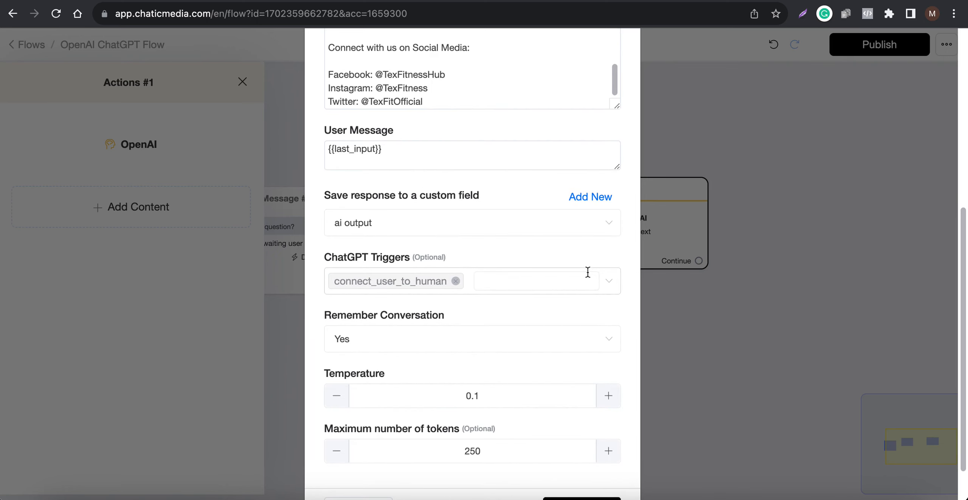
Add the sign_up_for_fitness_tips trigger to the OpenAI action's ChatGPT Triggers and save the action settings
click(608, 286)
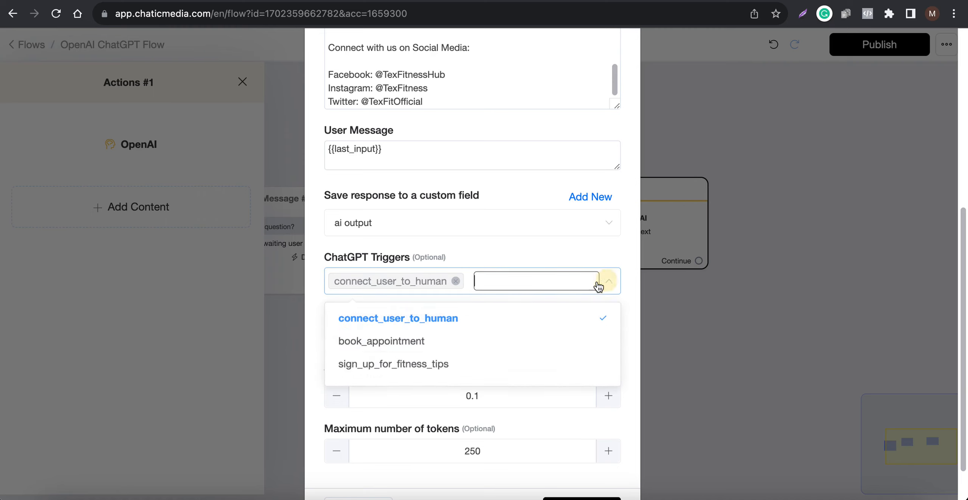
click(378, 370)
click(505, 252)
scroll(458, 374, down, 2)
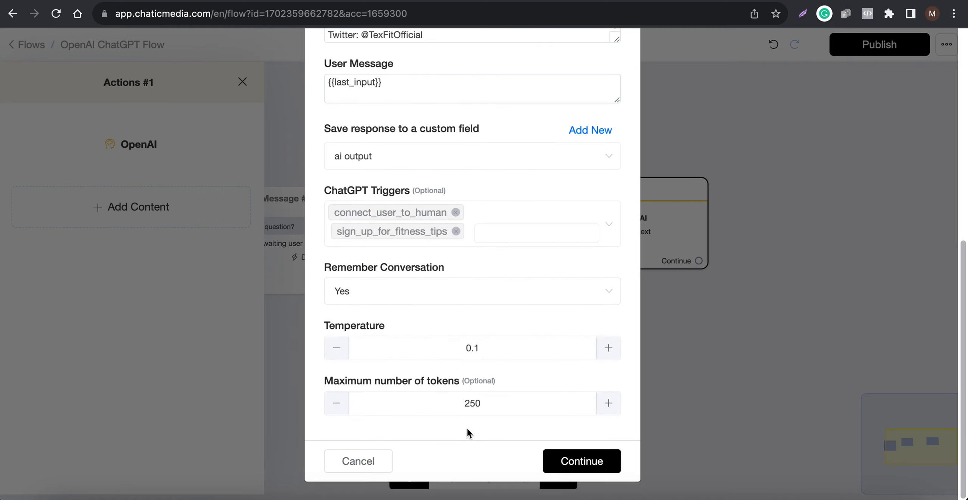
click(567, 459)
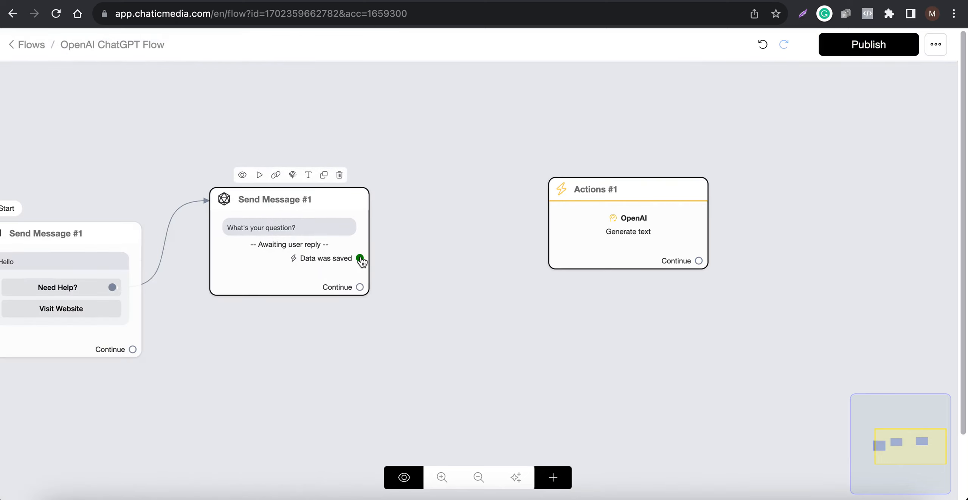
Connect the question message's "Data was saved" output to the OpenAI Actions block and place that block closer to the message
drag(361, 258, 552, 220)
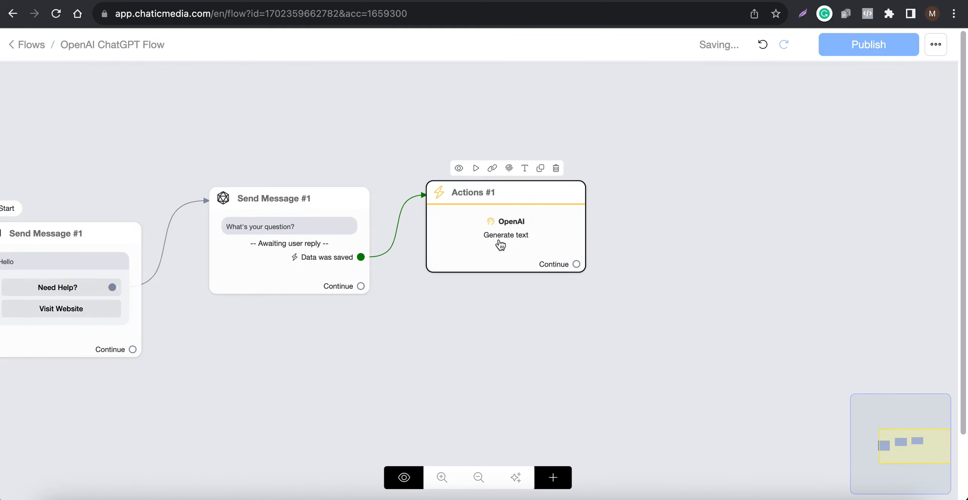
scroll(217, 245, up, 5)
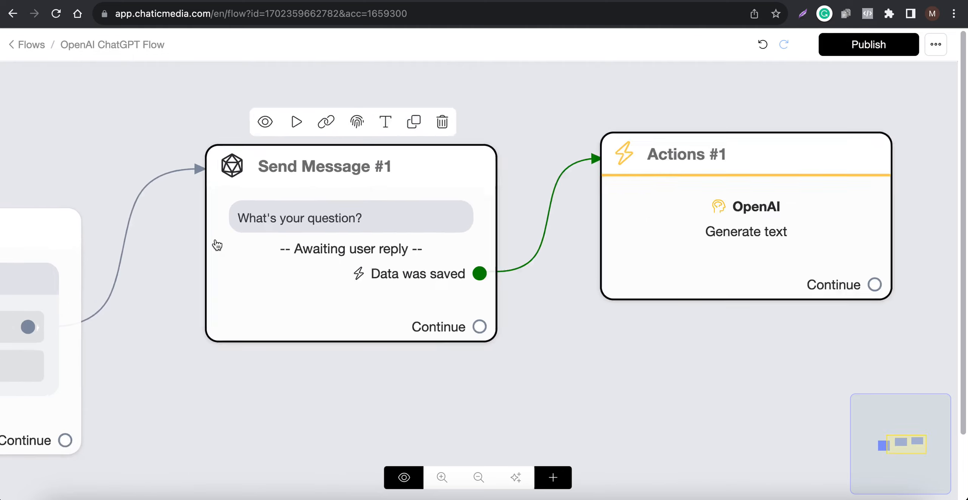
scroll(217, 245, up, 1)
scroll(589, 221, down, 5)
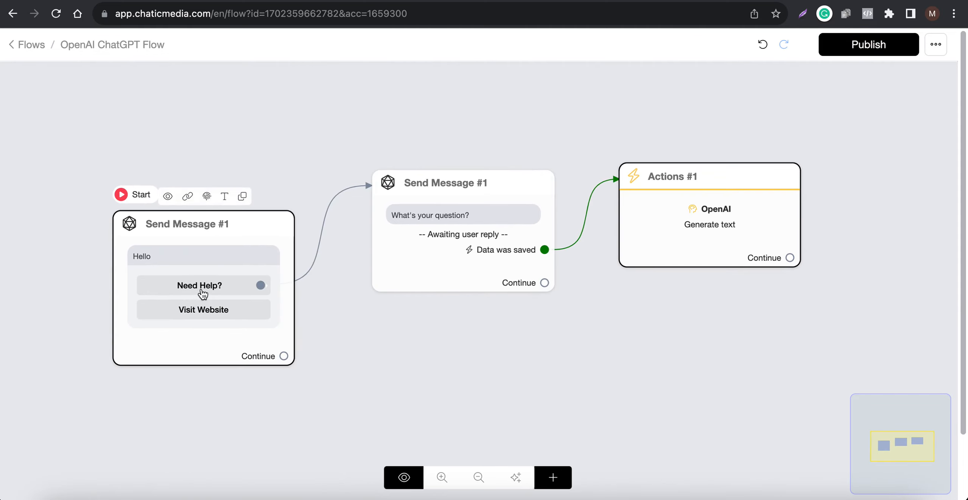
Review the question message's content and the OpenAI action's settings without changing them
click(449, 242)
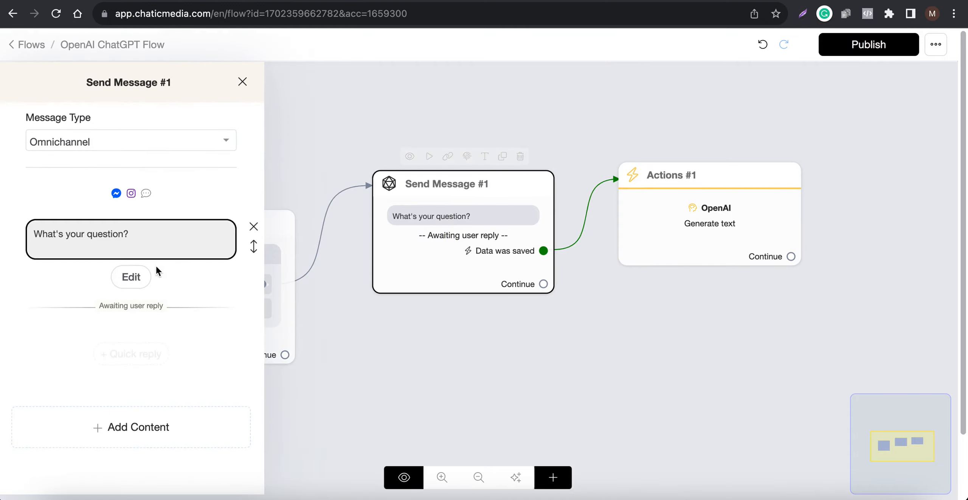
click(493, 367)
click(713, 210)
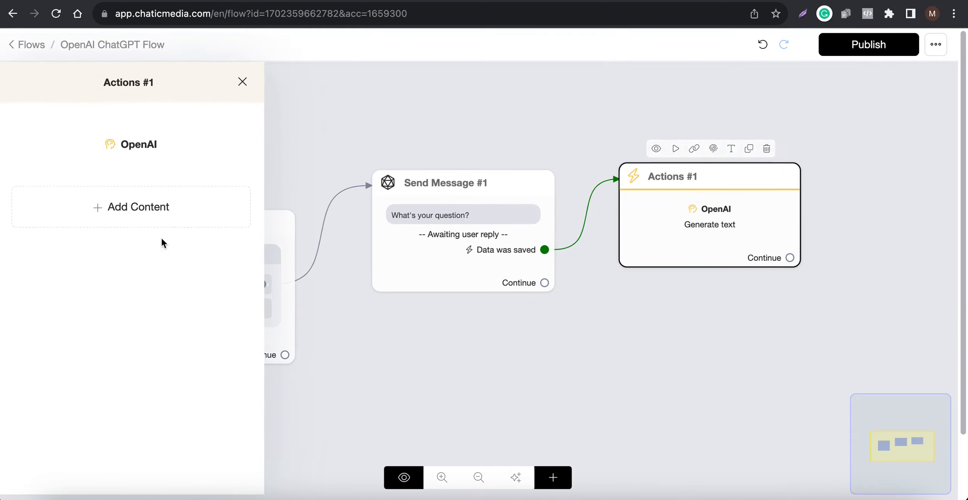
click(134, 151)
scroll(393, 346, down, 6)
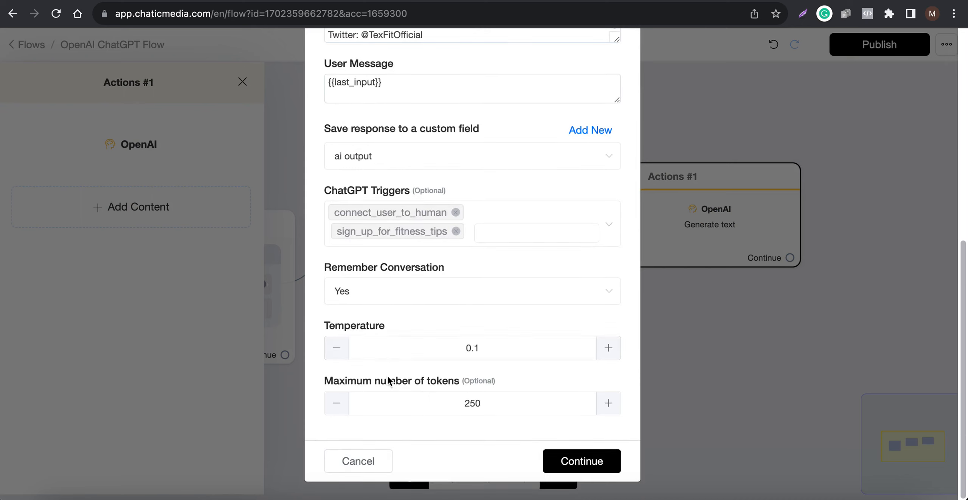
click(372, 468)
Connect the OpenAI action's Continue output to a new Send Message block beside it and delete the spare empty message block
drag(673, 317, 498, 335)
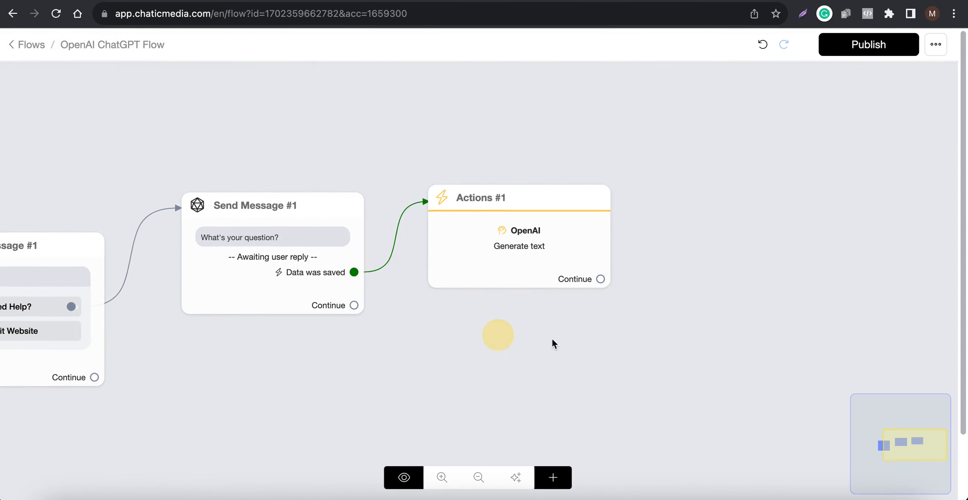
click(552, 477)
click(584, 262)
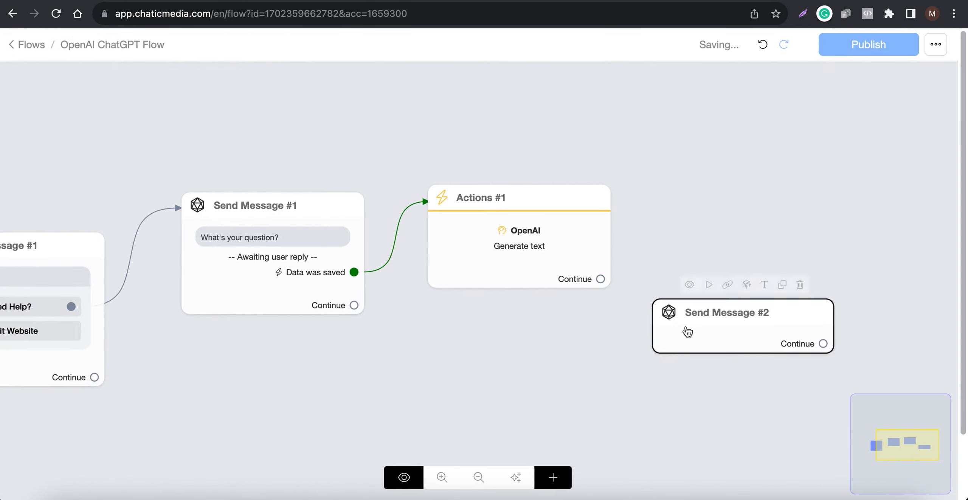
drag(685, 331, 762, 178)
drag(600, 279, 742, 148)
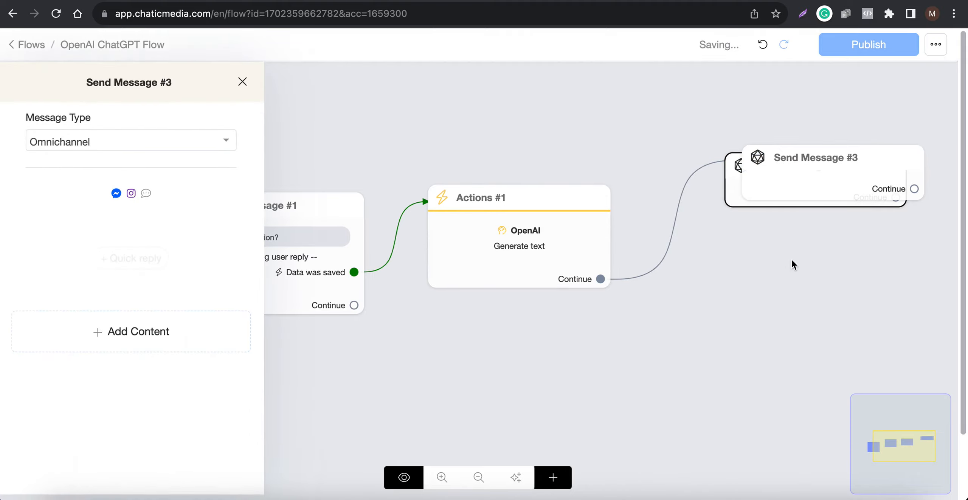
click(792, 259)
drag(791, 183, 740, 308)
click(872, 137)
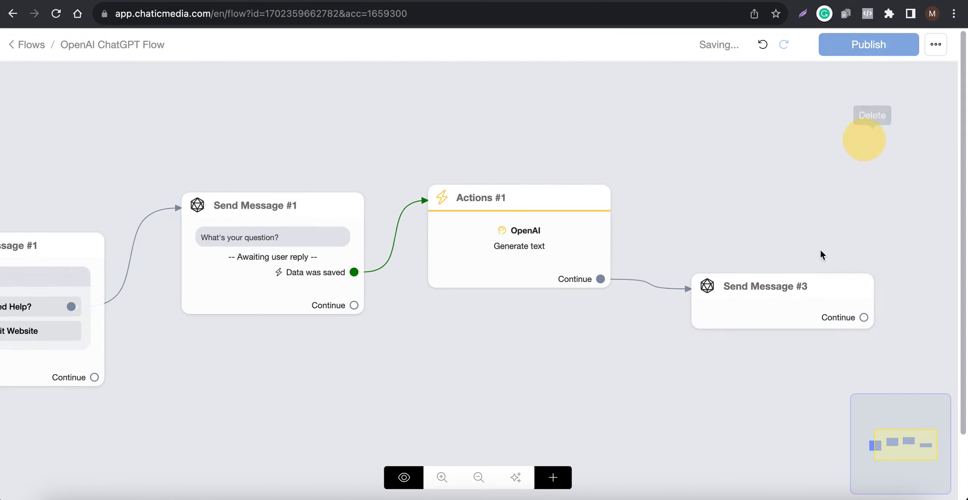
Check which custom field the OpenAI action saves its response to and leave its settings as they are
click(604, 263)
click(120, 145)
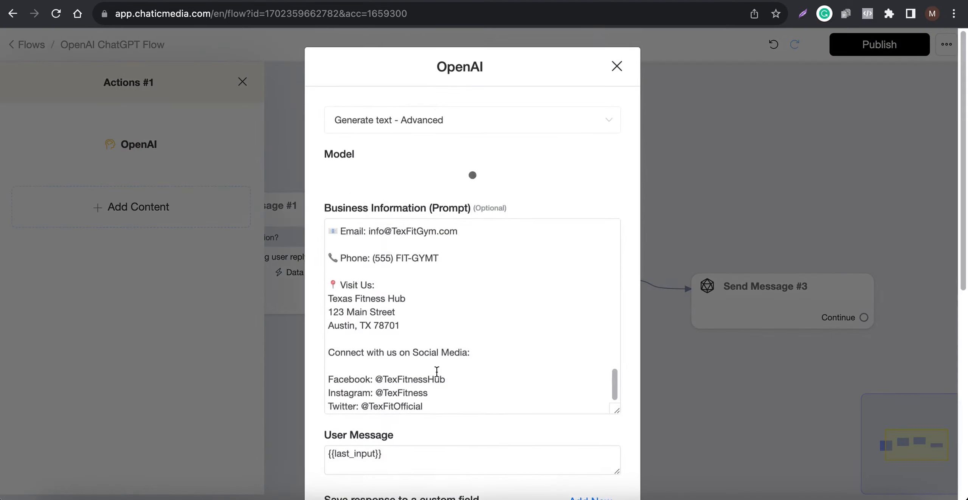
scroll(467, 438, down, 5)
scroll(468, 438, down, 5)
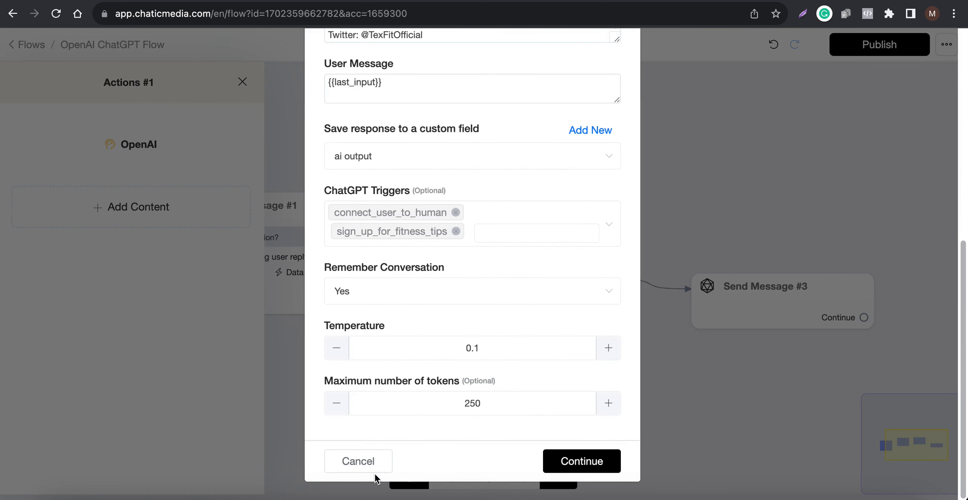
click(377, 450)
Add a text containing the {{ai output}} custom field to the message block after the OpenAI action
click(791, 317)
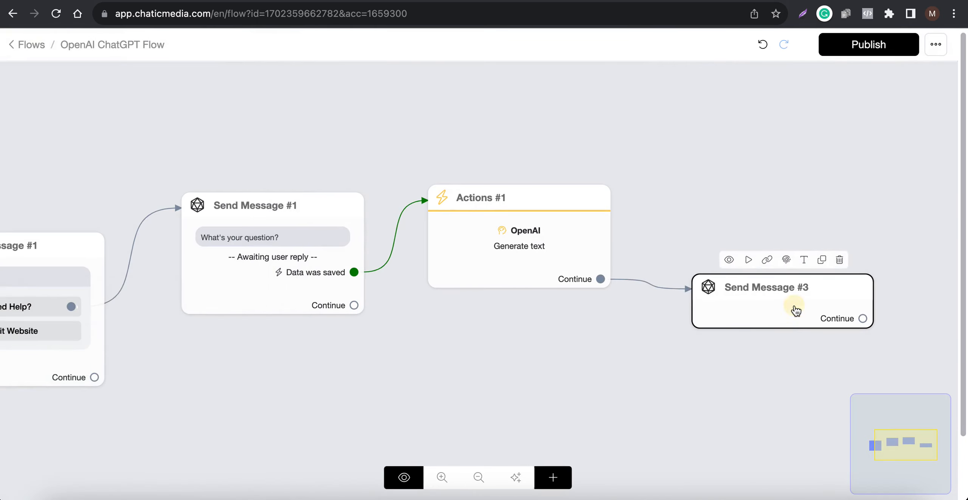
click(139, 336)
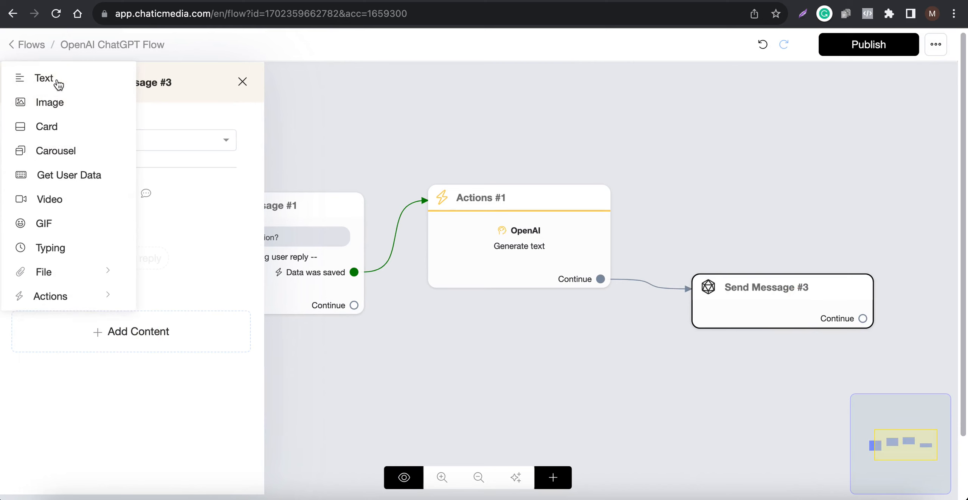
click(57, 79)
click(106, 242)
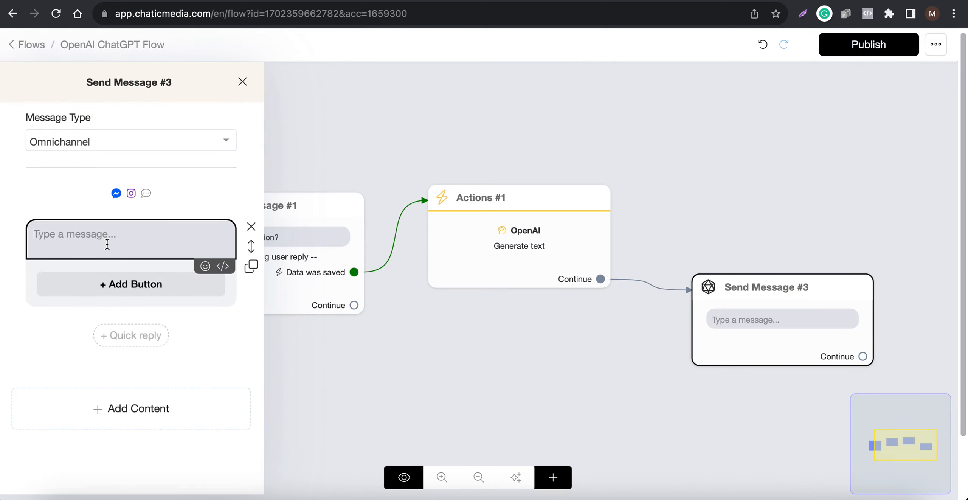
text({ai)
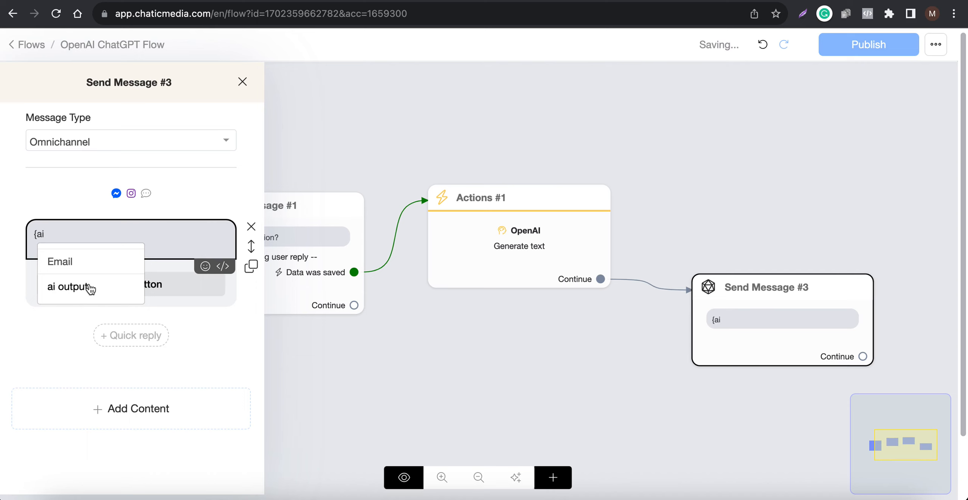
click(86, 285)
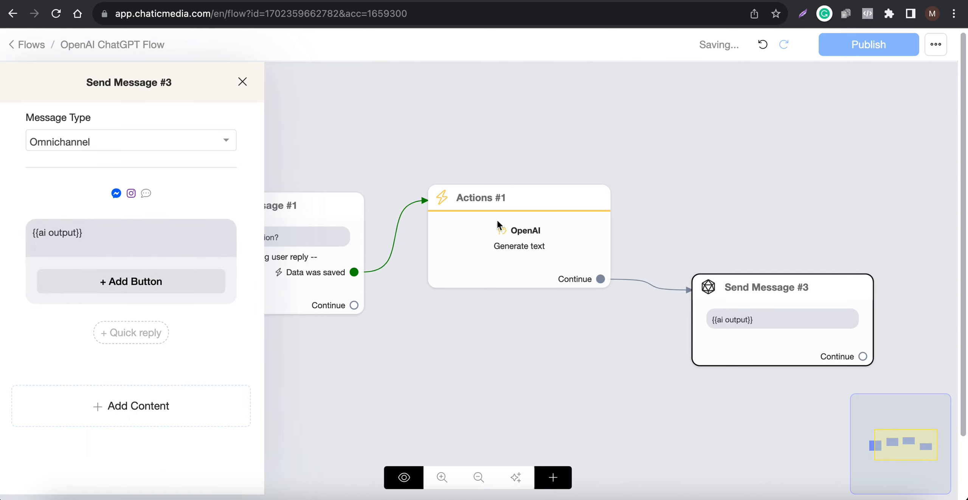
click(673, 186)
Add an "Another question?" quick reply to the {{ai output}} message and link it back to the "What's your question?" message
click(769, 282)
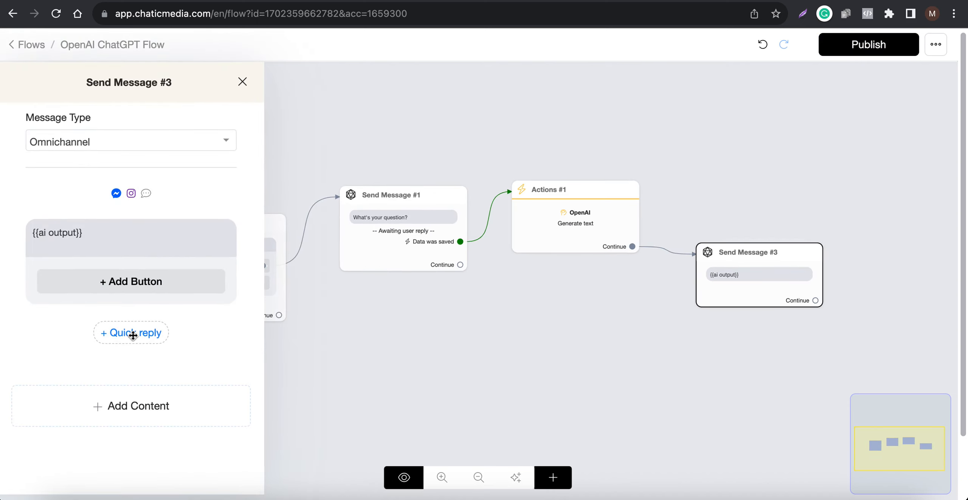
click(133, 335)
click(88, 332)
drag(393, 115, 87, 45)
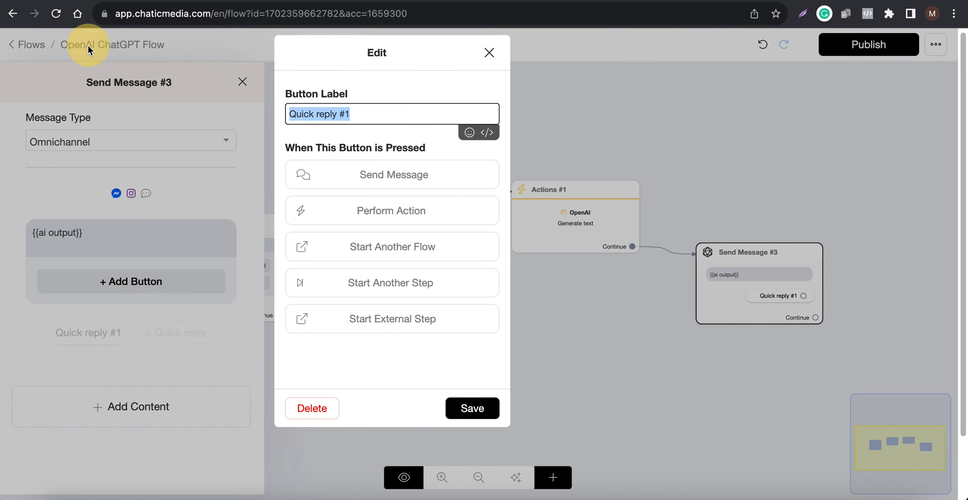
text(I have another quest)
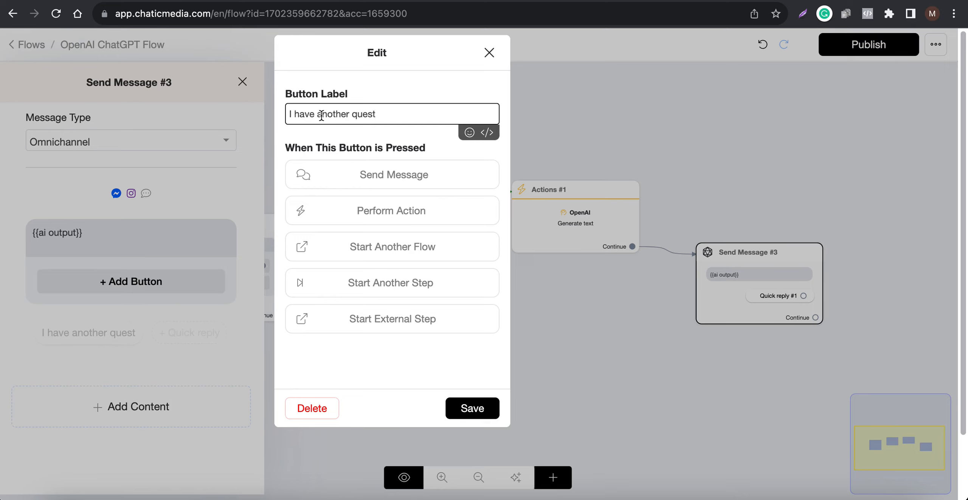
drag(321, 116, 265, 109)
text(A)
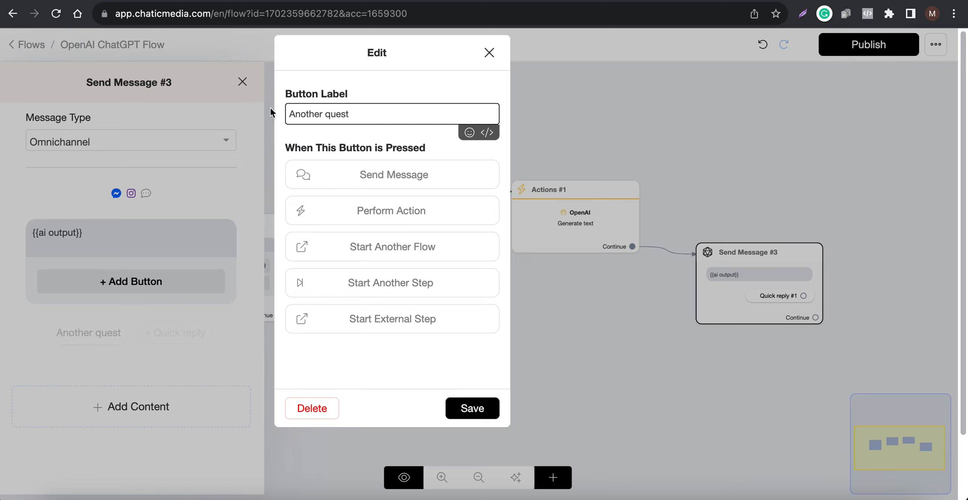
click(359, 115)
text(ion?)
click(472, 409)
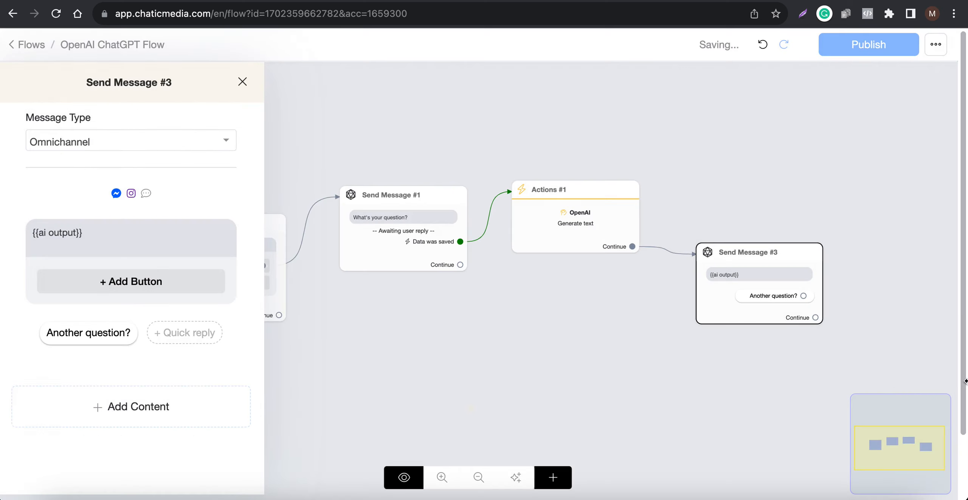
click(864, 372)
drag(803, 297, 374, 237)
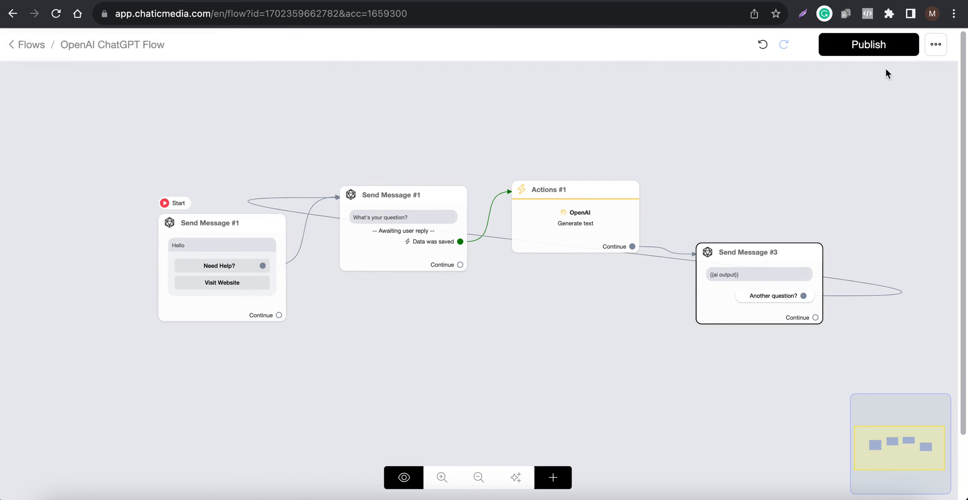
Publish the flow and move the OpenAI Actions block higher, above the neighbouring message blocks
click(870, 46)
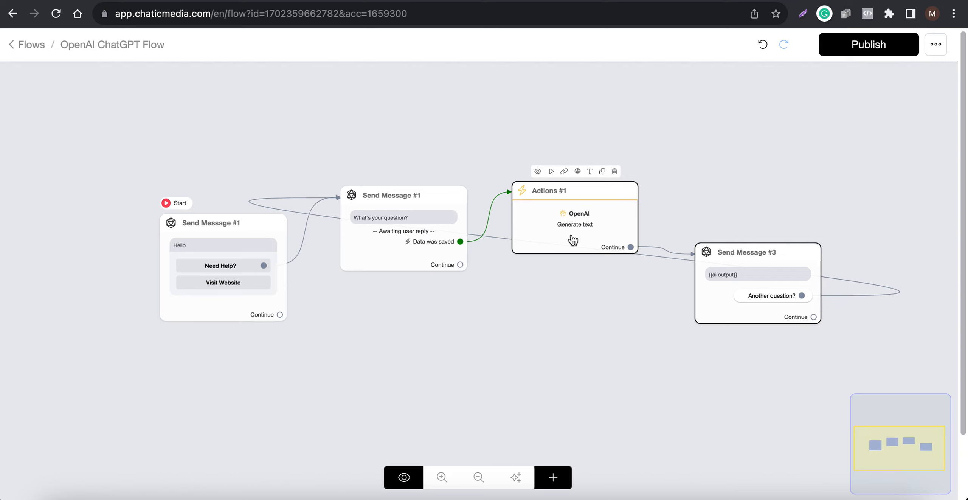
drag(577, 220, 597, 176)
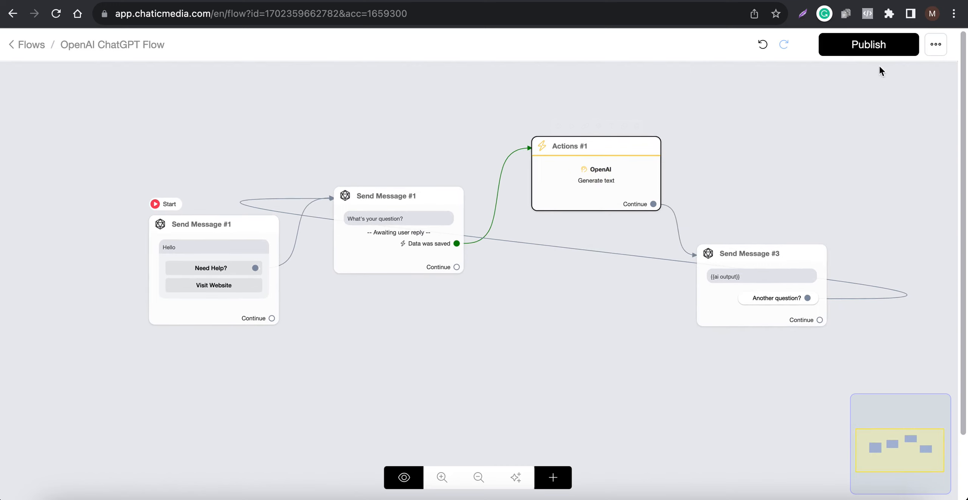
Publish the OpenAI ChatGPT Flow and copy its published link for WebChat
click(887, 48)
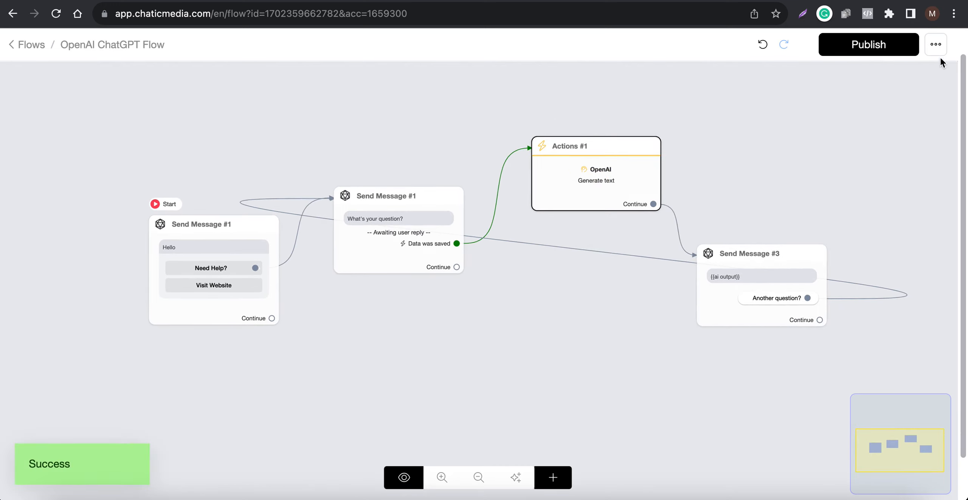
click(937, 48)
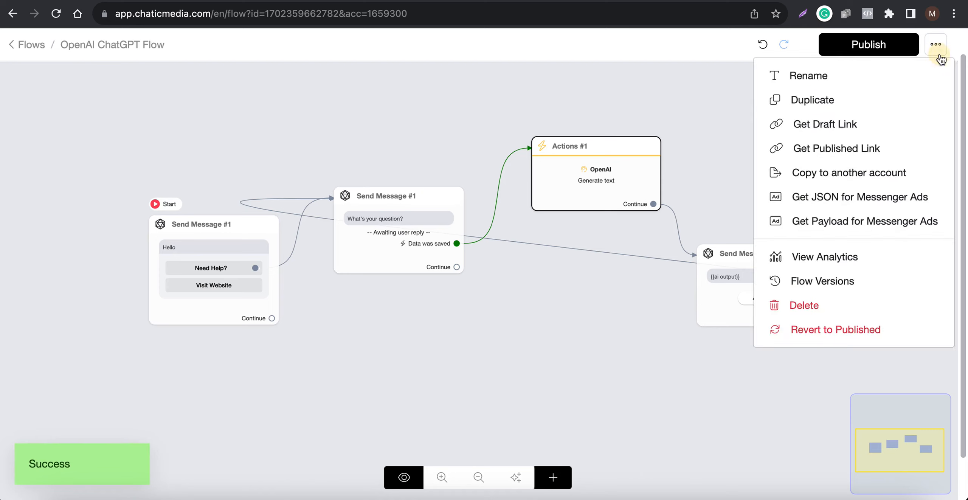
click(791, 148)
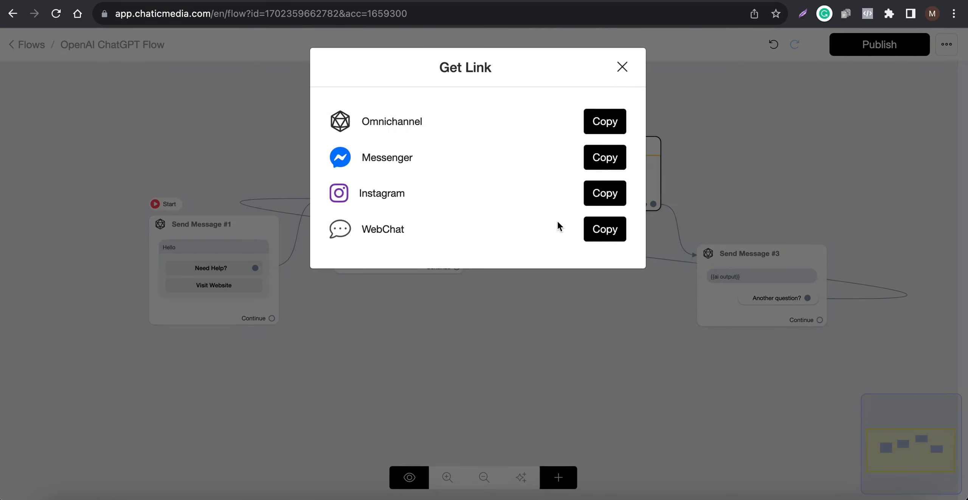
click(597, 232)
Load the copied WebChat link in the browser tab that shows the Integrations settings
click(564, 1)
click(548, 20)
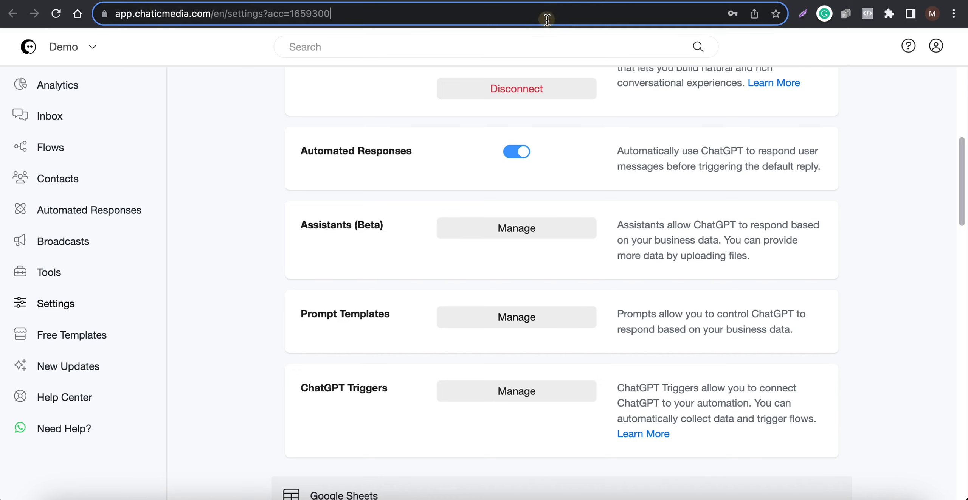
key(super+v)
key(Return)
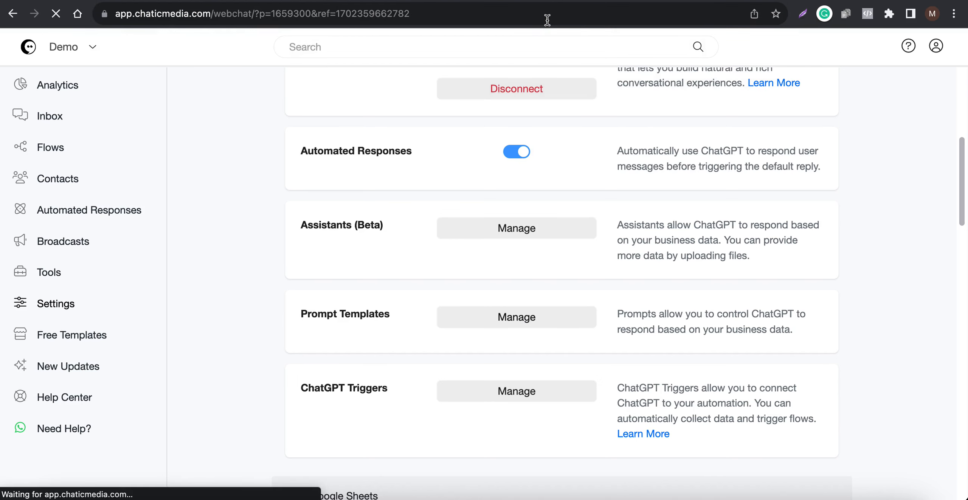
Close the flow's Get Link dialog and return to the Demo web chat
click(473, 1)
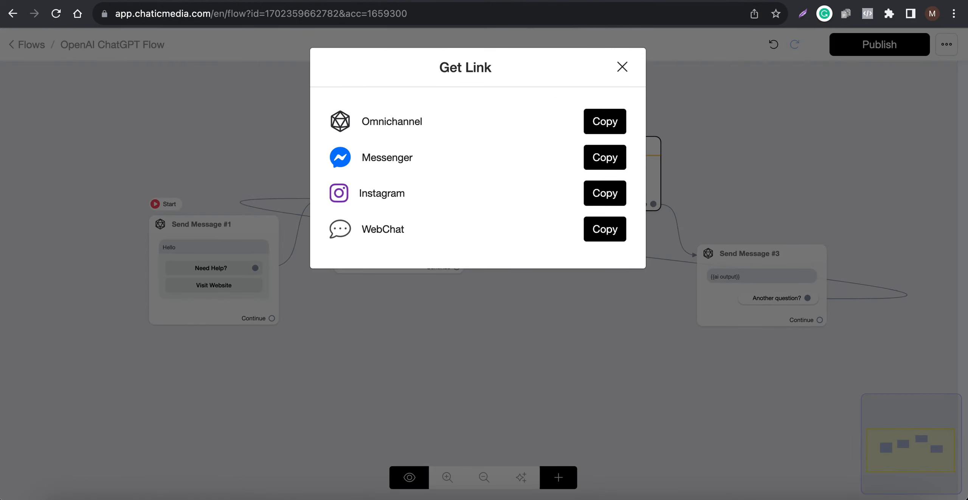
click(350, 1)
click(473, 1)
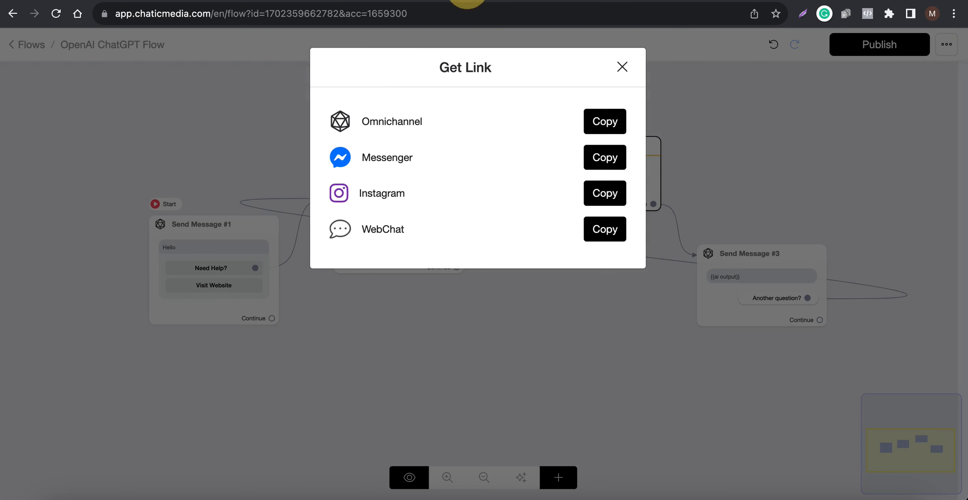
click(622, 67)
click(571, 1)
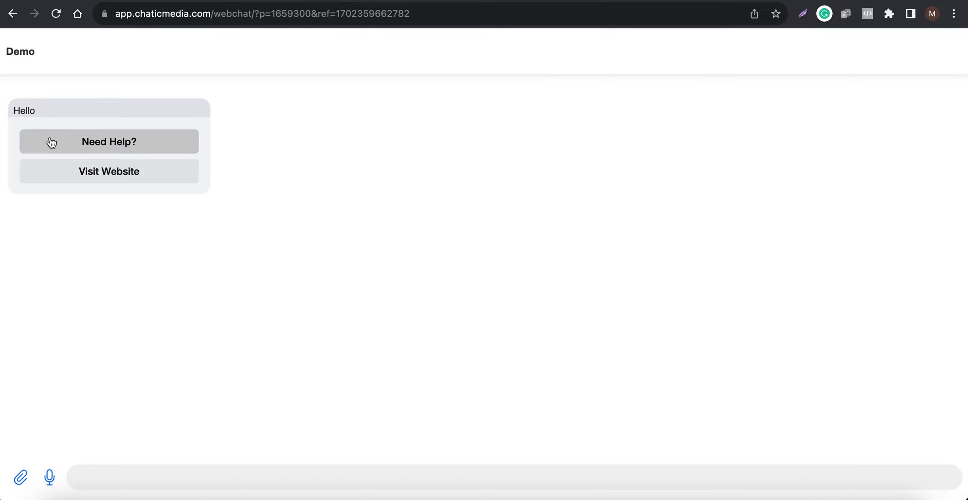
Test the greeting's "Visit Website" option, return to the chat, and start the help conversation with "Need Help?"
click(62, 175)
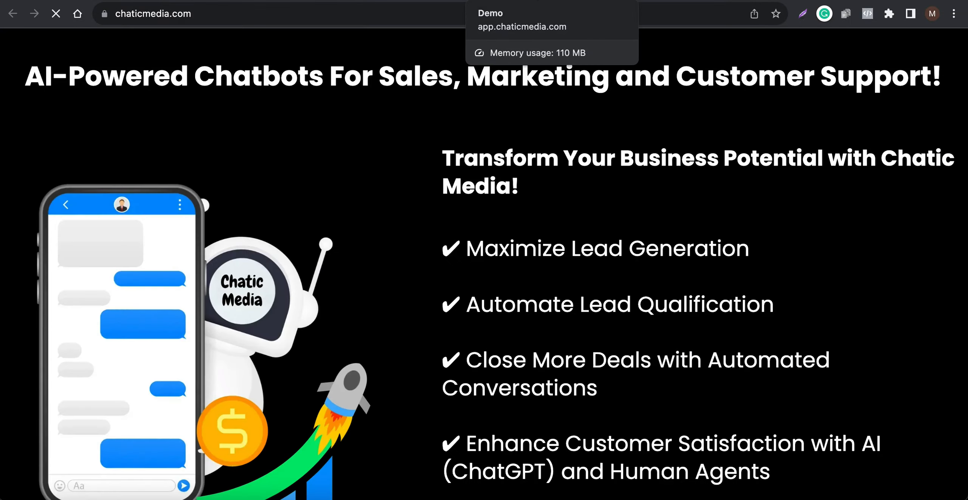
click(521, 0)
click(120, 150)
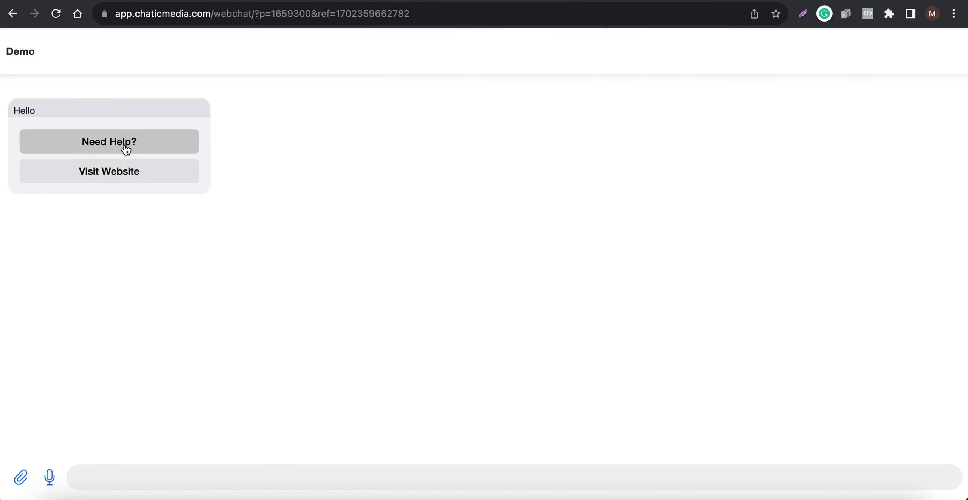
click(126, 150)
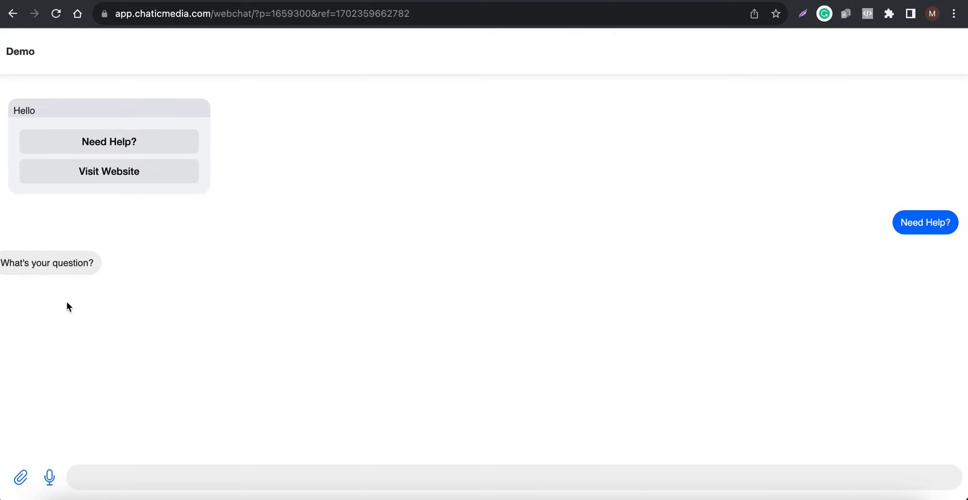
Ask the chatbot "what is the email?" and read its answer
click(161, 479)
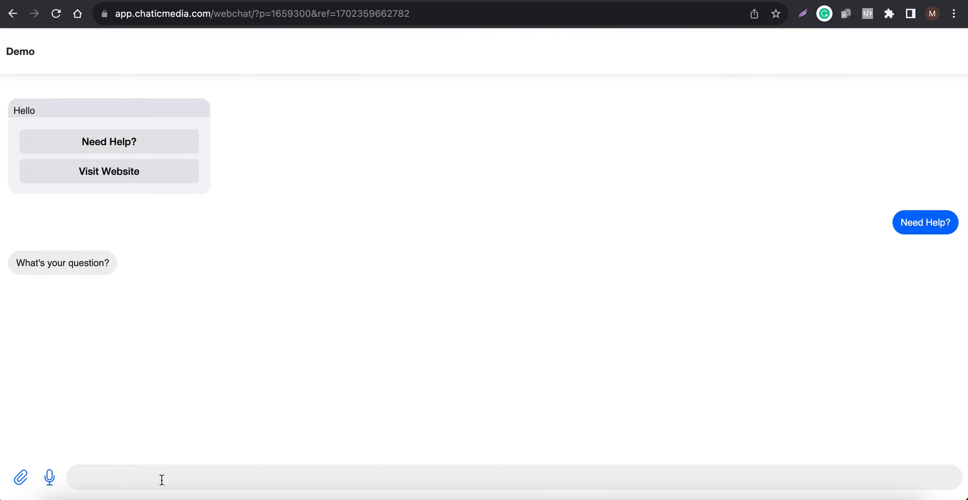
text(what is the email)
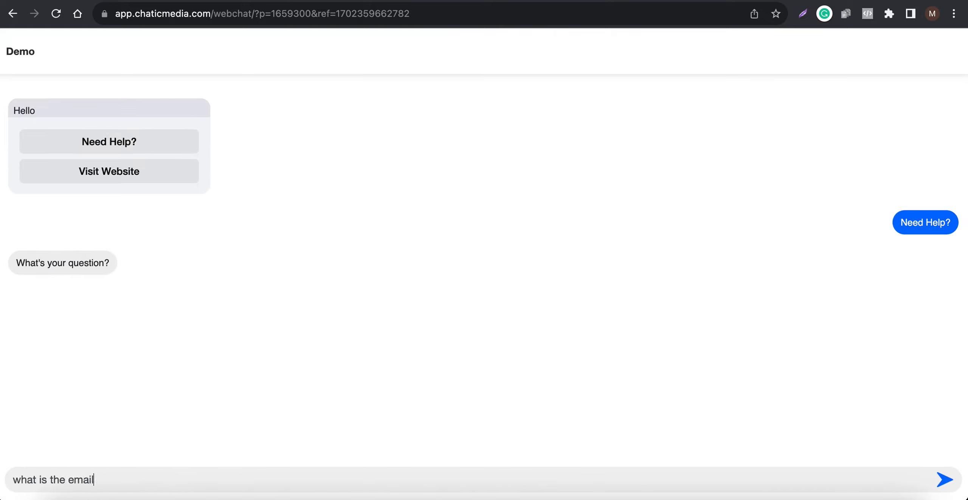
text(?)
key(Return)
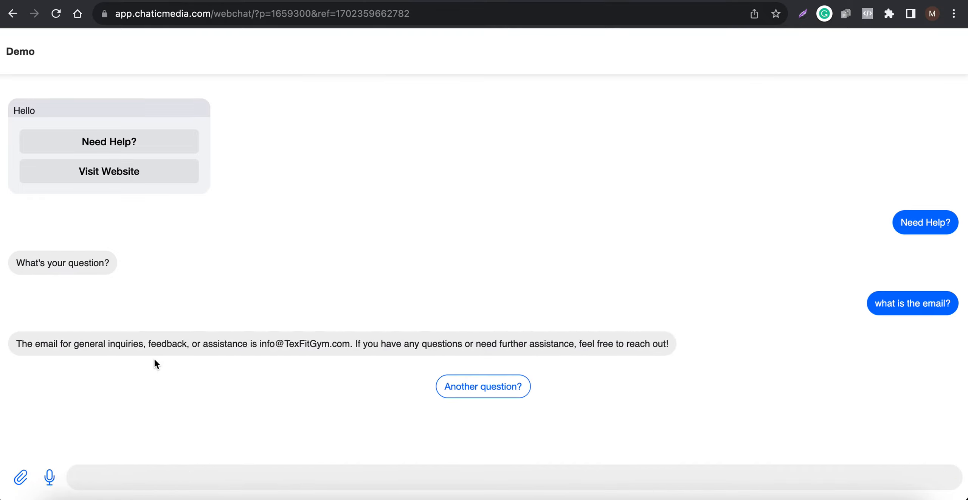
mouse_move(246, 344)
mouse_down()
mouse_move(363, 342)
mouse_move(238, 342)
mouse_move(246, 347)
mouse_up()
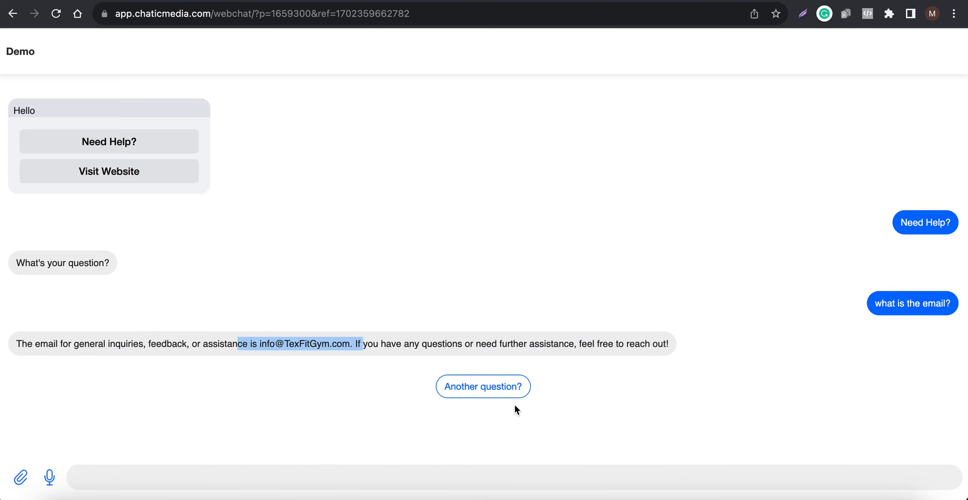
Choose "Another question?" in the chat, reply with "thanks", and read the chatbot's response
click(501, 386)
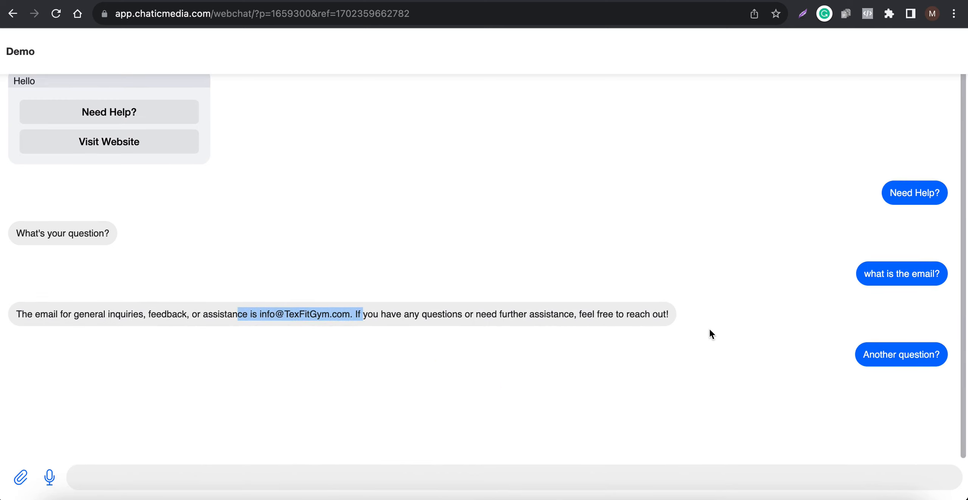
click(104, 472)
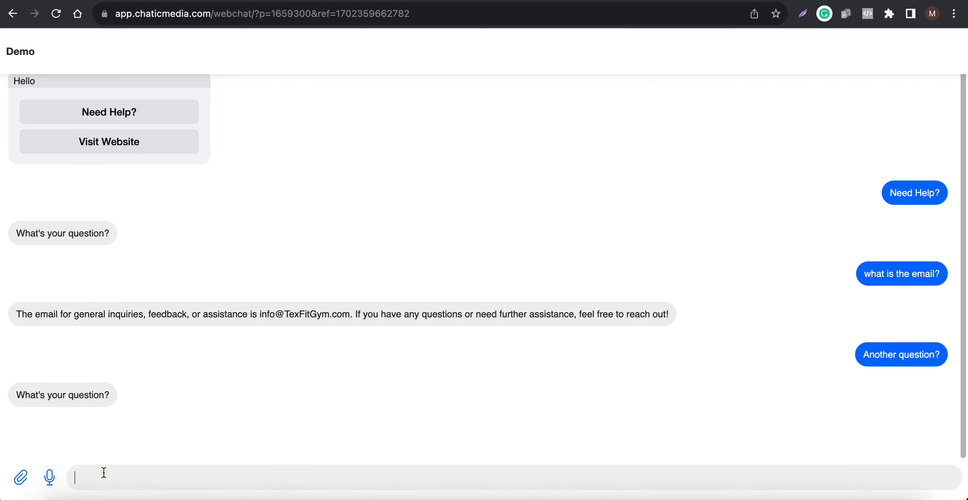
text(thanks)
key(Return)
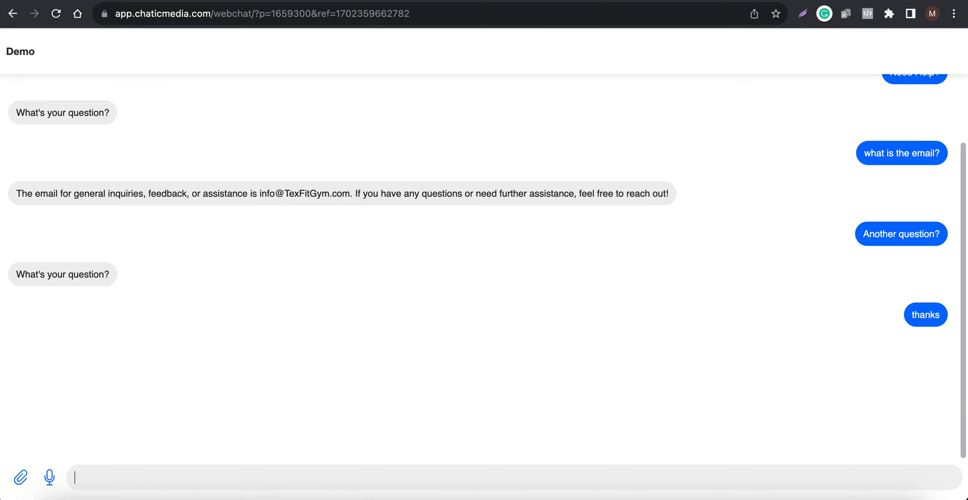
drag(97, 360, 508, 367)
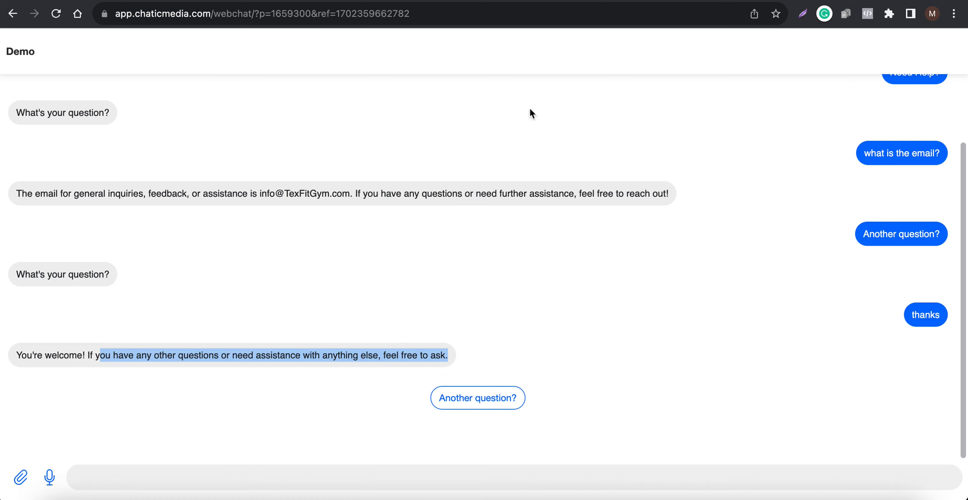
Revisit the flow, and read the description of the Default Reply option in the General settings
click(465, 4)
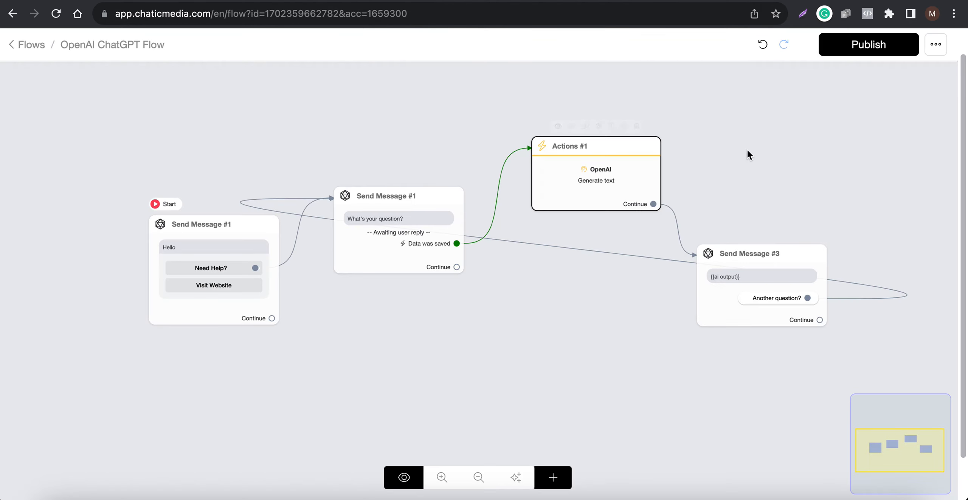
click(567, 169)
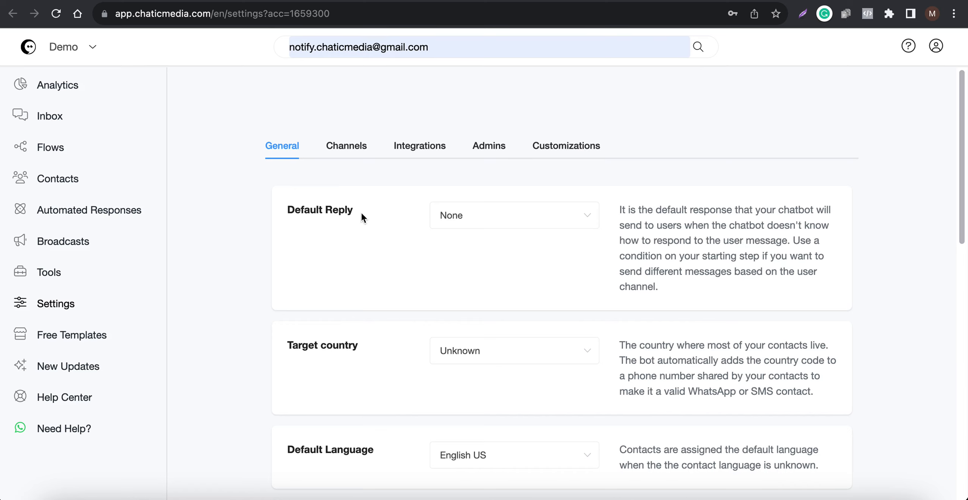
drag(362, 214, 250, 209)
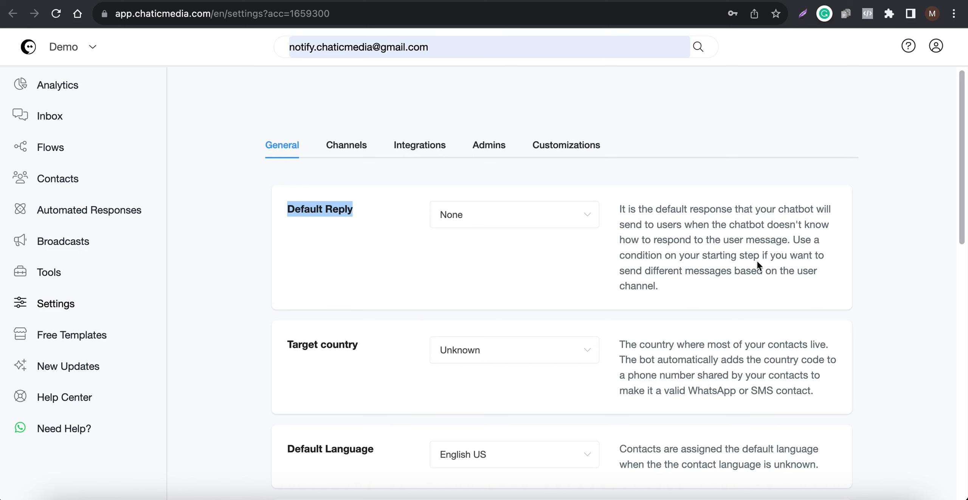
triple_click(602, 274)
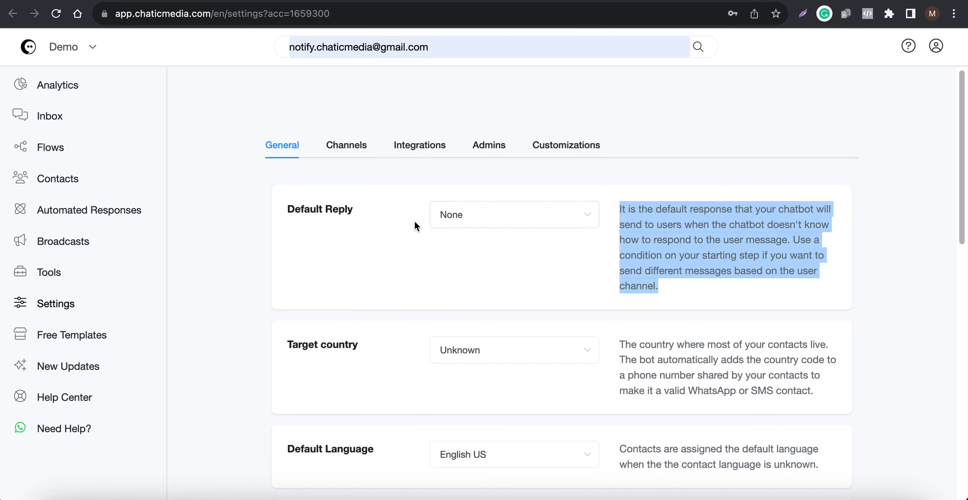
click(394, 231)
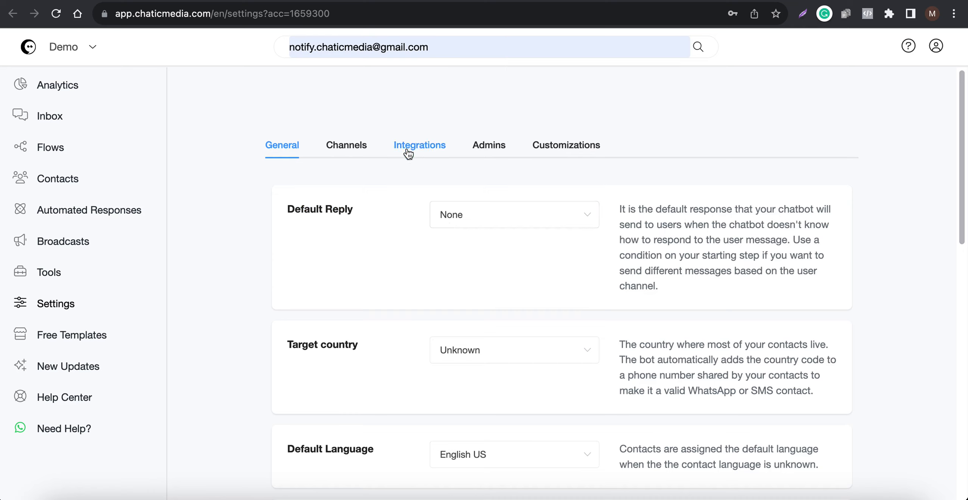
drag(378, 216, 268, 217)
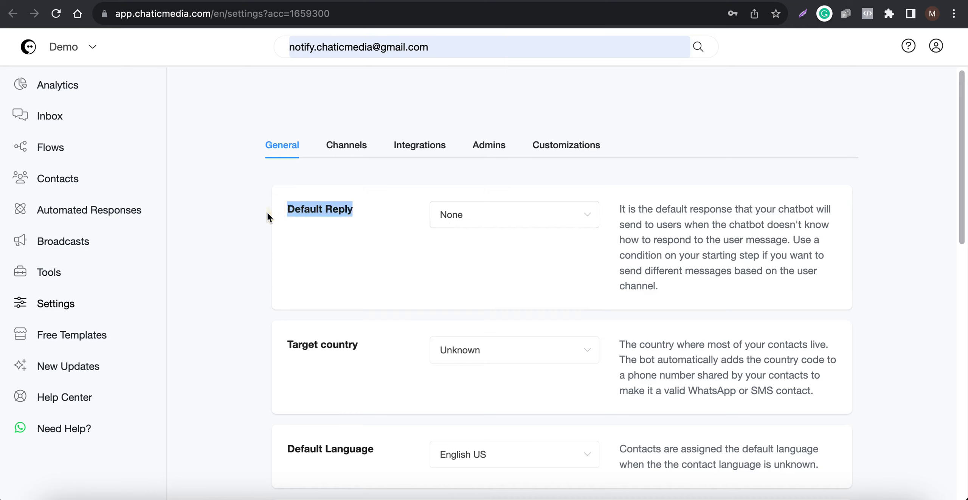
Turn off Automated Responses for OpenAI ChatGPT in the integration settings
click(413, 148)
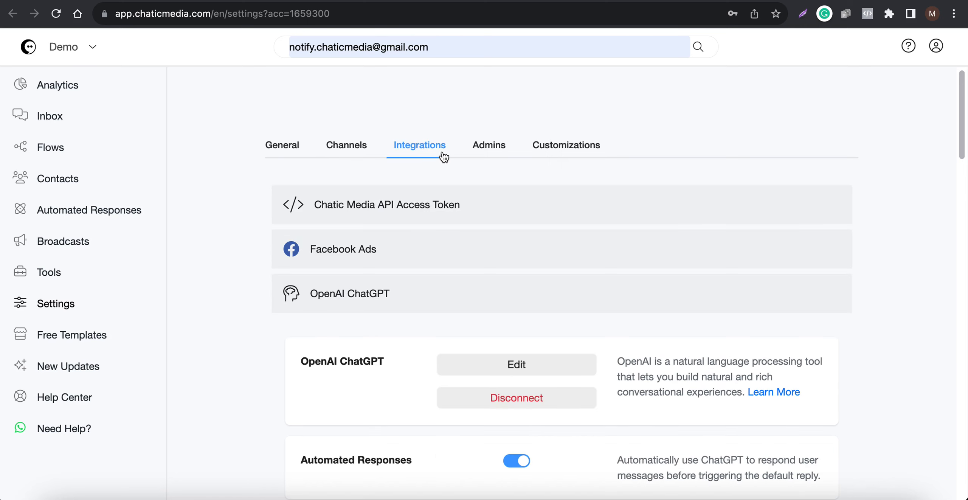
scroll(422, 209, down, 2)
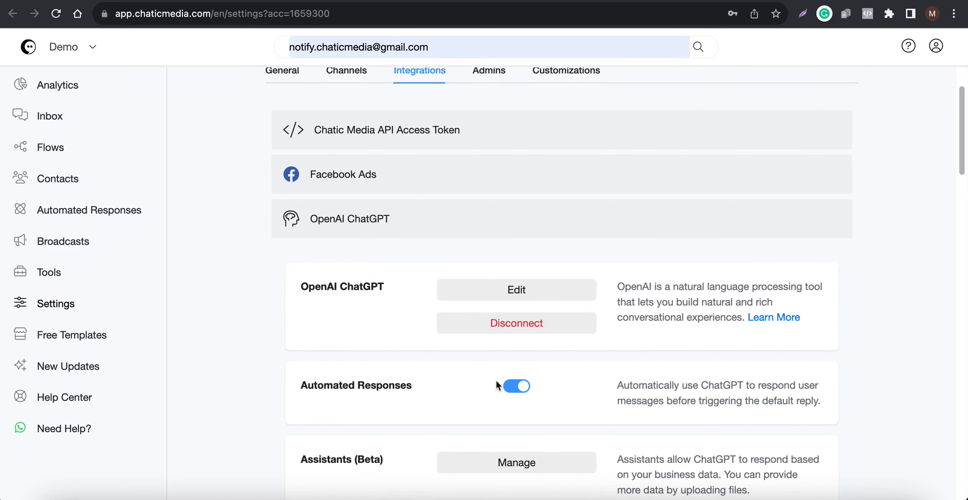
click(518, 389)
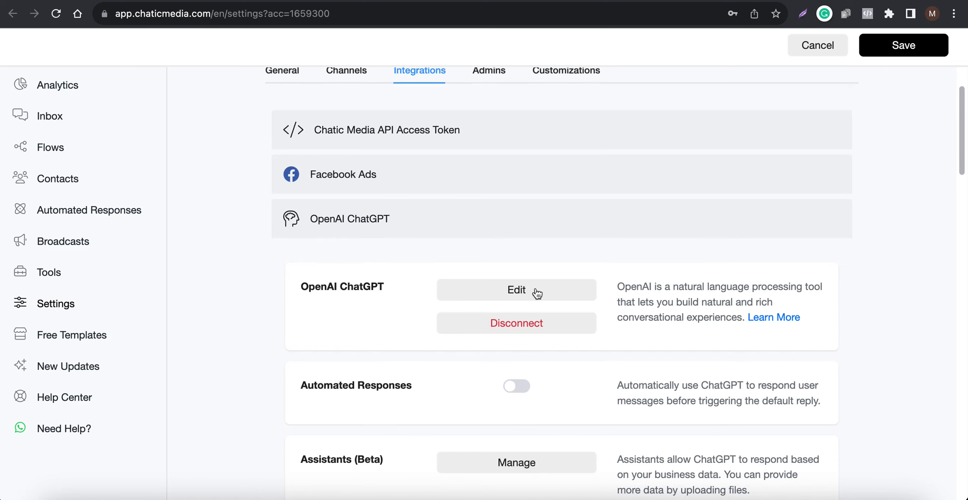
scroll(776, 361, down, 2)
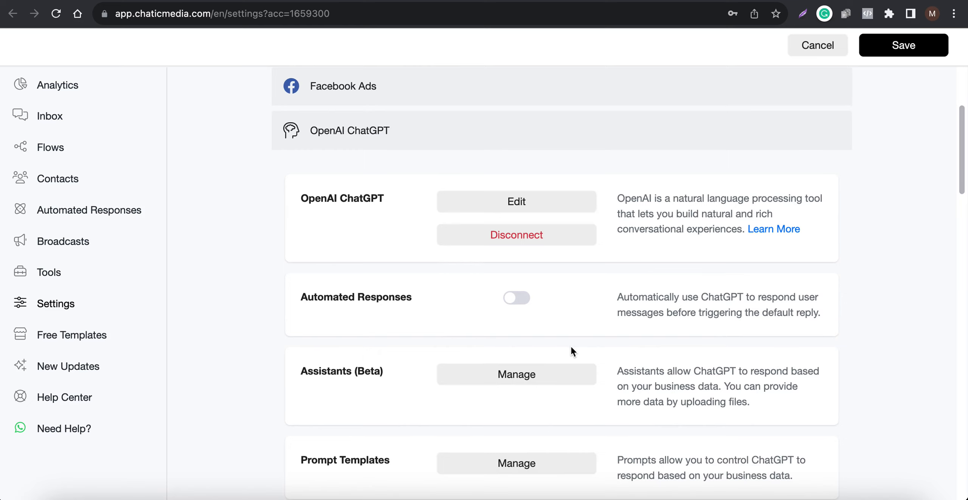
Look over the OpenAI connection settings, close them without changes, and save the integration settings
click(533, 201)
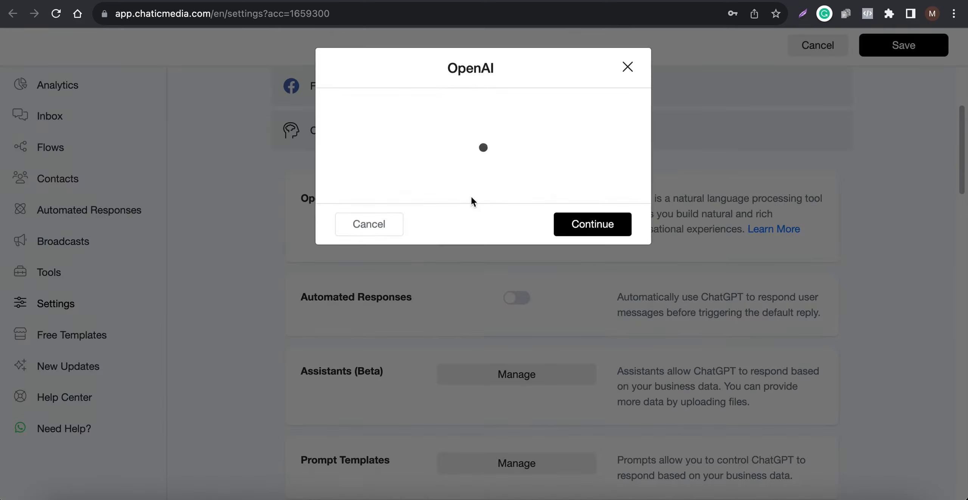
drag(620, 194, 606, 342)
scroll(469, 266, down, 15)
click(623, 67)
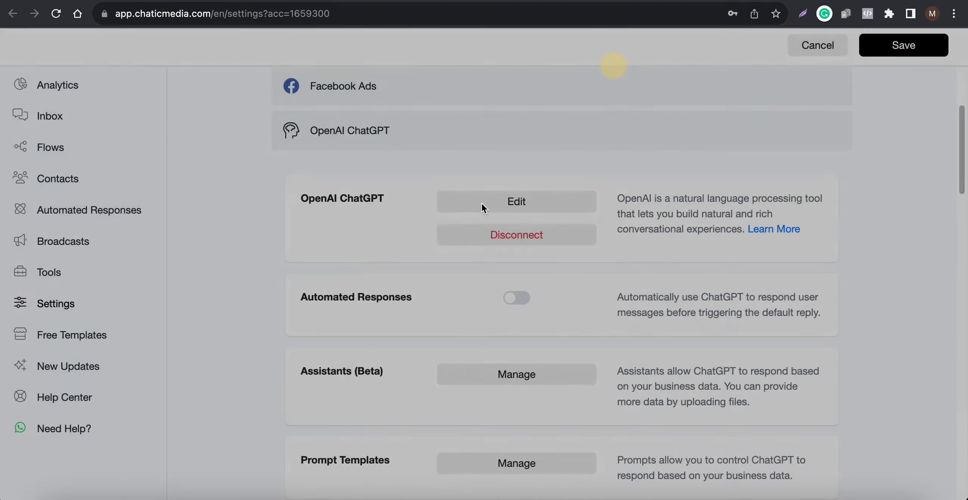
click(881, 44)
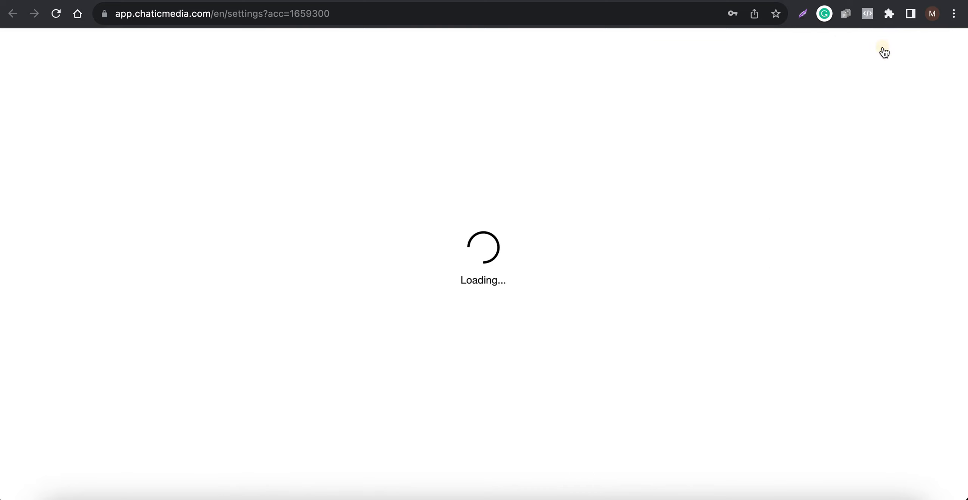
Refresh the chatbot settings and choose OpenAI ChatGPT Flow as the Default Reply in the General settings
scroll(380, 218, up, 4)
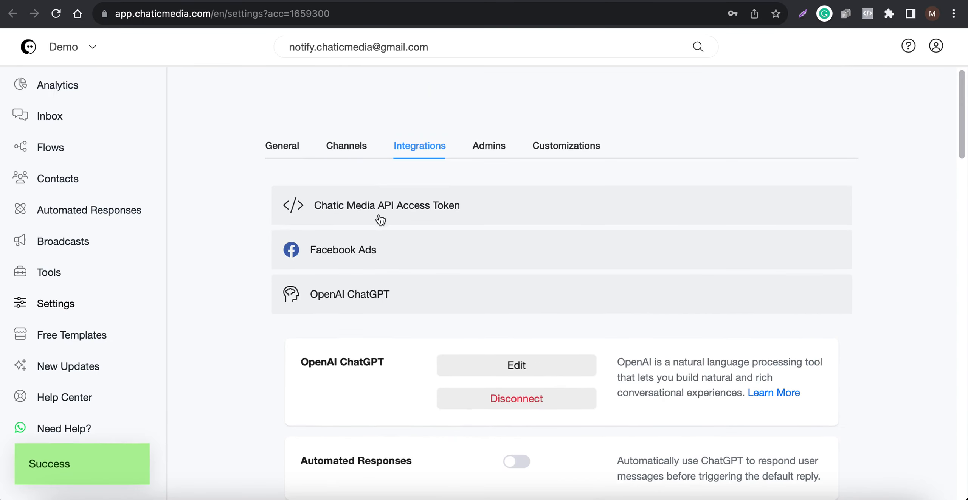
click(296, 149)
click(506, 219)
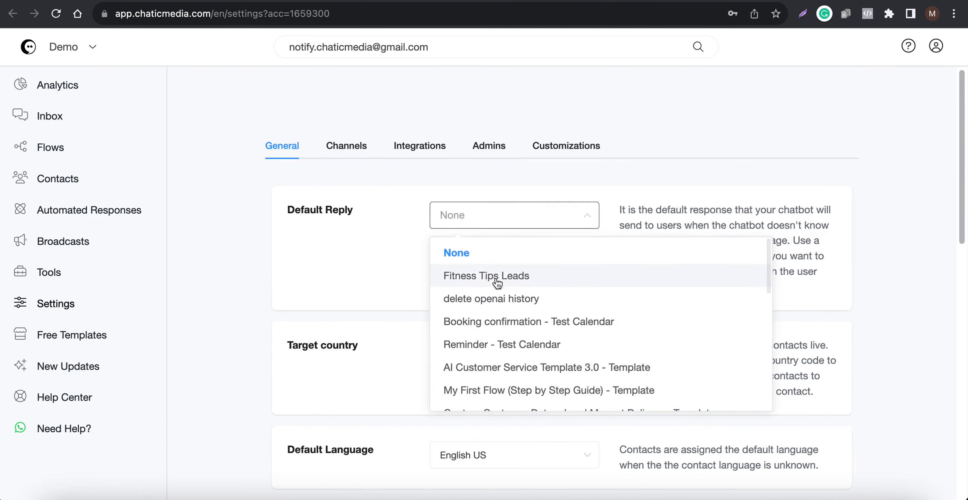
click(55, 15)
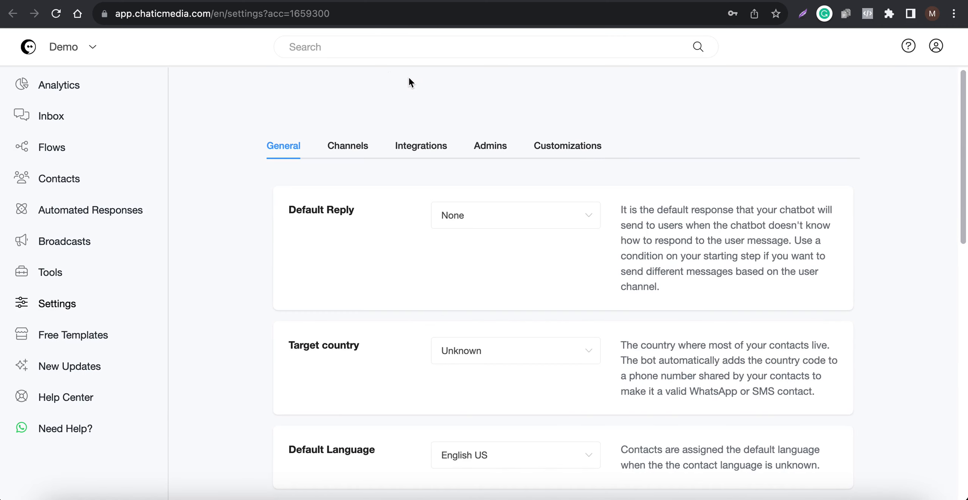
click(457, 214)
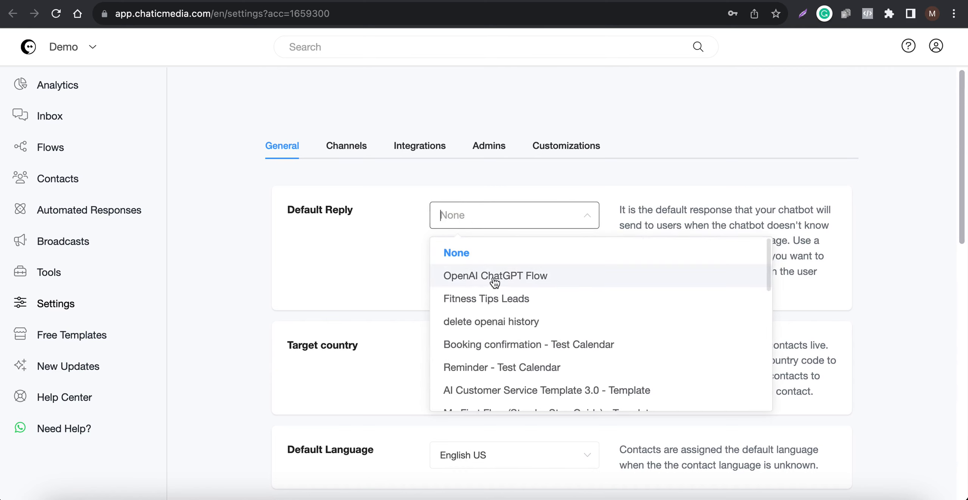
click(494, 276)
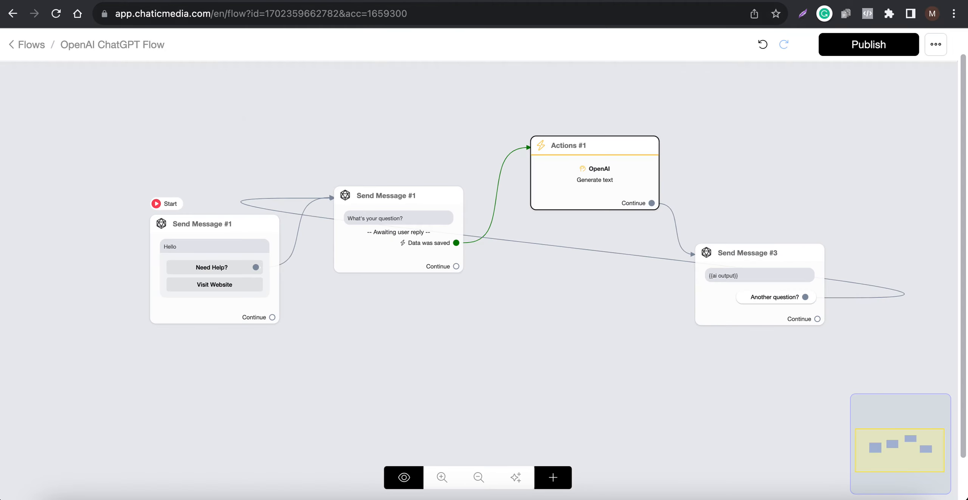
Publish the OpenAI ChatGPT Flow and look over its starting Hello message
click(856, 53)
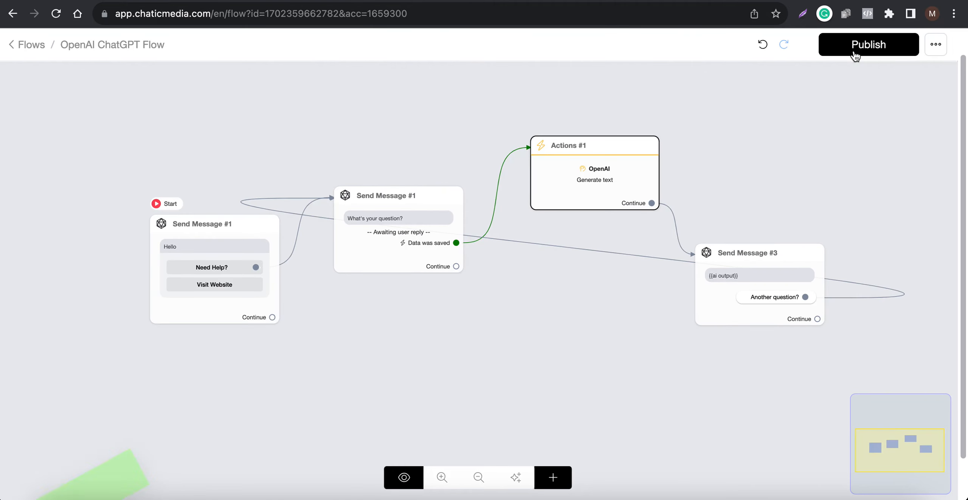
click(175, 276)
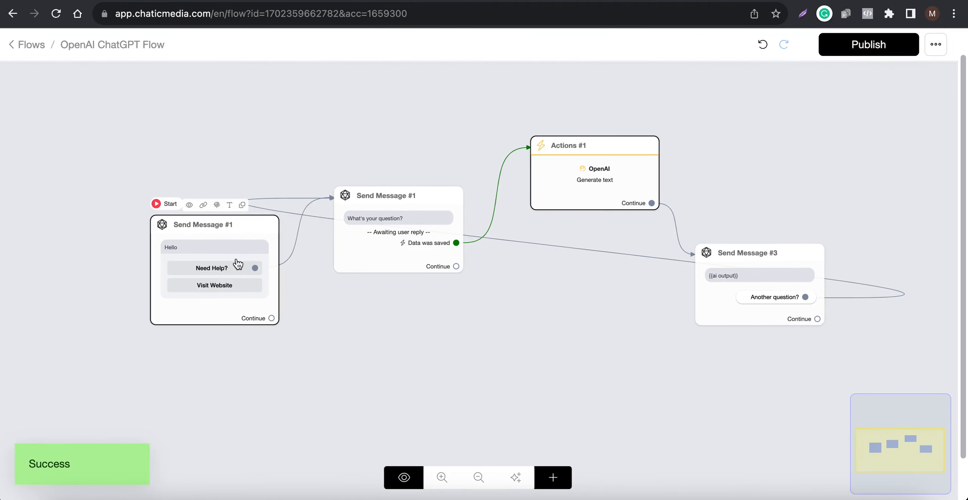
scroll(164, 292, down, 1)
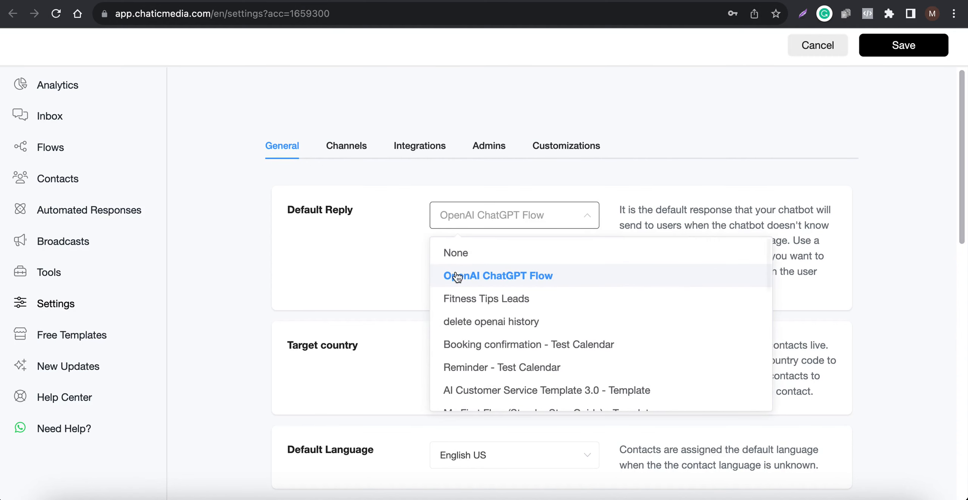
Confirm OpenAI ChatGPT Flow as the Default Reply and save the settings
click(458, 276)
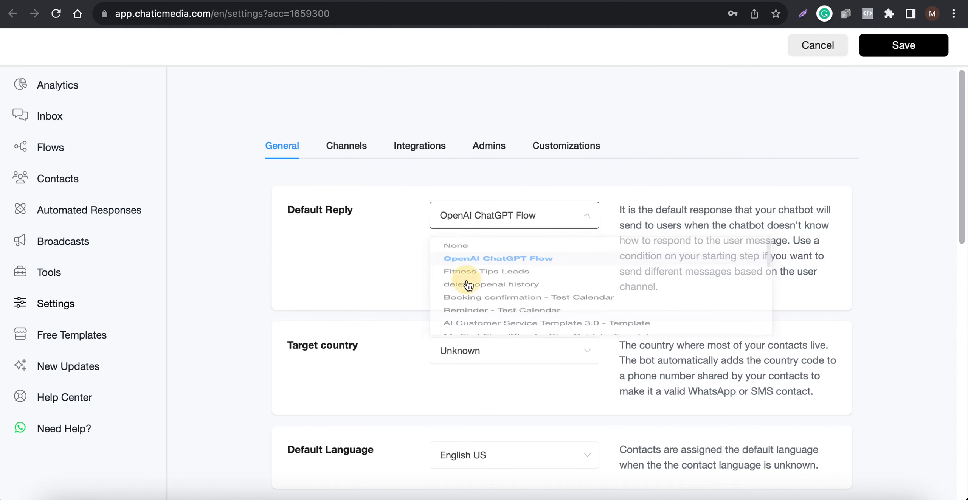
click(910, 46)
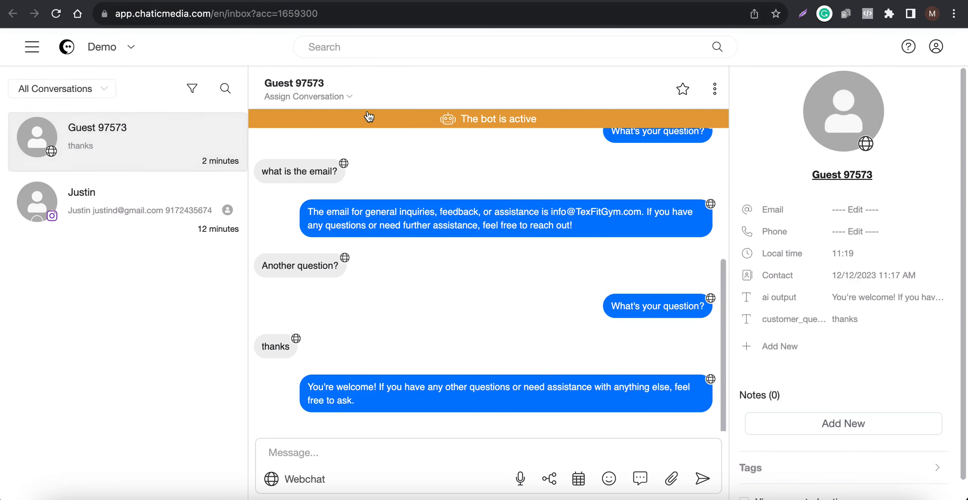
Delete the webchat guest contact from the inbox and reload the webchat to start a fresh conversation
click(714, 89)
click(685, 231)
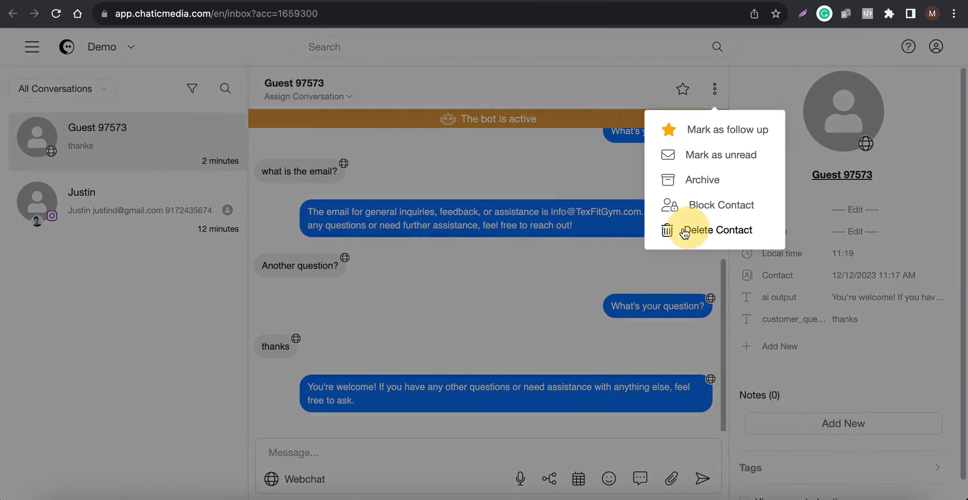
click(606, 159)
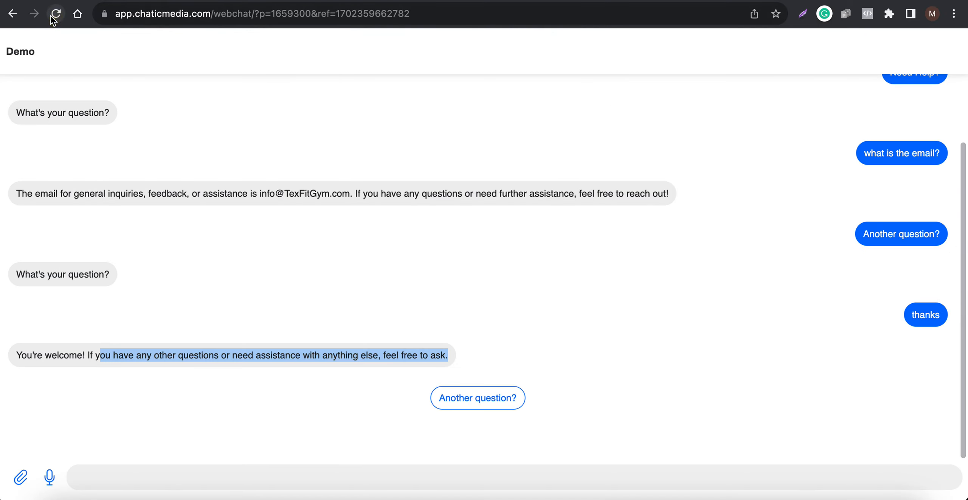
click(56, 16)
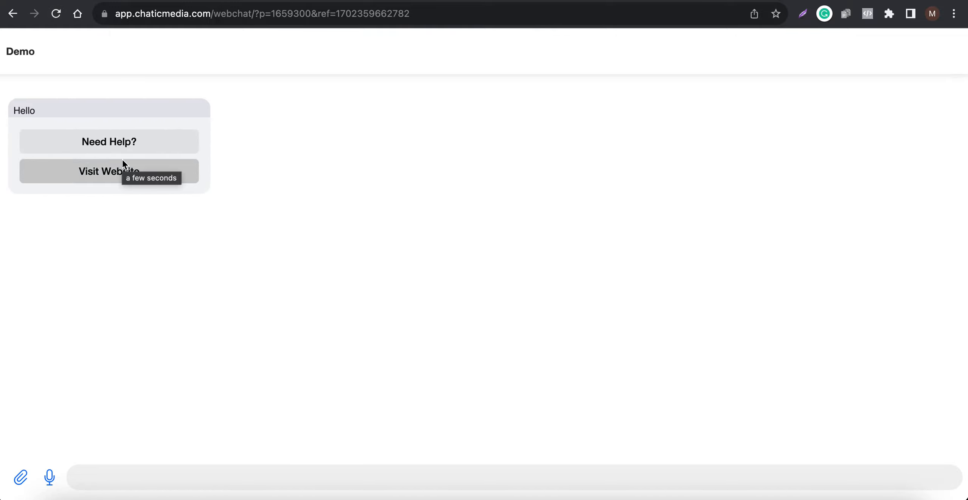
Send the unrecognized messages "hihih" and "hihi" in the webchat to test the default reply
click(110, 475)
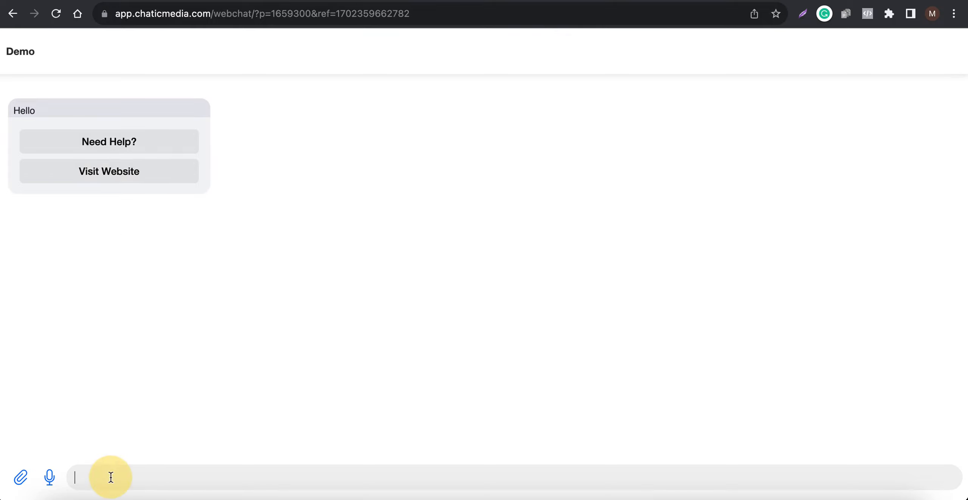
text(hihi)
key(Return)
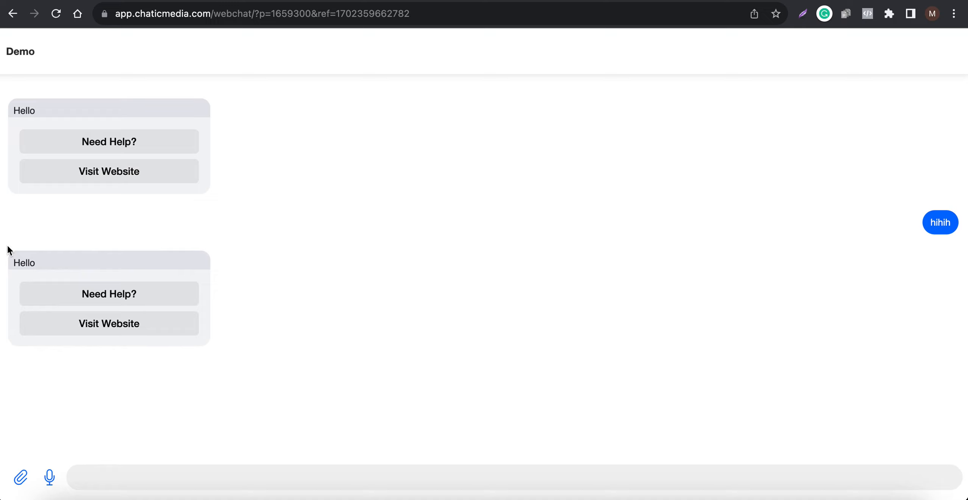
drag(8, 250, 174, 343)
click(183, 473)
text(hihi)
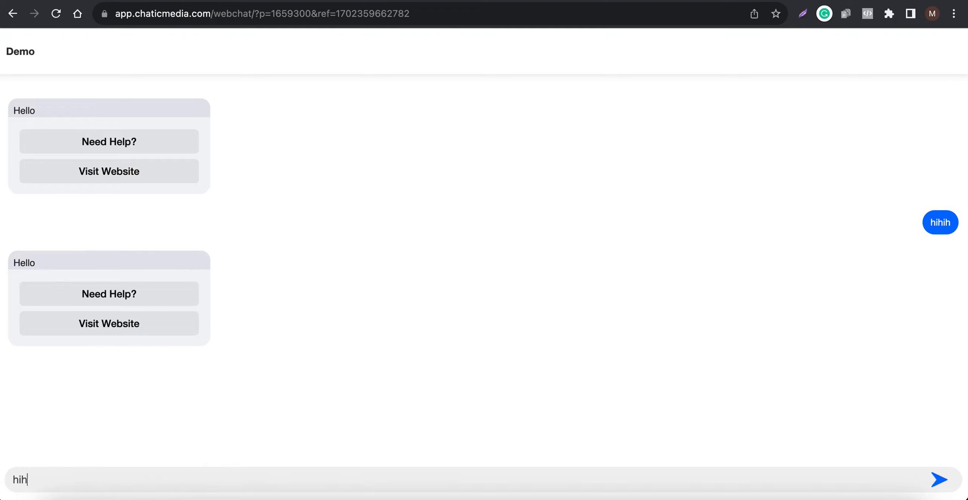
key(Return)
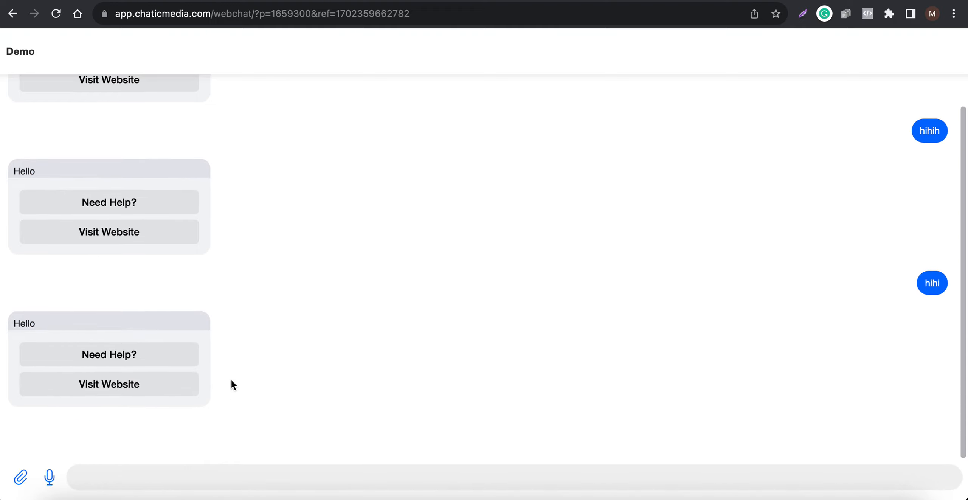
Choose "Need Help?" in the chat and answer the chatbot's question with "thanks"
click(103, 355)
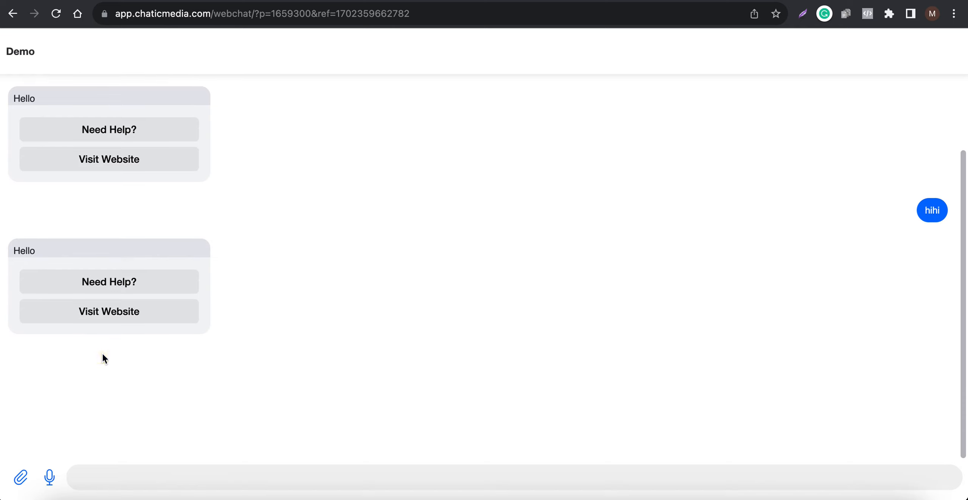
click(144, 479)
text(thanks)
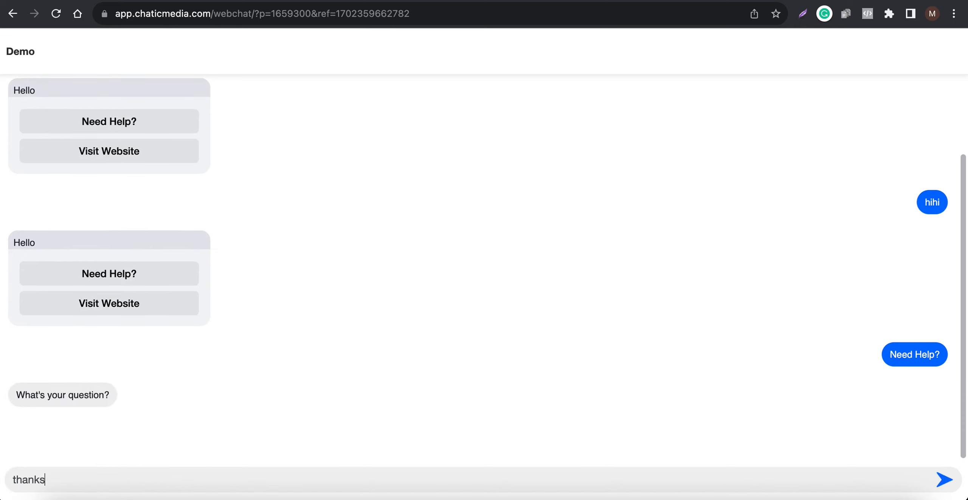
key(Return)
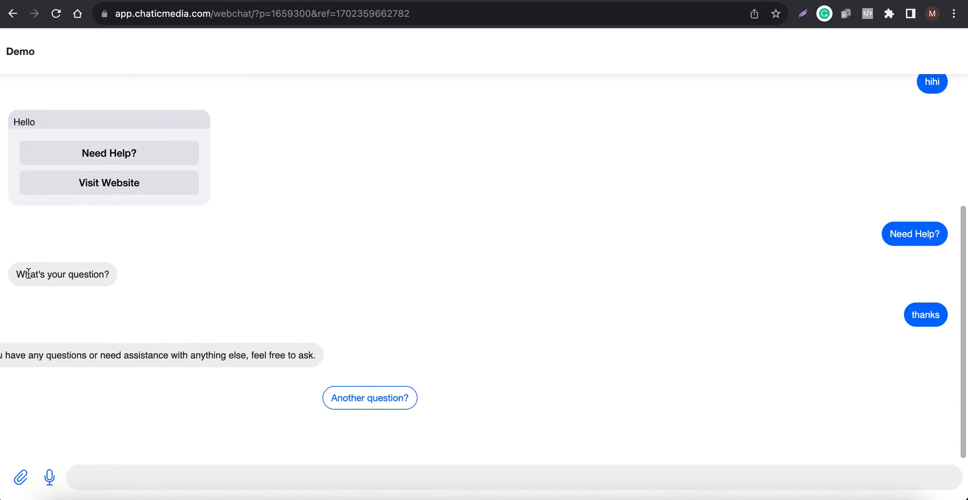
drag(11, 275, 116, 279)
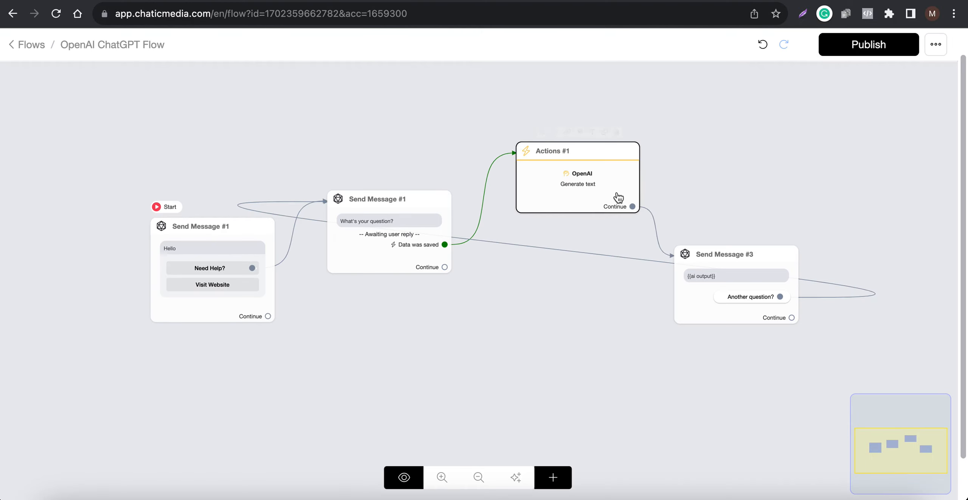
Review the OpenAI action's settings and examine the "What's your question?" message step in the flow
click(584, 192)
click(151, 153)
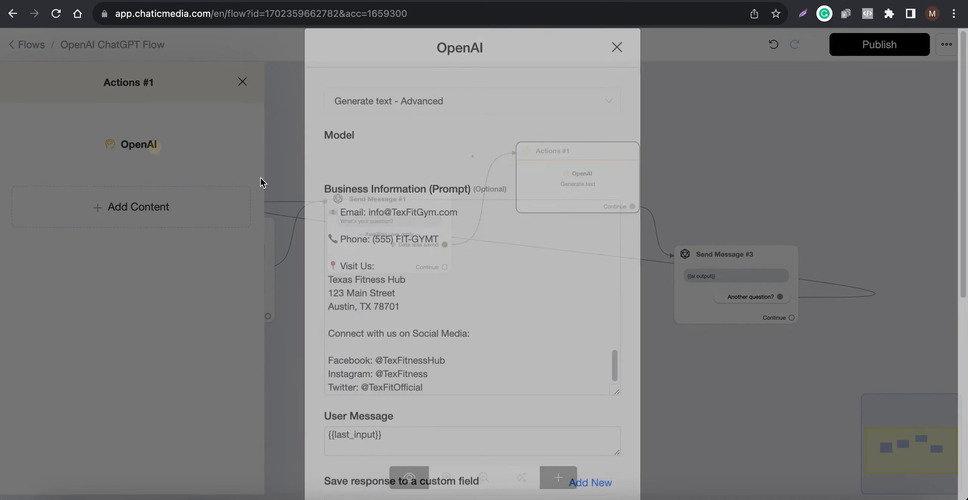
scroll(350, 432, down, 10)
click(356, 461)
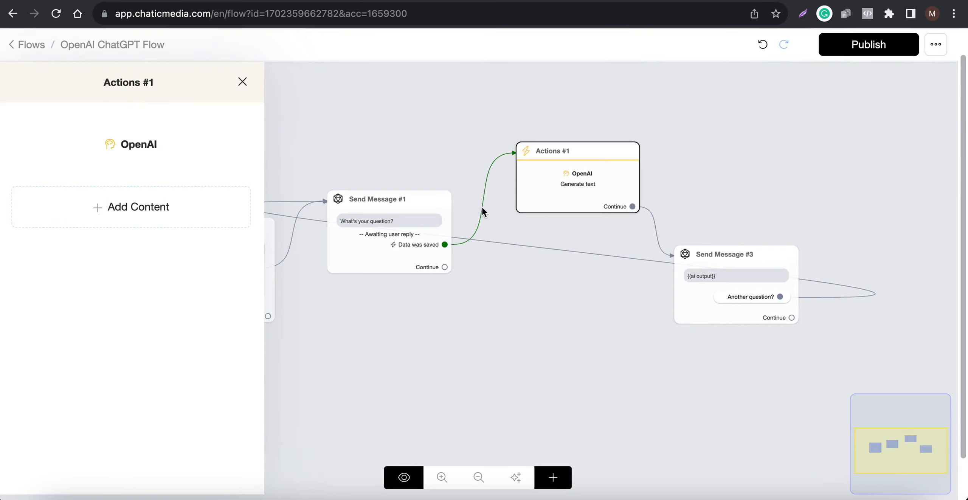
click(446, 139)
scroll(348, 242, up, 5)
scroll(348, 242, up, 1)
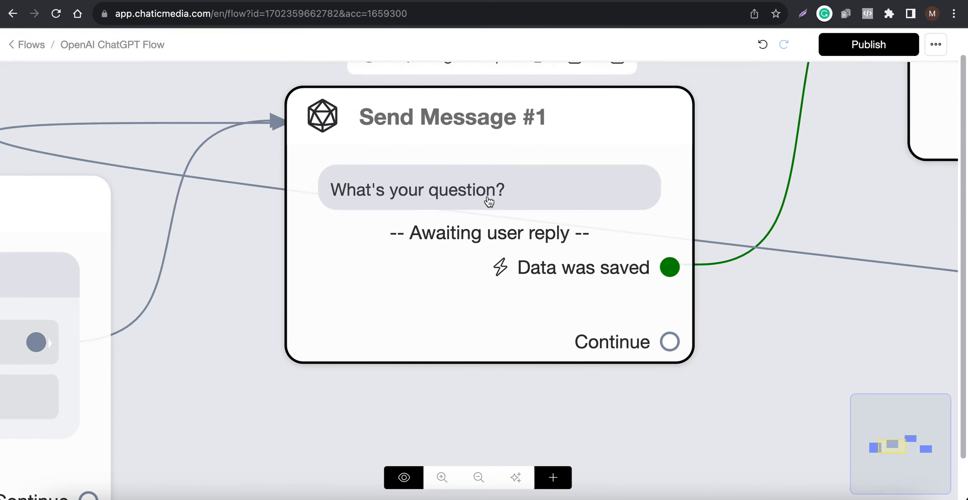
scroll(352, 246, down, 6)
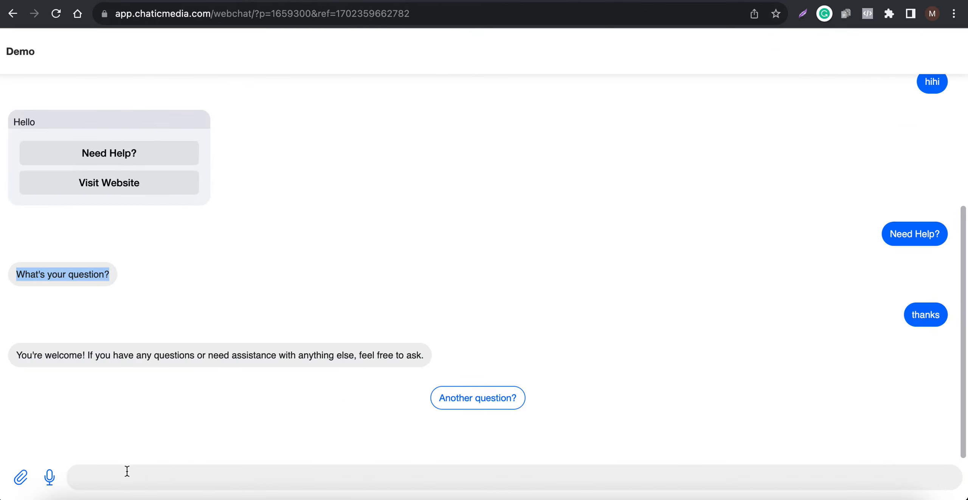
Enter "asfdsaf" as a new webchat message and highlight the Hello default reply
click(127, 471)
text(asfdsaf)
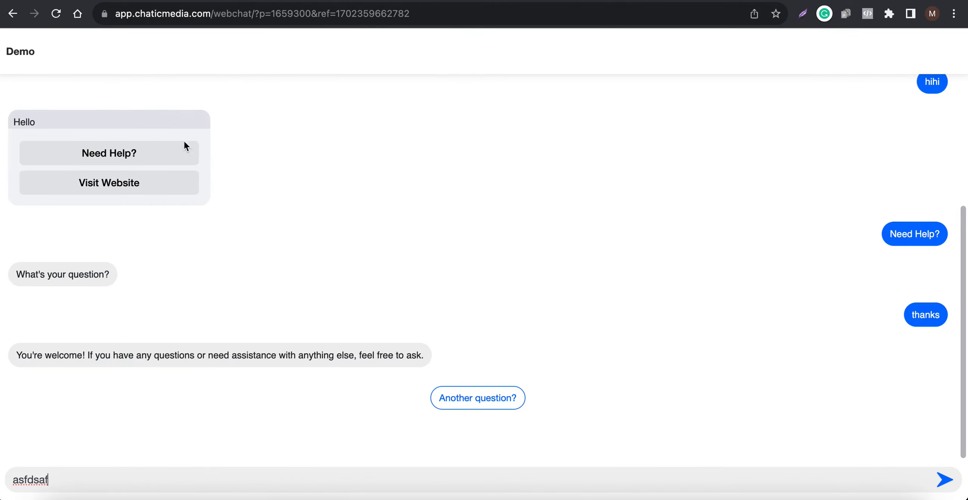
drag(7, 86, 231, 206)
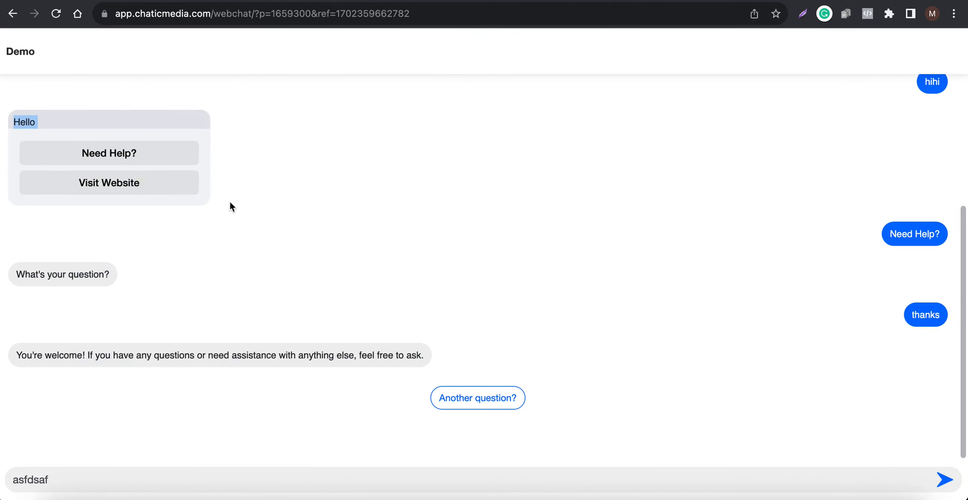